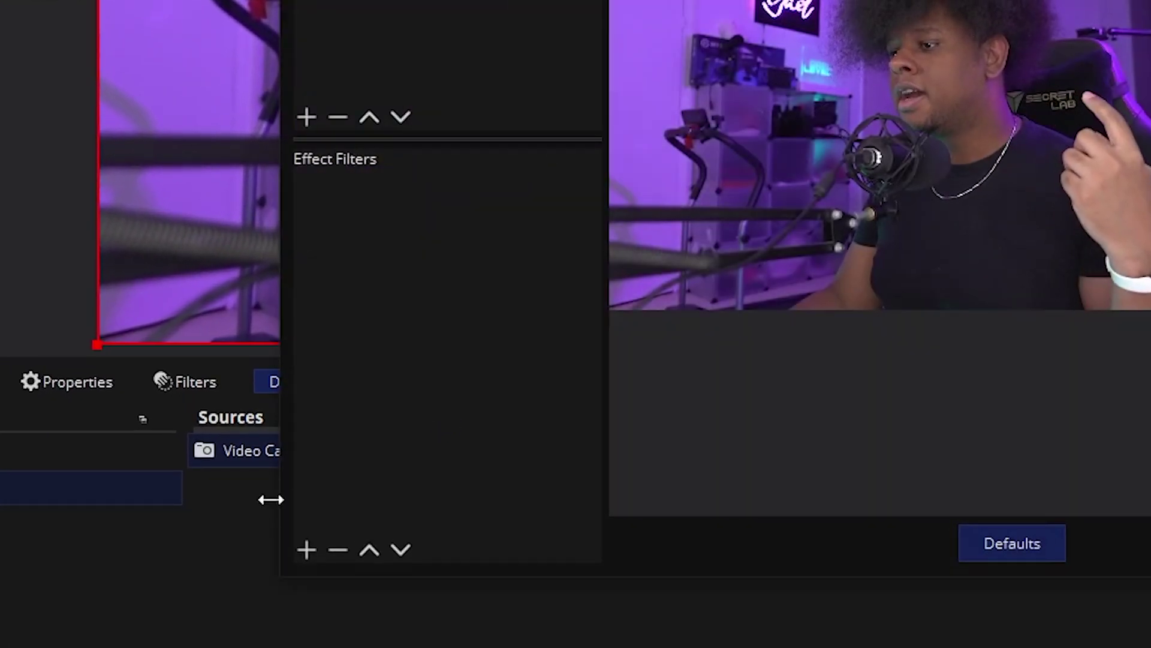
- Add an Image Mask/Blend filter to the camera source and begin browsing for its mask image
{"action": "left_click", "coordinate": [305, 549]}
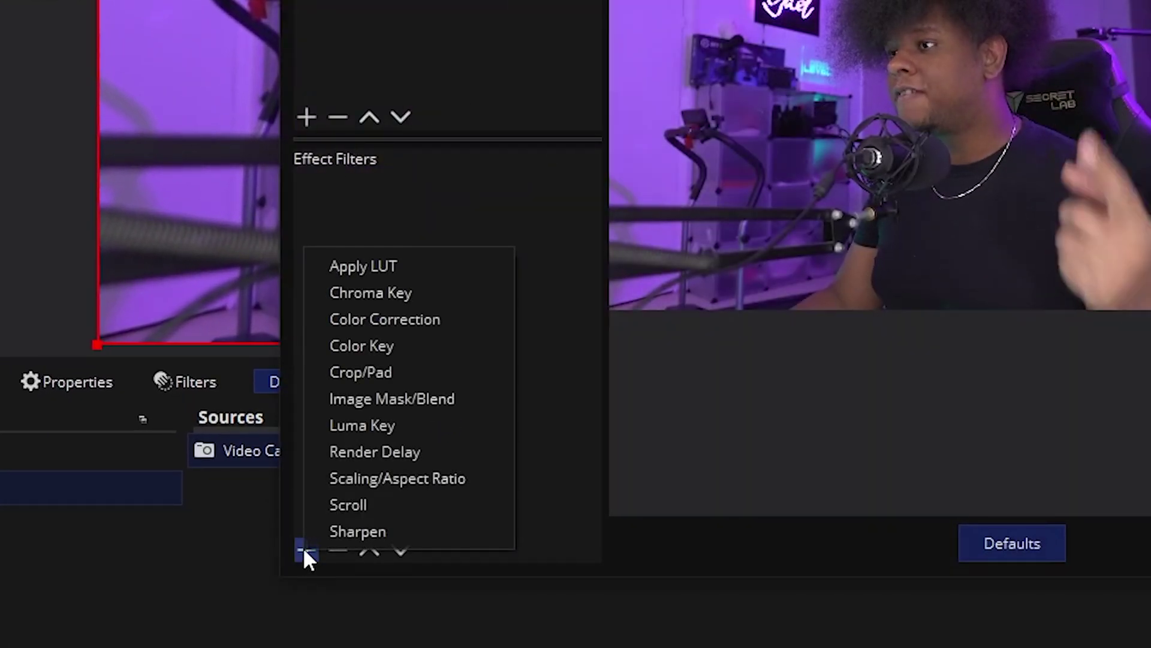
{"action": "left_click", "coordinate": [447, 406]}
{"action": "key", "text": "Return"}
{"action": "left_click", "coordinate": [1002, 286]}
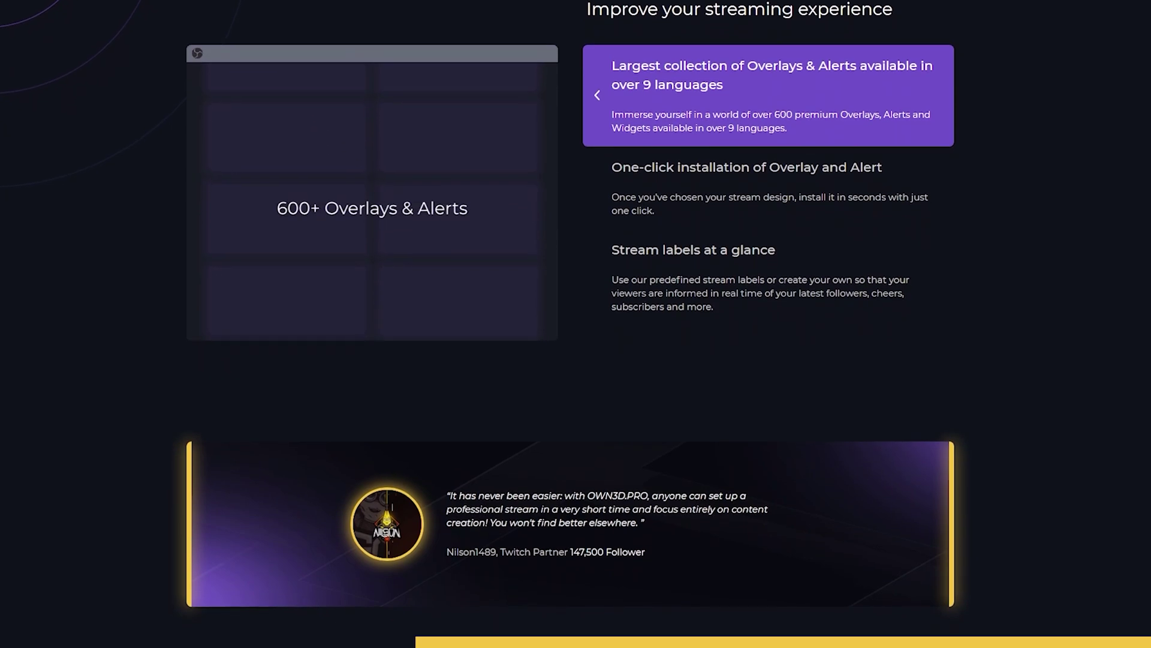
- Scroll the OWN3D Pro homepage, then view the My Statistics and Free Panels dashboard pages
{"action": "scroll", "coordinate": [495, 236], "scroll_direction": "down", "scroll_amount": 4}
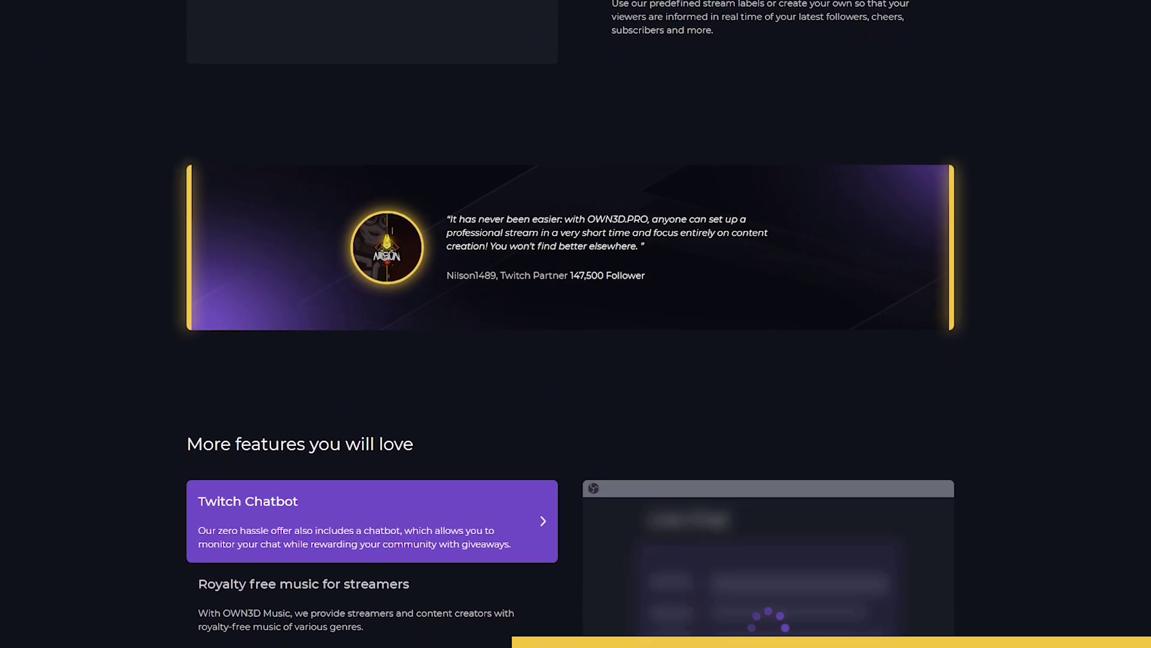
{"action": "scroll", "coordinate": [575, 323], "scroll_direction": "down", "scroll_amount": 4}
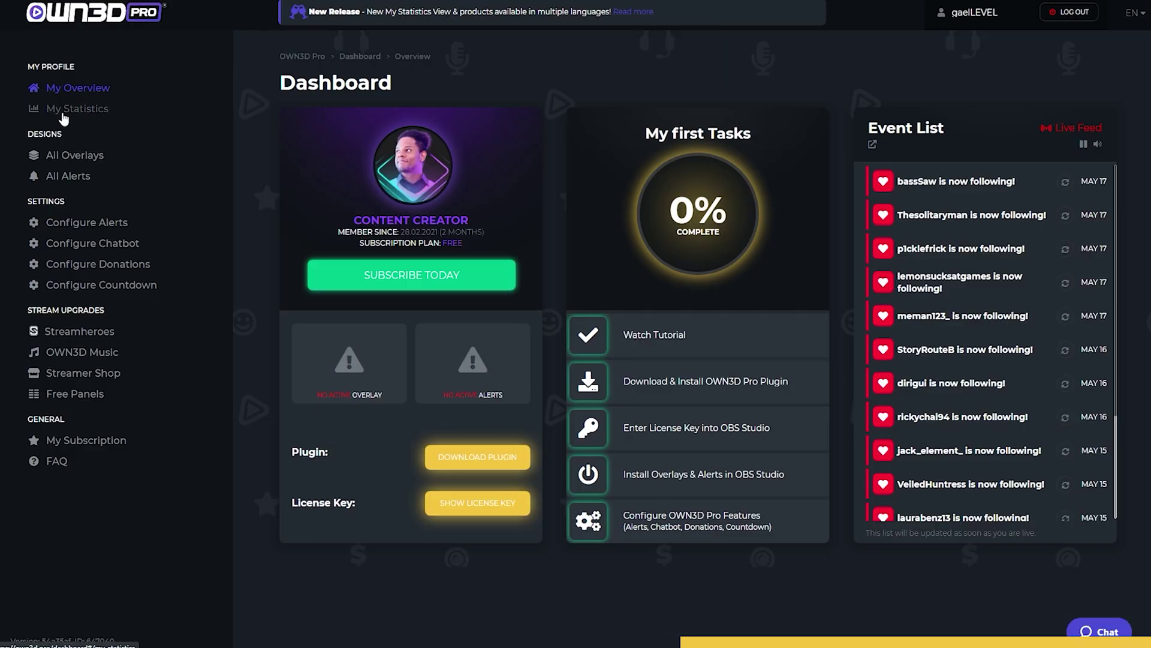
{"action": "left_click", "coordinate": [65, 114]}
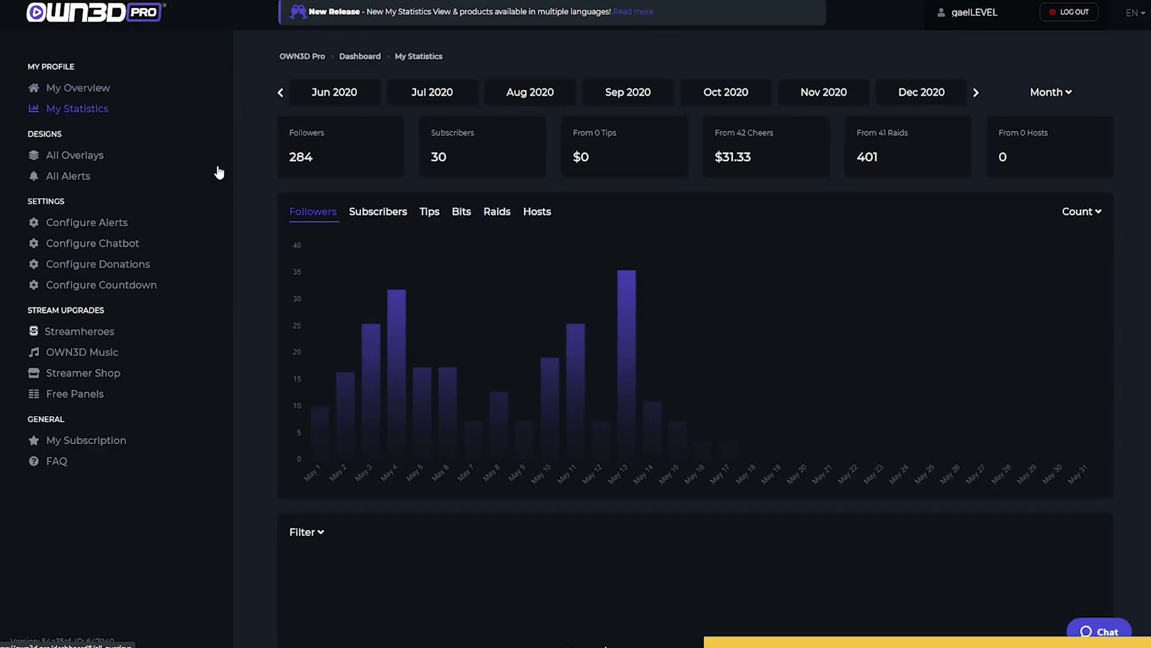
{"action": "left_click", "coordinate": [156, 391]}
{"action": "scroll", "coordinate": [249, 372], "scroll_direction": "down", "scroll_amount": 2}
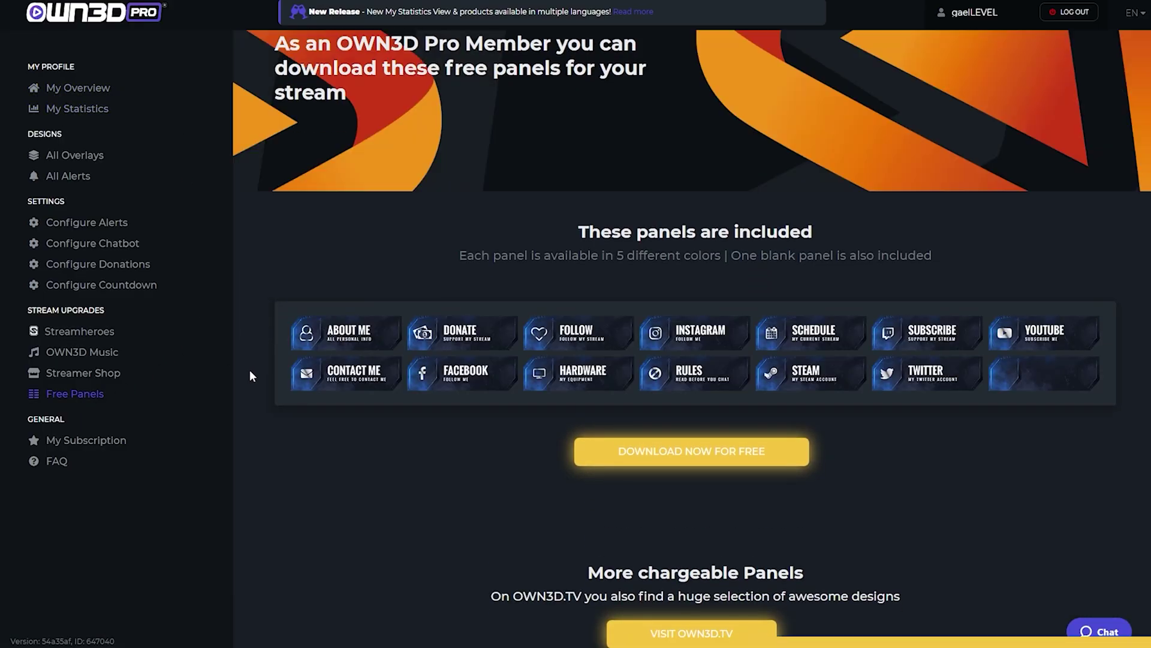
{"action": "scroll", "coordinate": [250, 371], "scroll_direction": "down", "scroll_amount": 1}
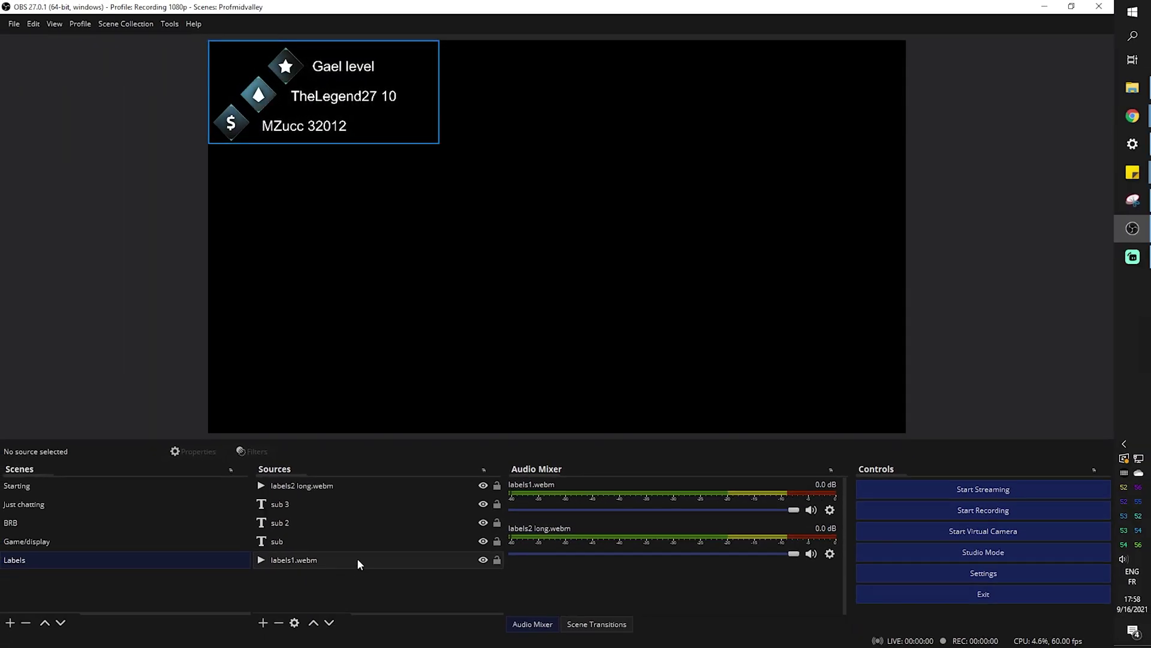
- Select labels1.webm and the sub, sub 2 and sub 3 text sources in turn
{"action": "left_click", "coordinate": [293, 565]}
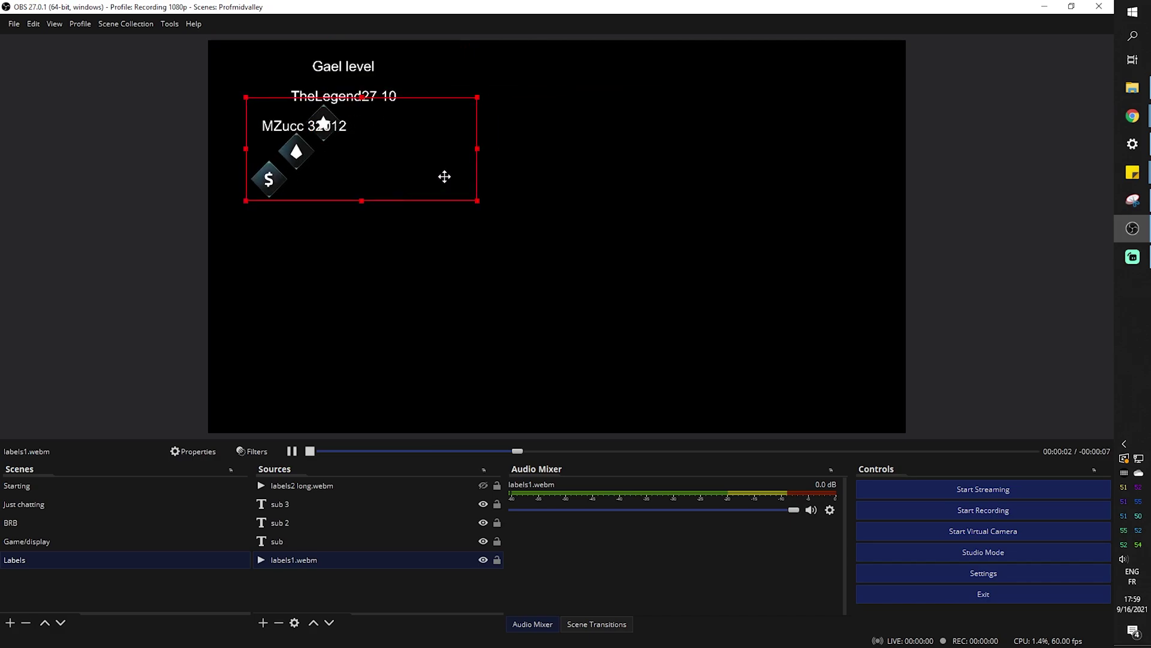
{"action": "left_click", "coordinate": [291, 535]}
{"action": "left_click", "coordinate": [292, 520]}
{"action": "left_click", "coordinate": [293, 508]}
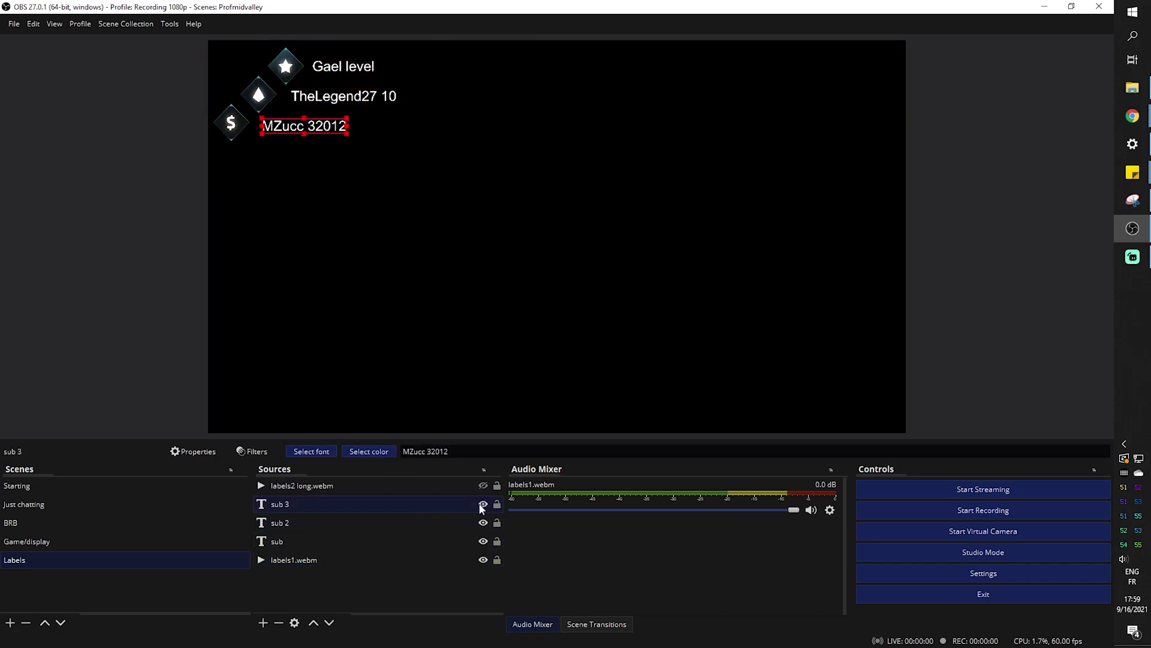
- Make sub 2, sub 3 and the labels2 long.webm animation visible again
{"action": "left_click", "coordinate": [483, 522]}
{"action": "left_click", "coordinate": [483, 503]}
{"action": "left_click", "coordinate": [390, 594]}
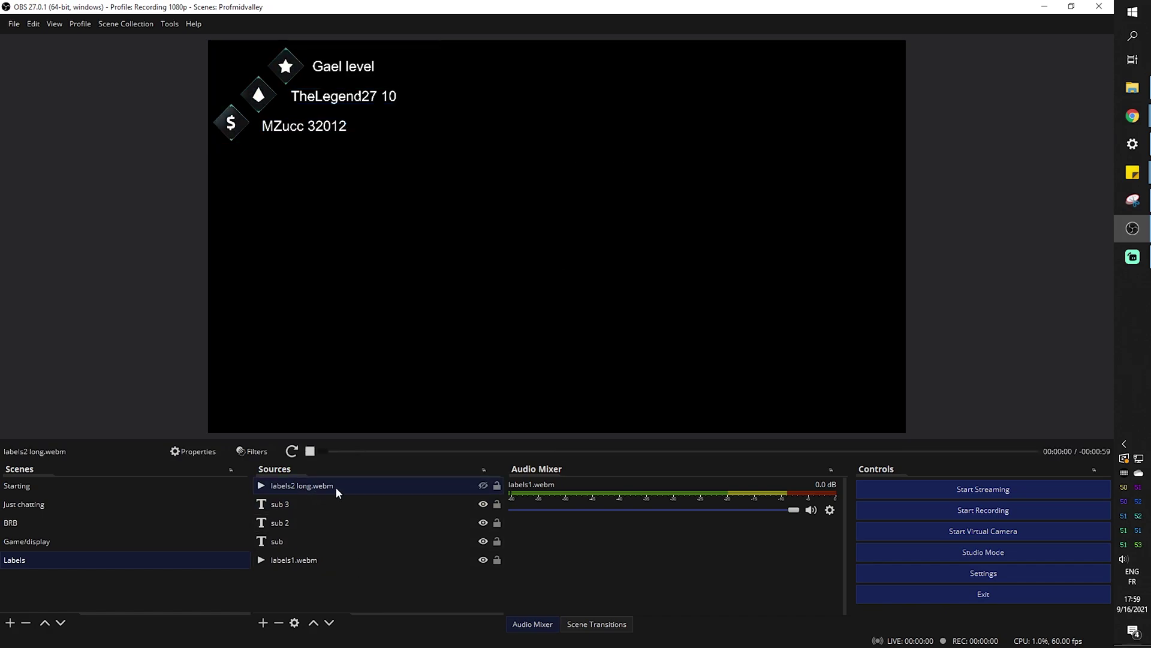
{"action": "left_click", "coordinate": [483, 487]}
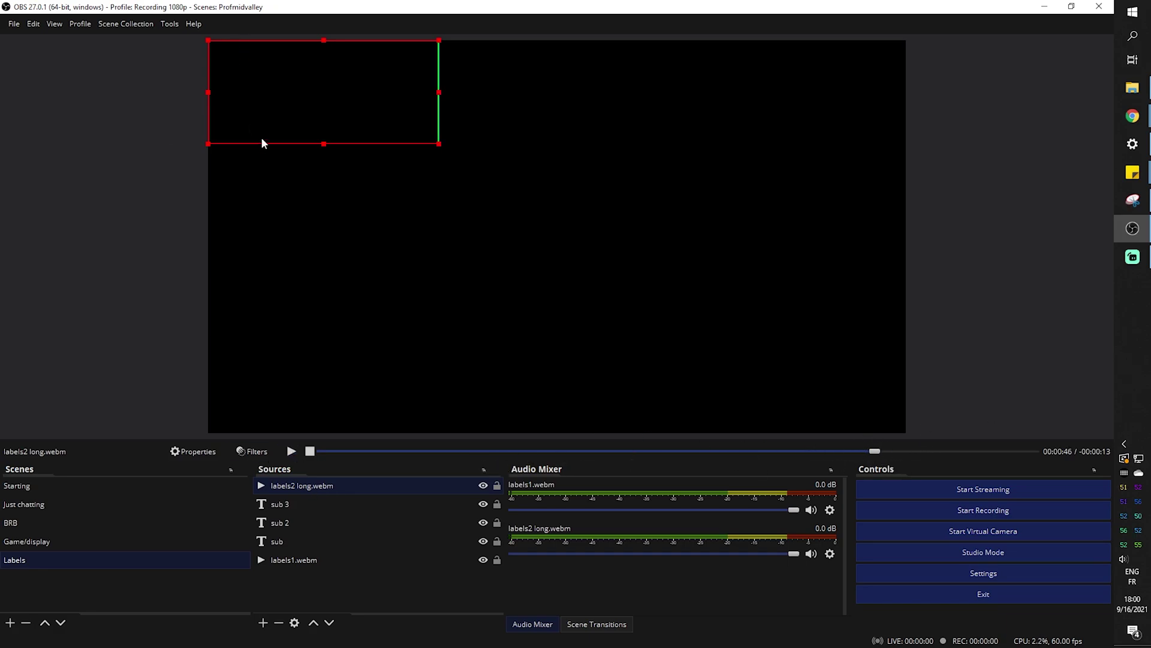
- Disable the Labels scene's Color Key filter to reveal the red shapes
{"action": "right_click", "coordinate": [65, 562]}
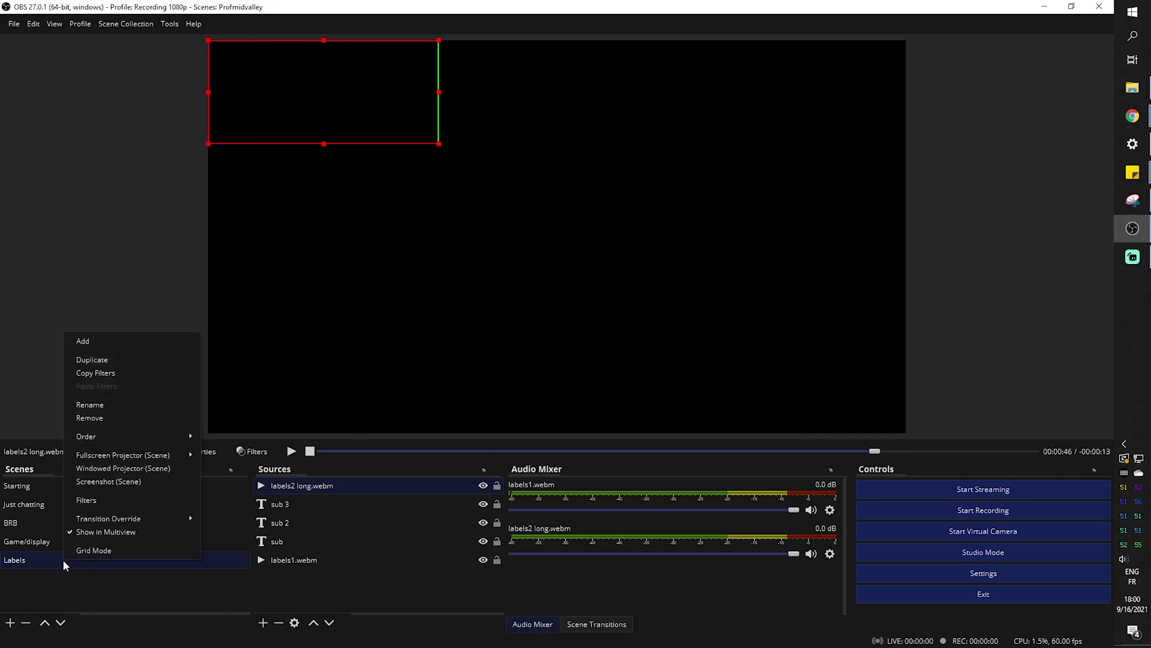
{"action": "left_click", "coordinate": [86, 500]}
{"action": "left_click_drag", "start_coordinate": [435, 117], "coordinate": [692, 81]}
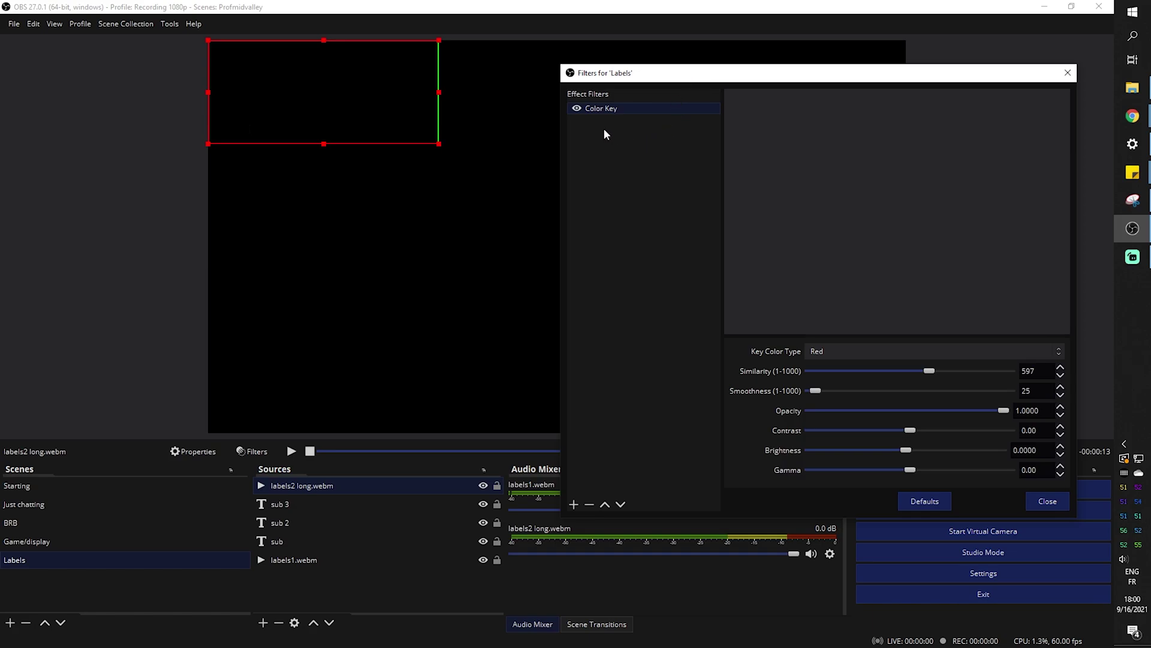
{"action": "left_click", "coordinate": [27, 486]}
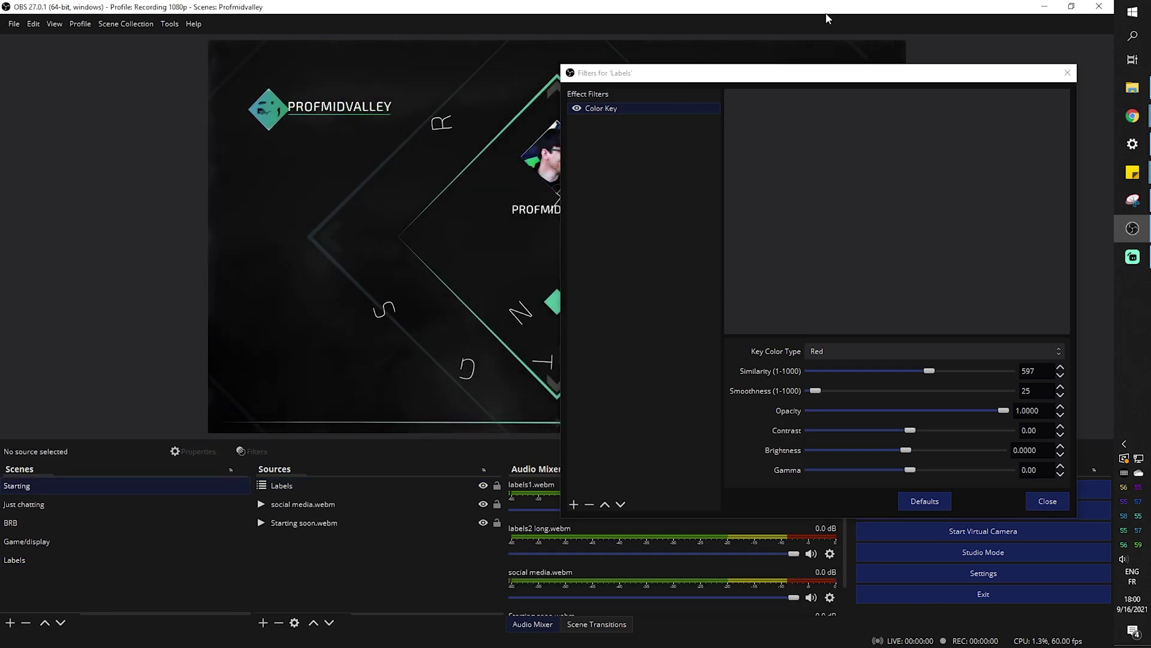
{"action": "left_click_drag", "start_coordinate": [807, 81], "coordinate": [132, 51]}
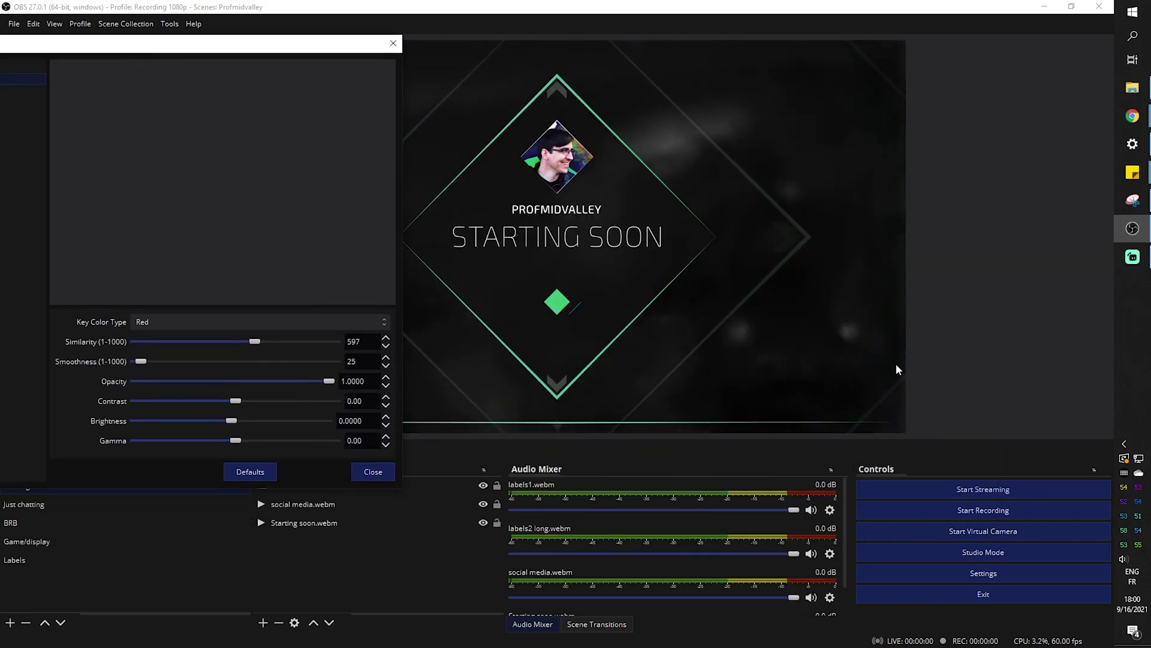
{"action": "left_click_drag", "start_coordinate": [90, 51], "coordinate": [717, 87]}
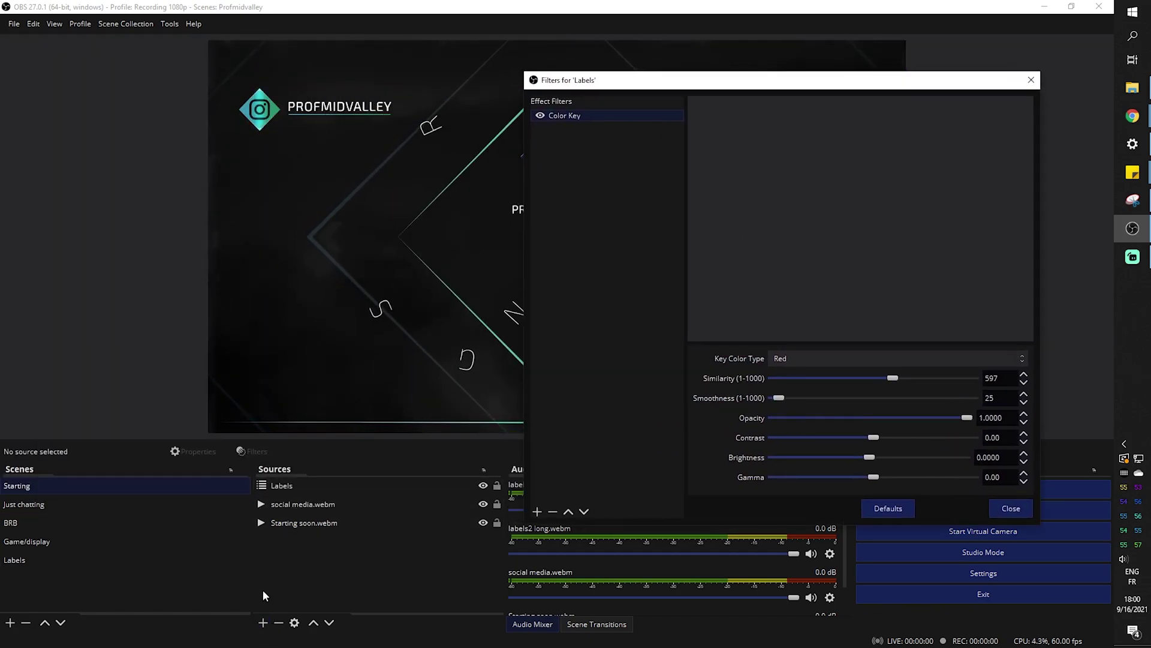
{"action": "left_click", "coordinate": [263, 623]}
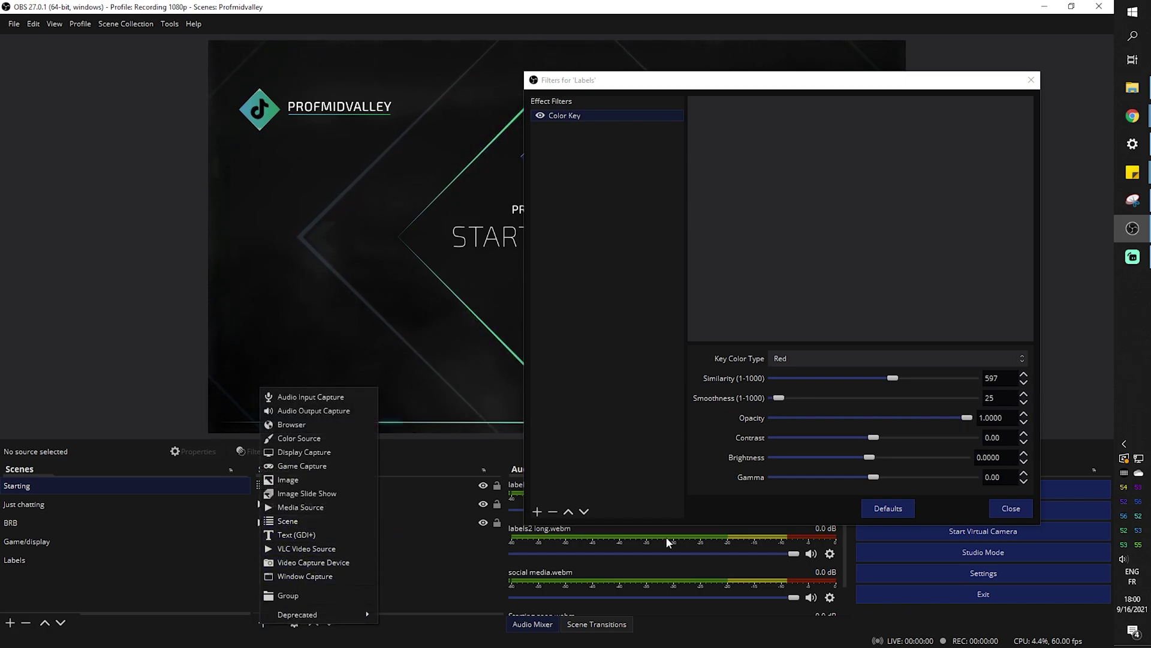
{"action": "left_click", "coordinate": [350, 77]}
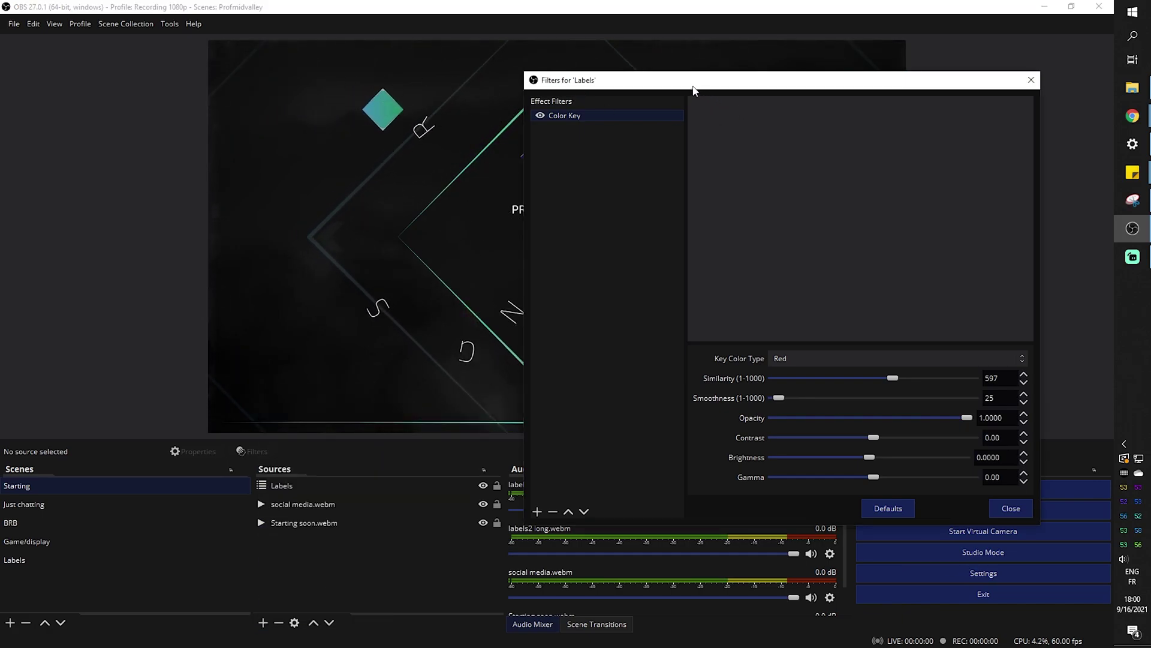
{"action": "left_click_drag", "start_coordinate": [693, 89], "coordinate": [229, 75]}
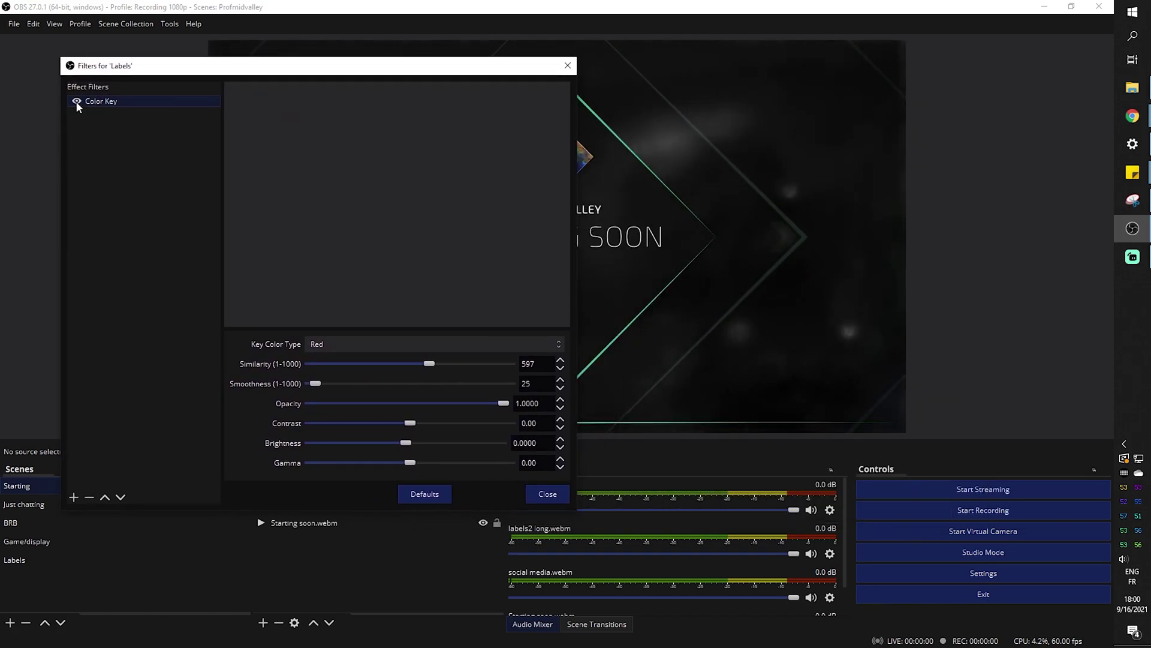
{"action": "left_click", "coordinate": [77, 102]}
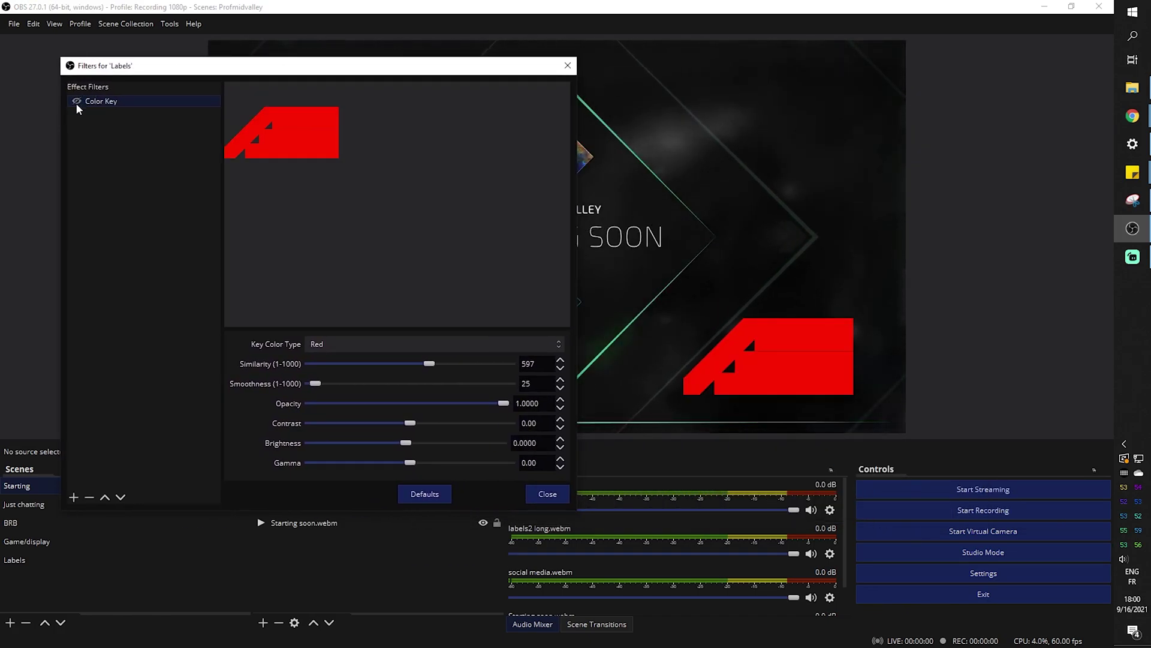
{"action": "left_click", "coordinate": [548, 493]}
- Replay the labels animation and keep Red as the Labels source's key colour
{"action": "left_click", "coordinate": [27, 559]}
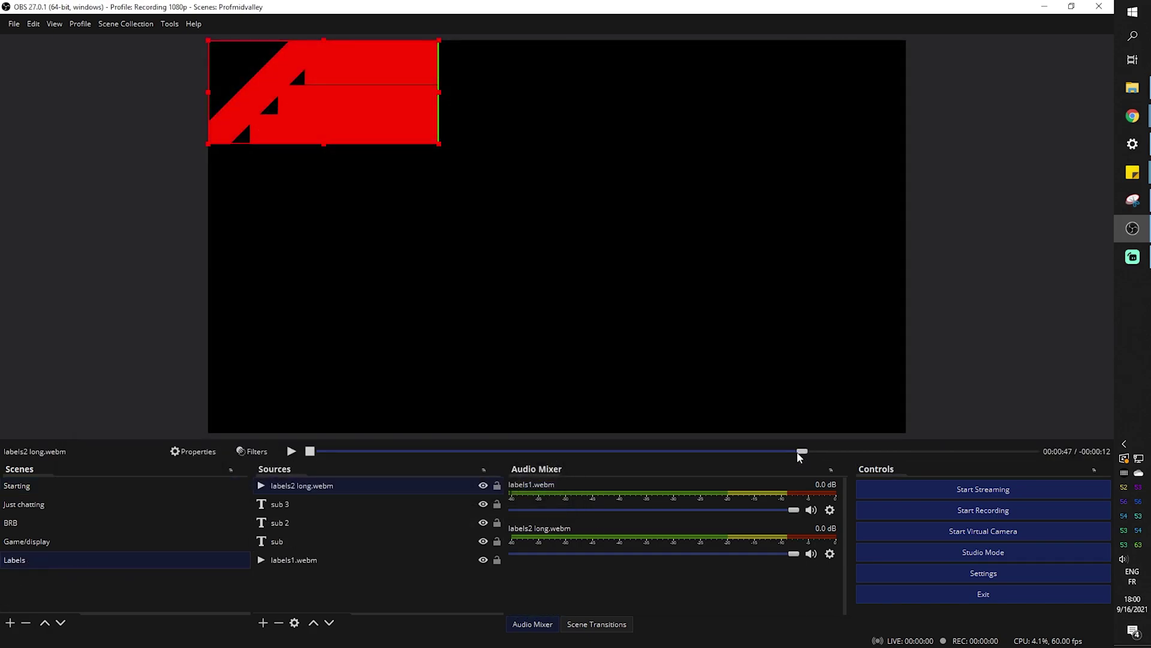
{"action": "left_click_drag", "start_coordinate": [703, 455], "coordinate": [673, 456]}
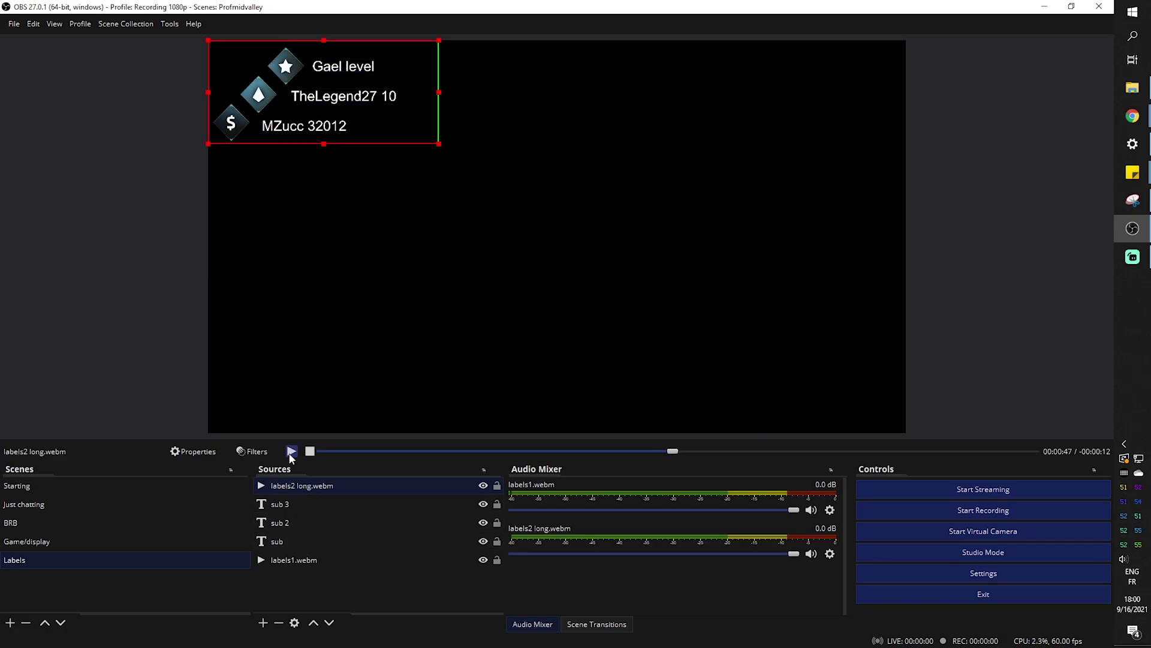
{"action": "left_click", "coordinate": [291, 451]}
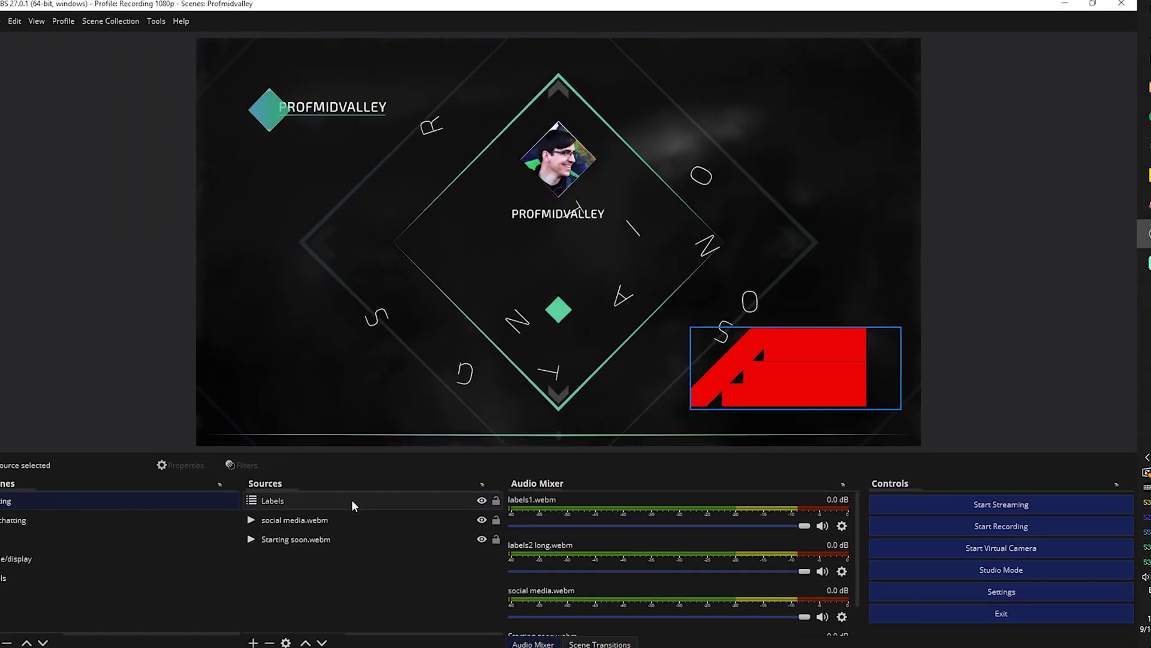
{"action": "right_click", "coordinate": [343, 500]}
{"action": "left_click", "coordinate": [370, 479]}
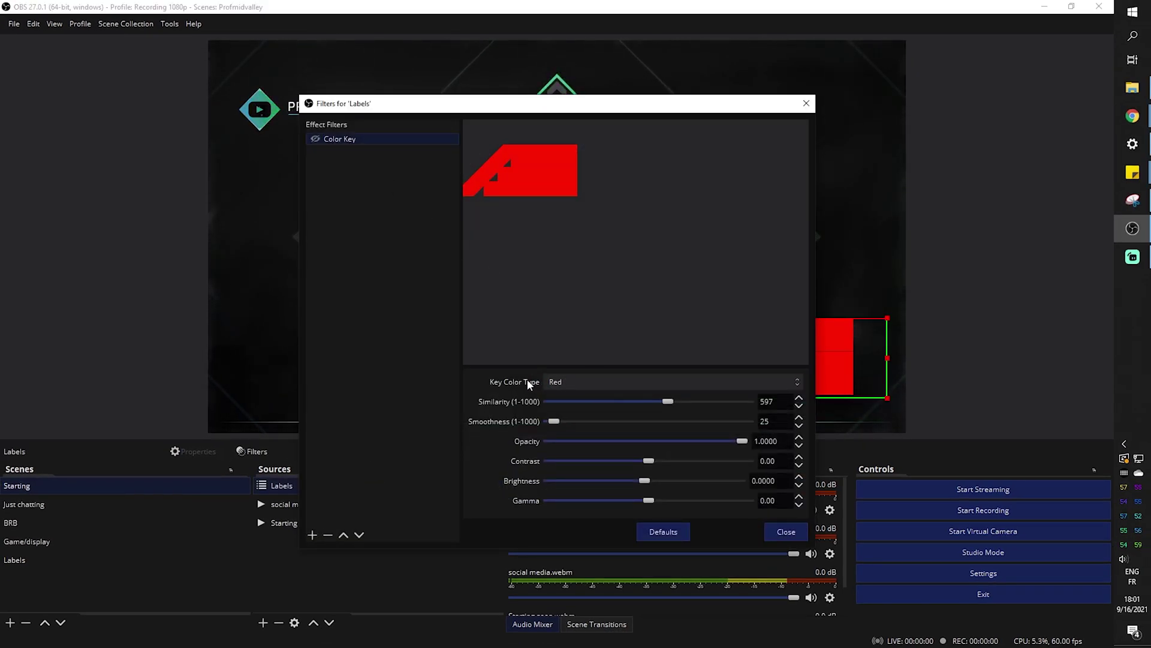
{"action": "left_click", "coordinate": [567, 384]}
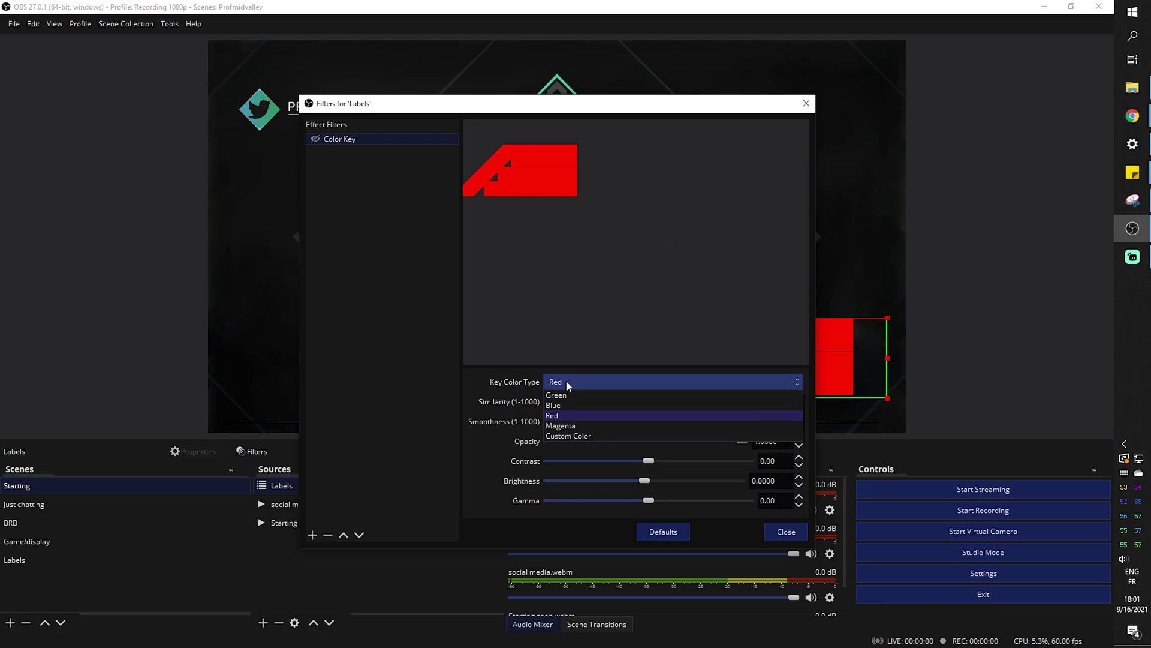
{"action": "left_click", "coordinate": [485, 377]}
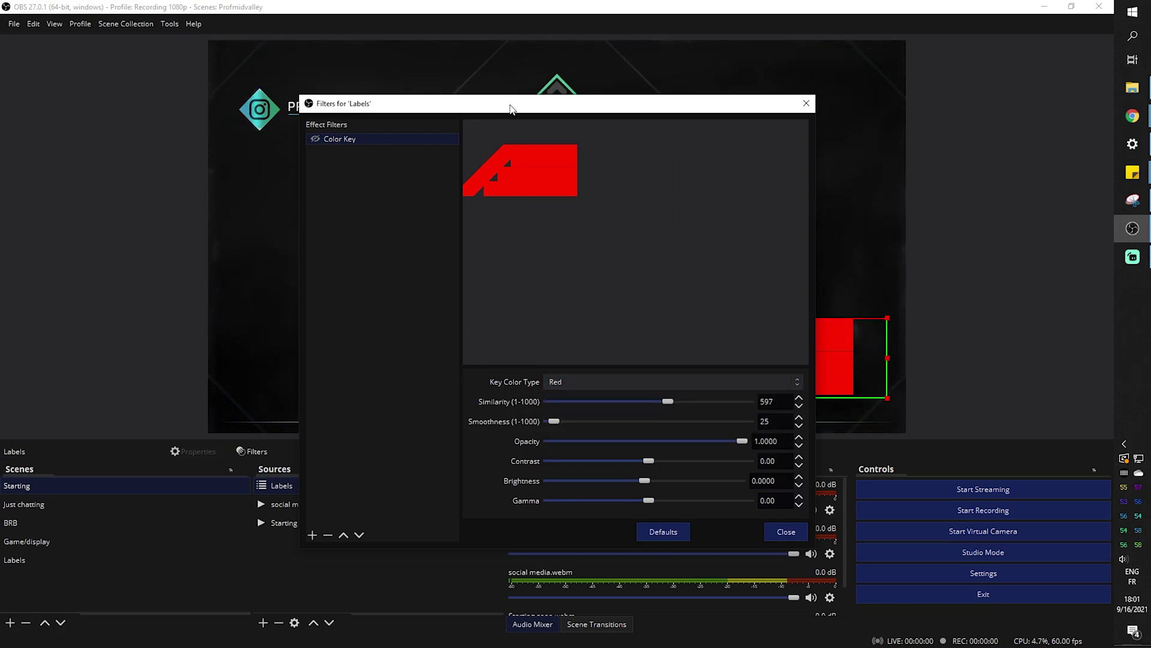
{"action": "left_click_drag", "start_coordinate": [507, 109], "coordinate": [303, 92]}
{"action": "left_click", "coordinate": [591, 518]}
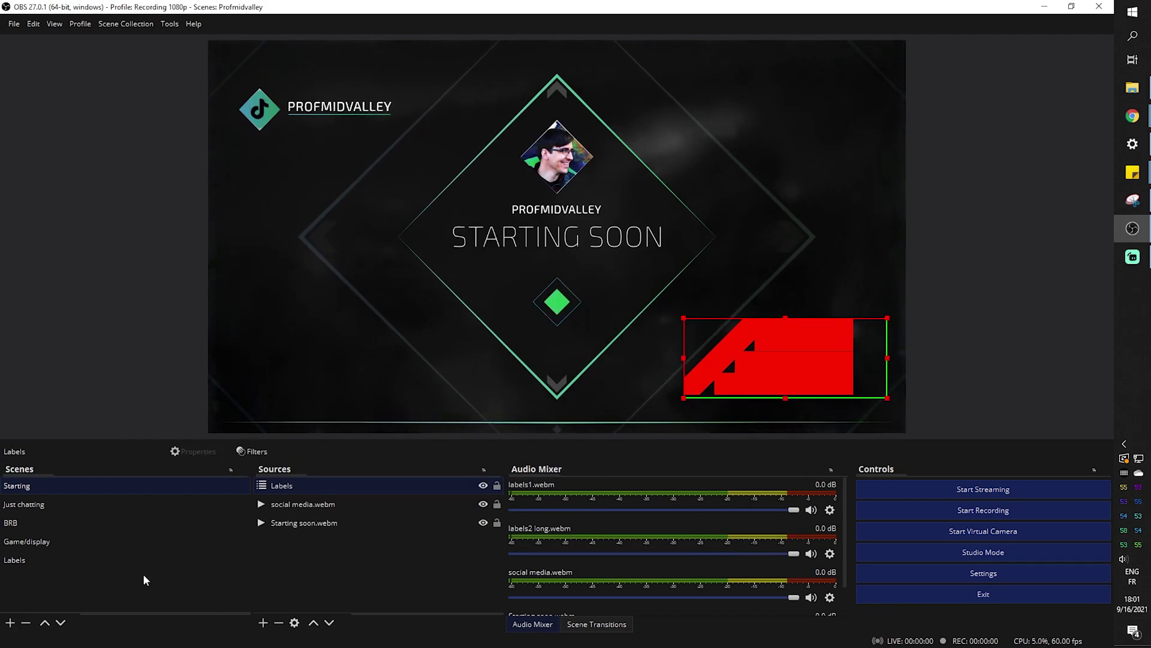
- Switch through the Game/display and Starting scenes, then hide labels2 long.webm in Labels
{"action": "left_click", "coordinate": [76, 558]}
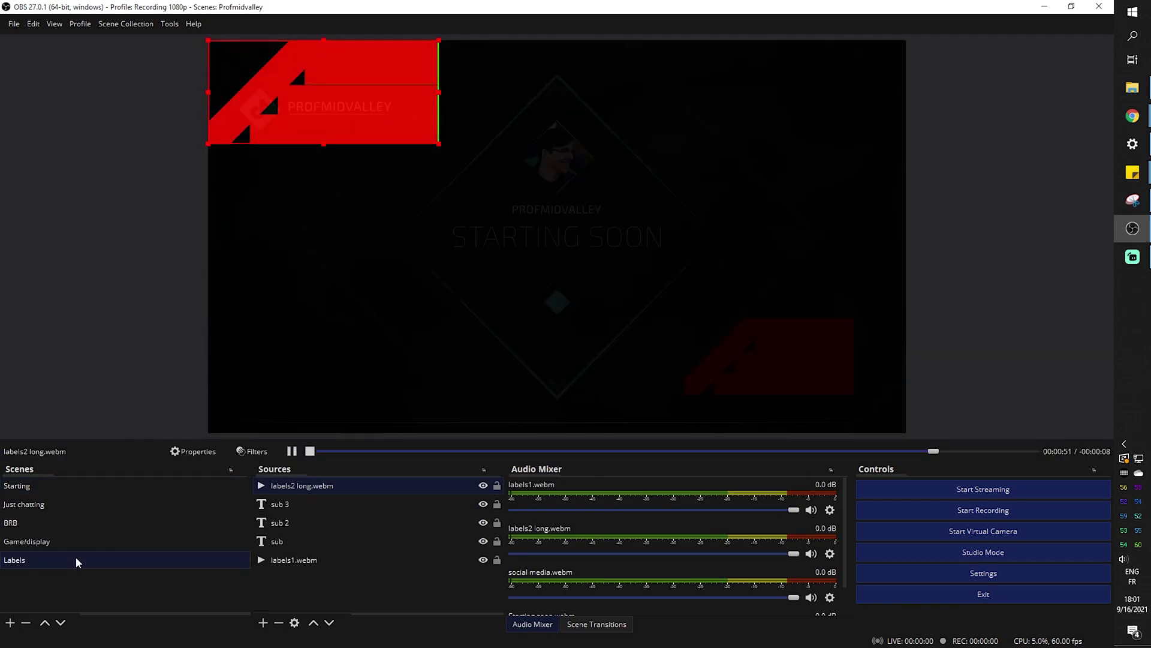
{"action": "left_click", "coordinate": [81, 543]}
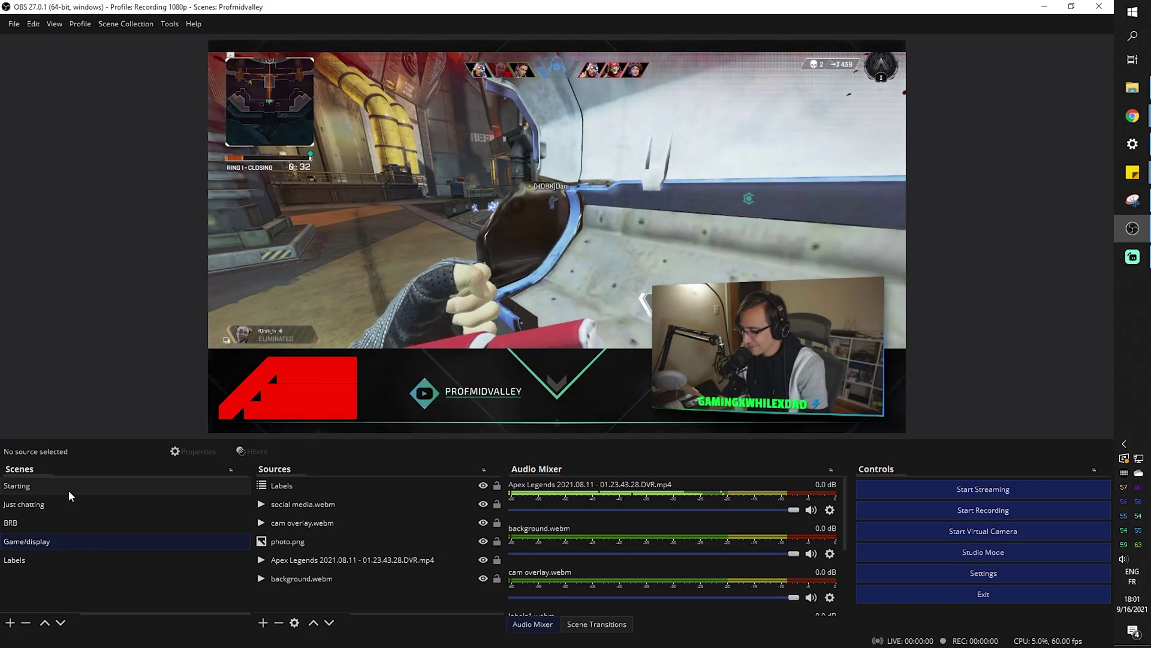
{"action": "left_click", "coordinate": [40, 487]}
{"action": "left_click", "coordinate": [56, 563]}
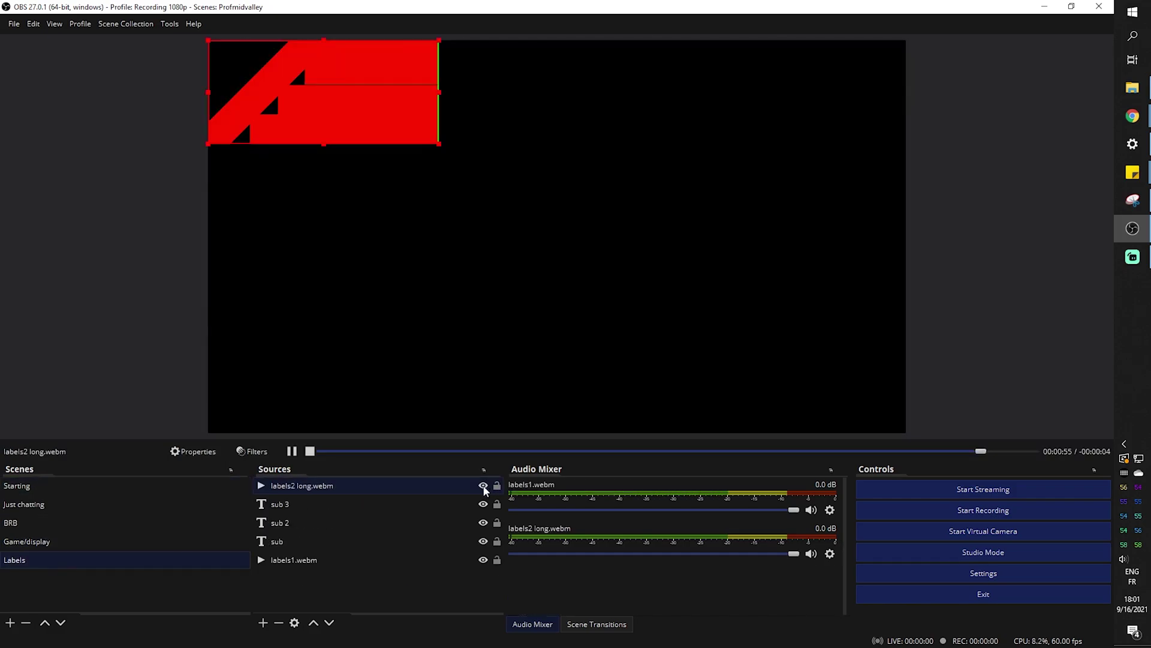
{"action": "left_click", "coordinate": [483, 485]}
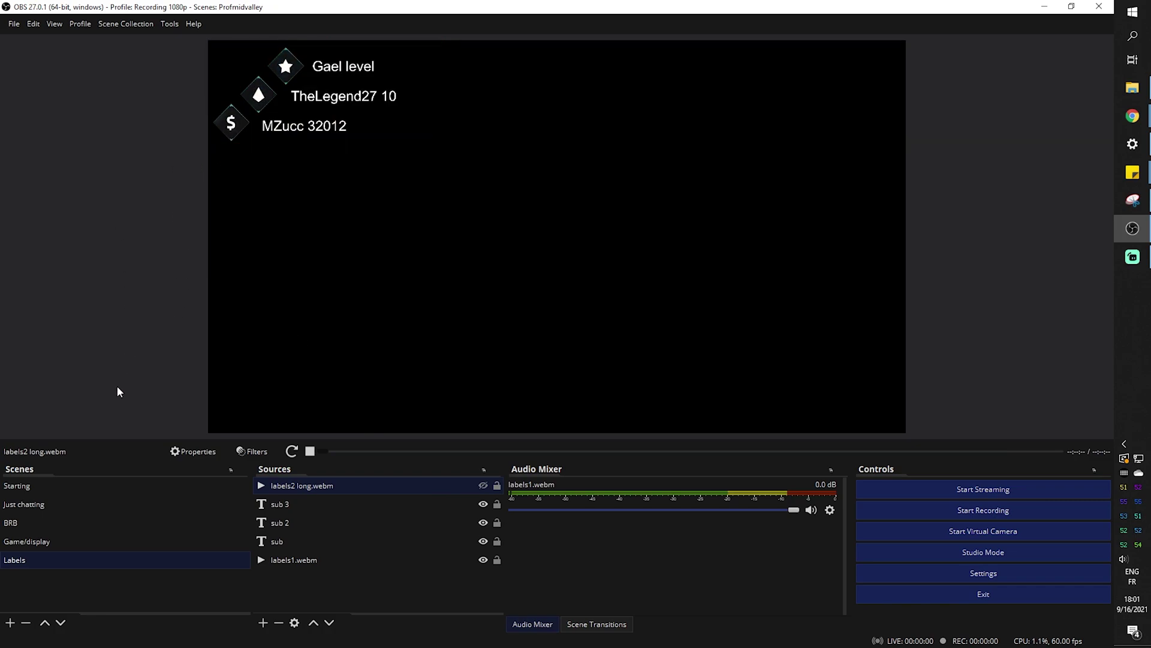
- Add a Video Capture Device using the Pengo 4K Grabber to the Just chatting scene
{"action": "left_click", "coordinate": [93, 506]}
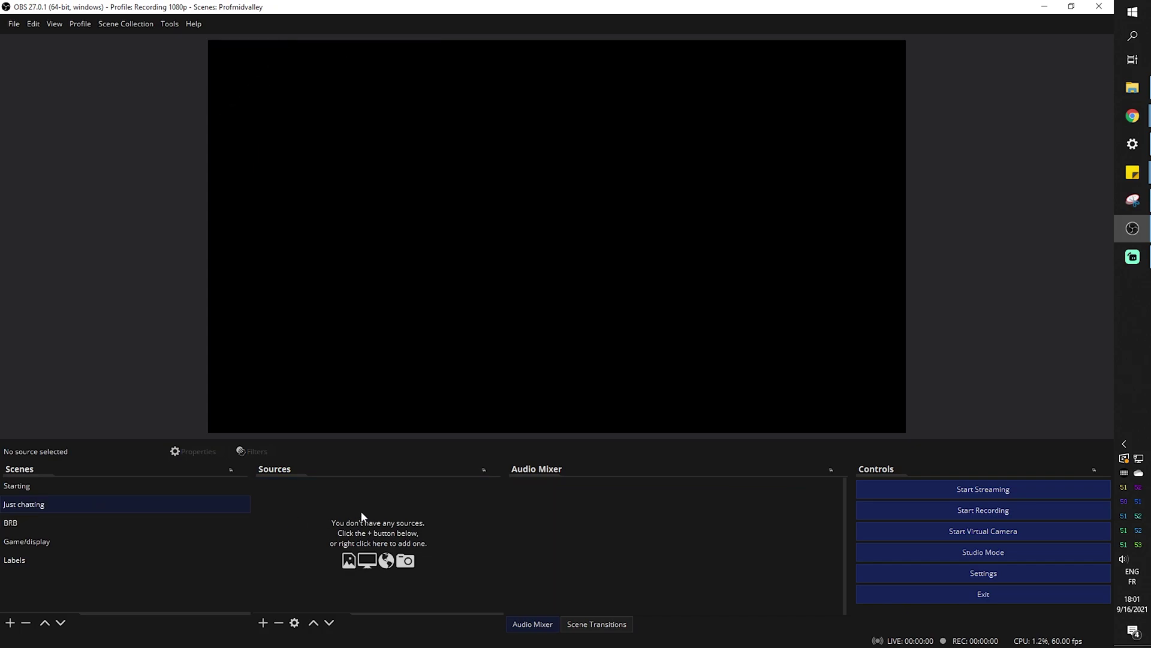
{"action": "left_click", "coordinate": [263, 623]}
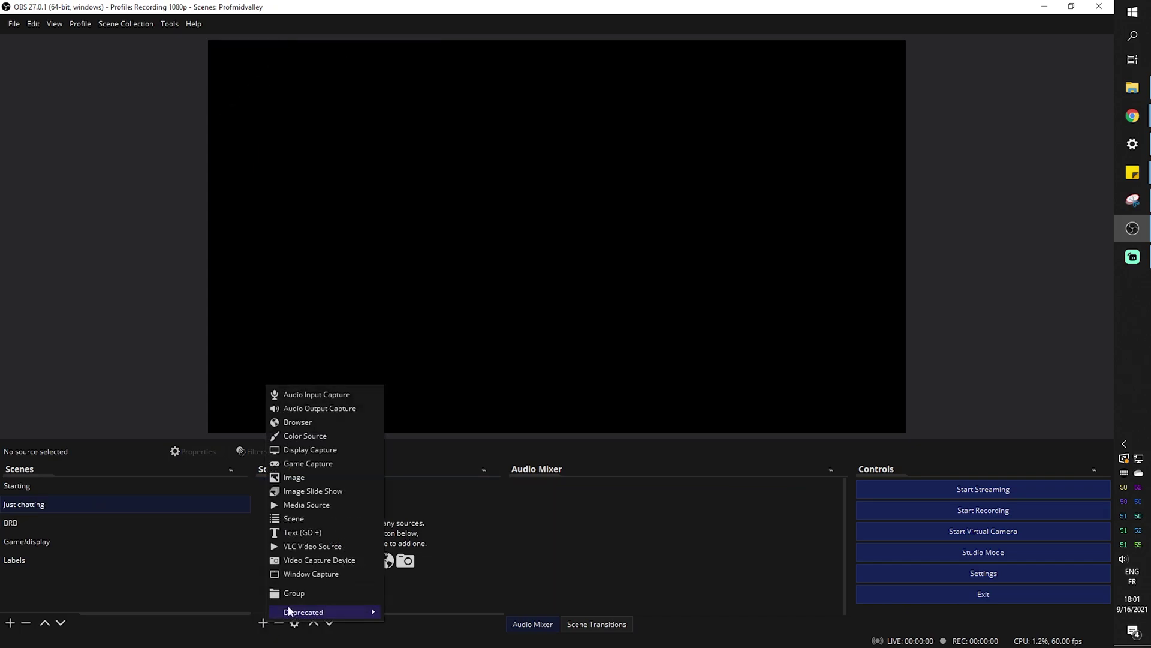
{"action": "left_click", "coordinate": [319, 561]}
{"action": "left_click", "coordinate": [577, 402]}
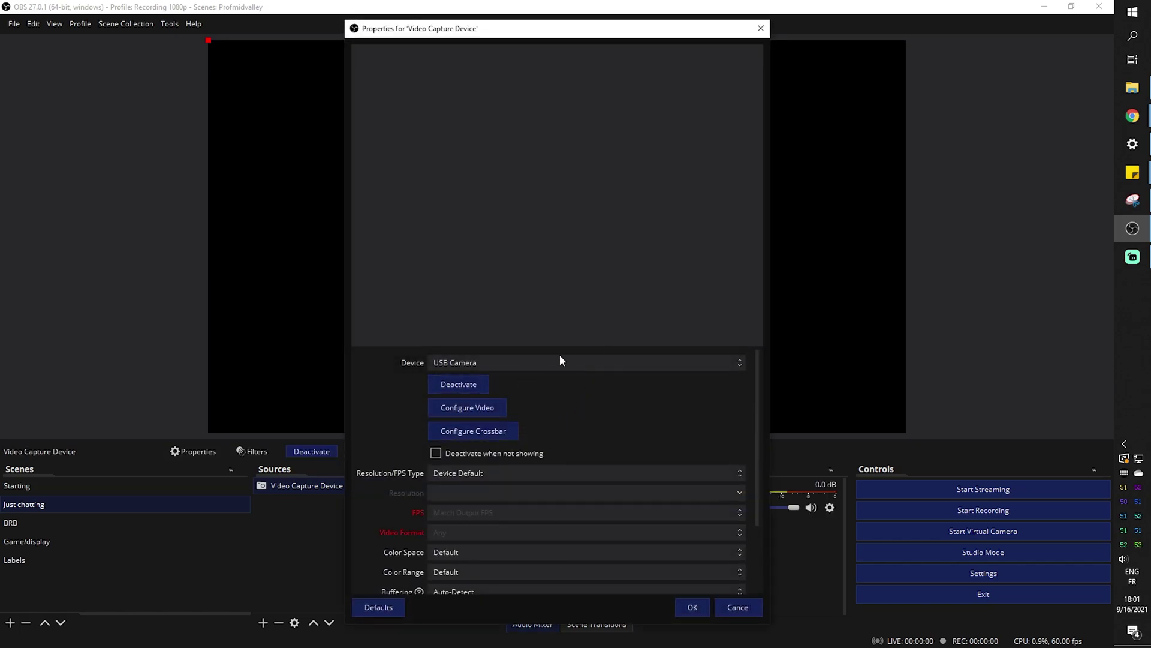
{"action": "key", "text": "Down"}
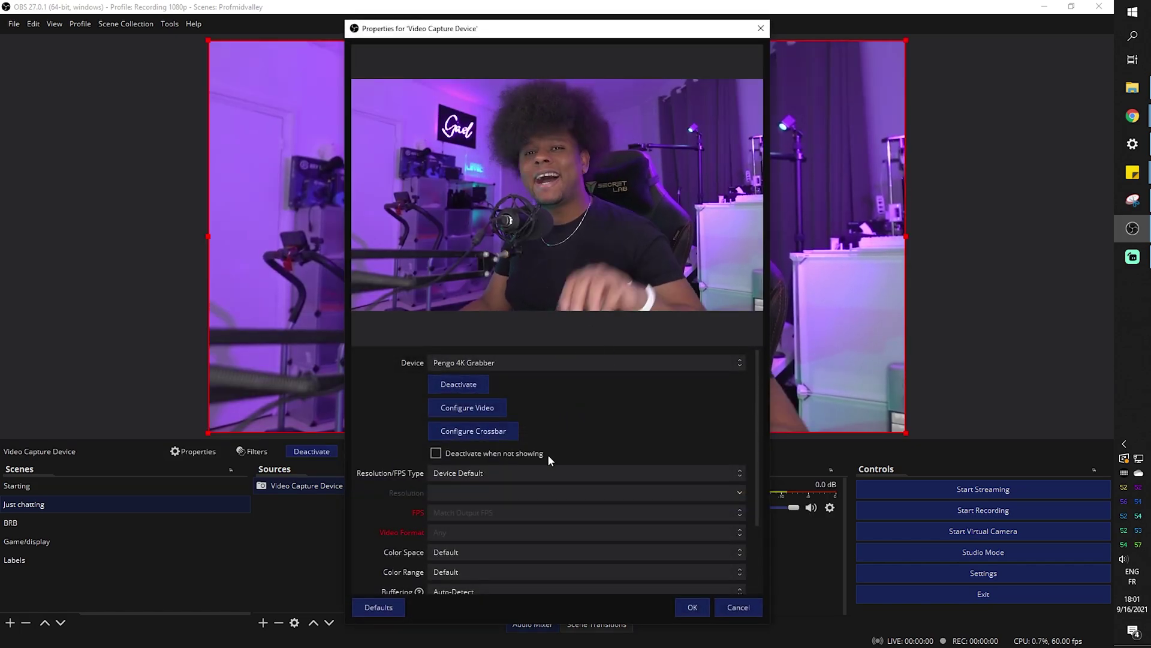
{"action": "left_click", "coordinate": [681, 606]}
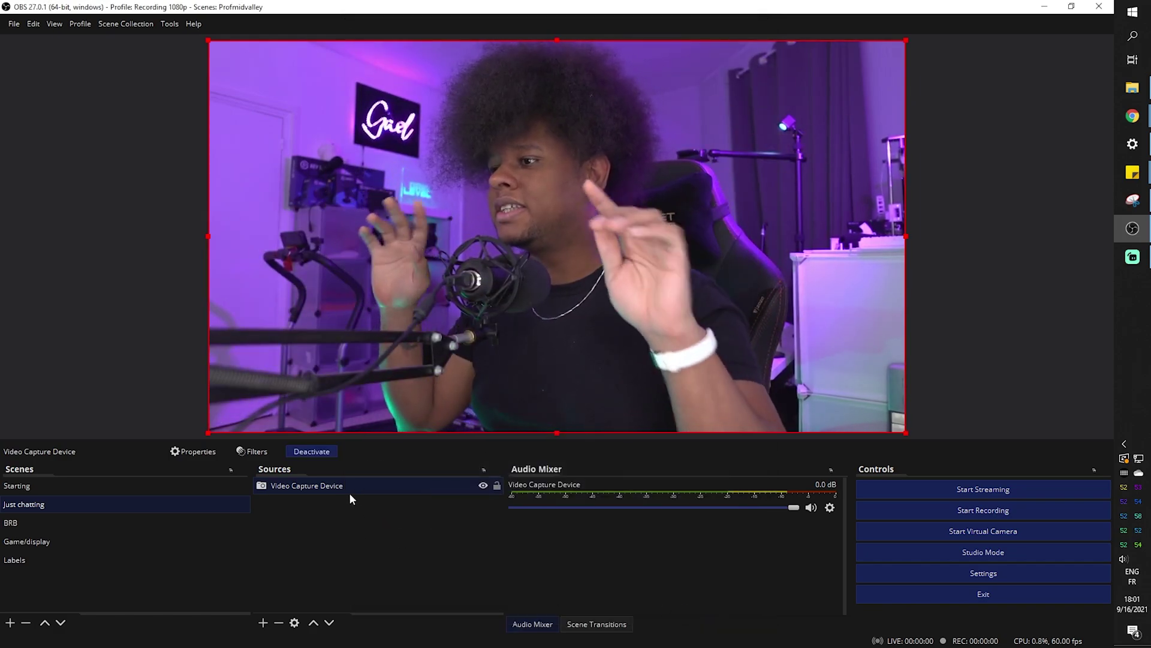
- Give the camera an Image Mask/Blend filter using mask.png from the clean webcam png folder
{"action": "right_click", "coordinate": [349, 491]}
{"action": "left_click", "coordinate": [377, 468]}
{"action": "left_click", "coordinate": [313, 535]}
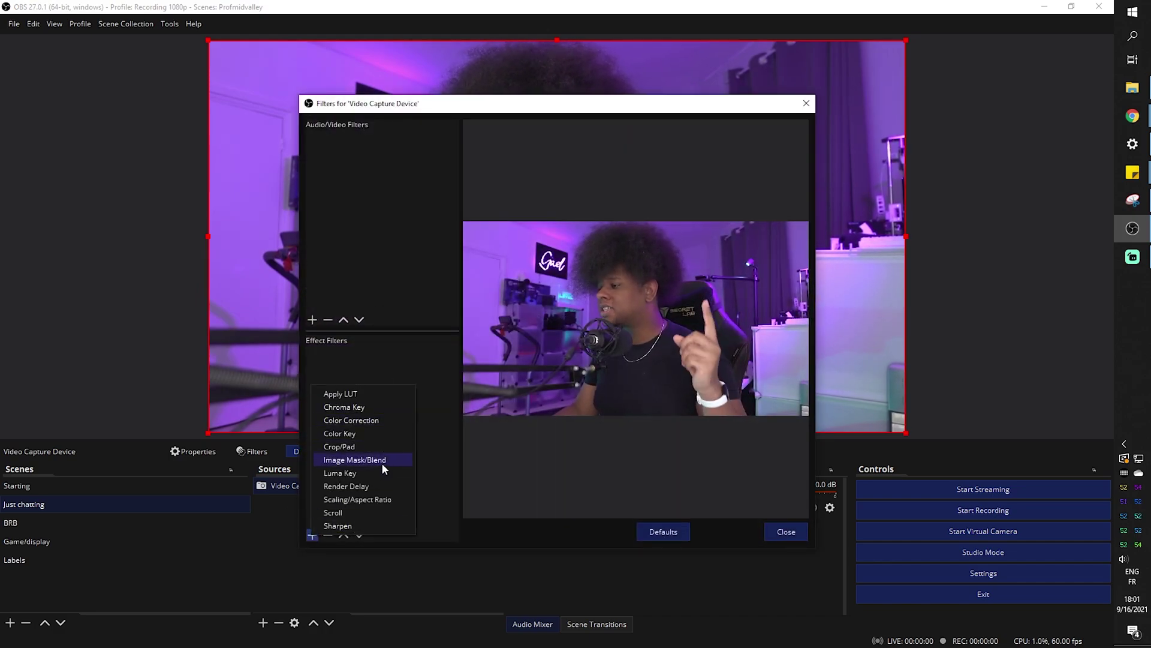
{"action": "left_click", "coordinate": [355, 460]}
{"action": "left_click", "coordinate": [543, 346]}
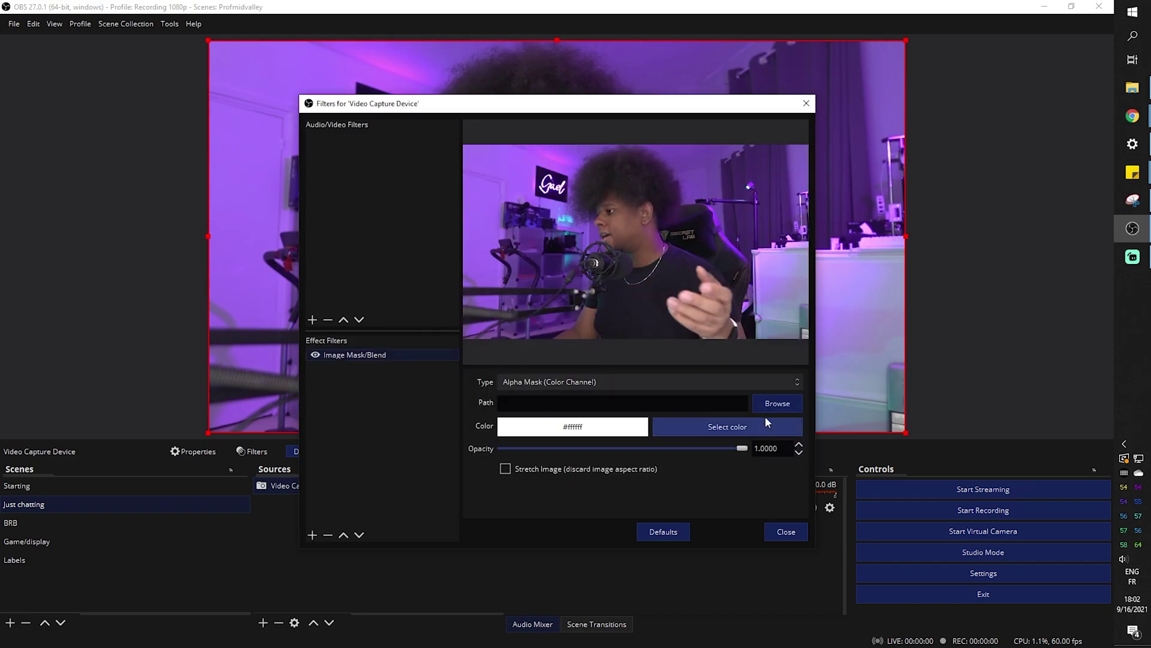
{"action": "left_click", "coordinate": [778, 403]}
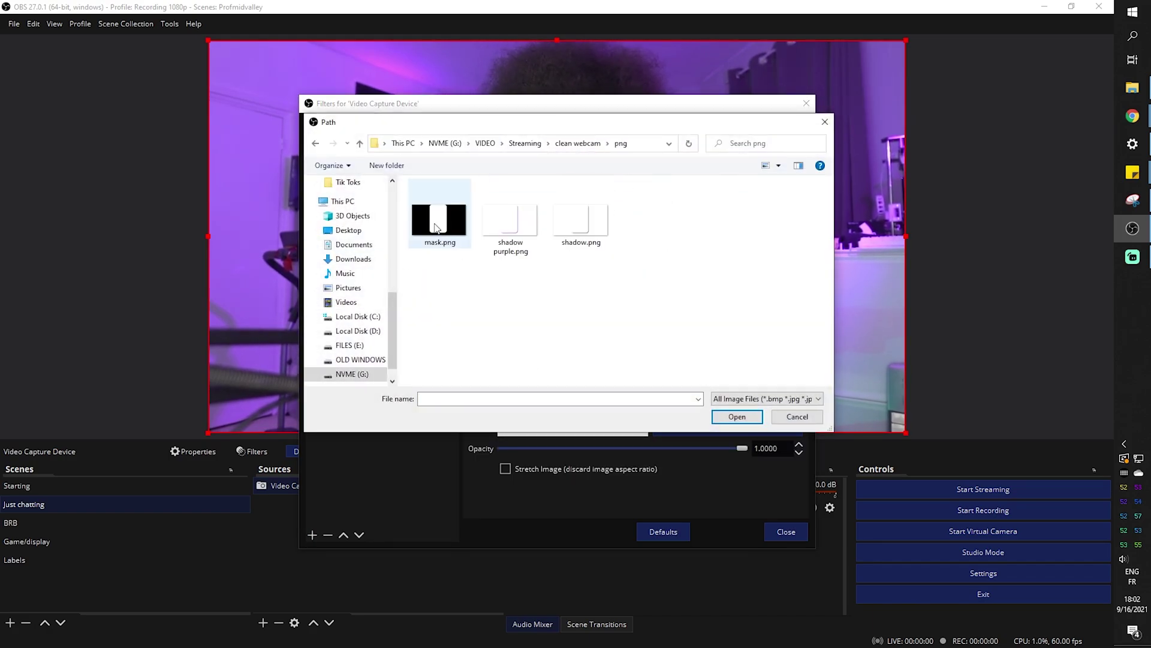
{"action": "left_click", "coordinate": [436, 226]}
{"action": "double_click", "coordinate": [436, 227]}
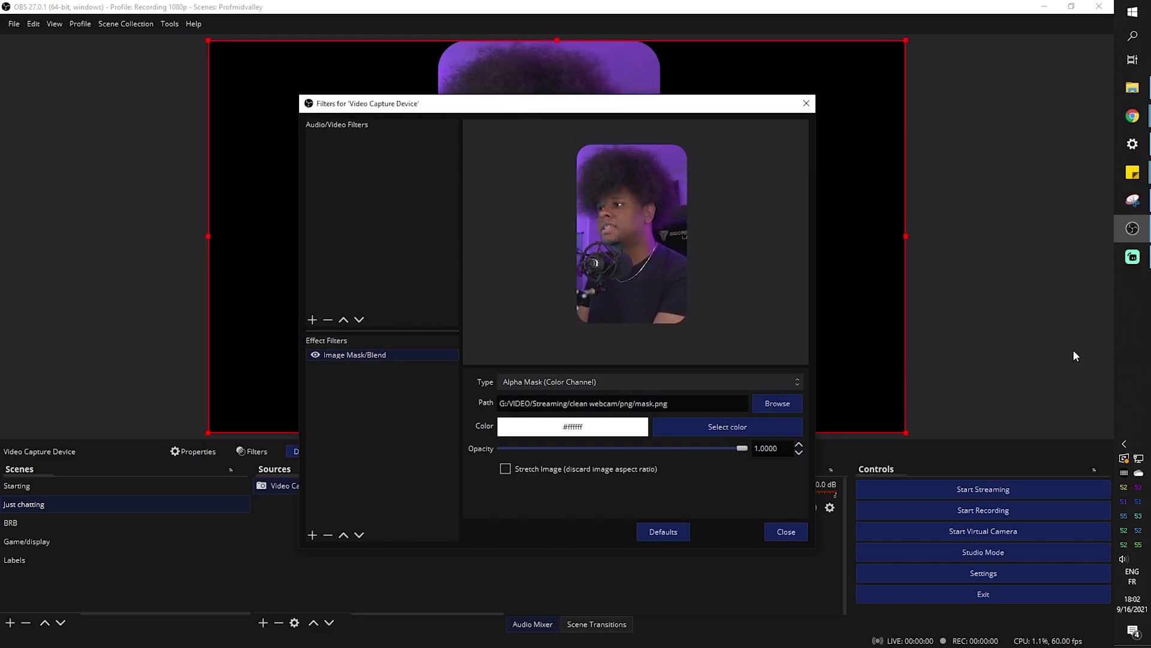
{"action": "left_click_drag", "start_coordinate": [480, 104], "coordinate": [327, 115]}
- Remove the Image Mask/Blend filter from the camera again
{"action": "left_click", "coordinate": [667, 403]}
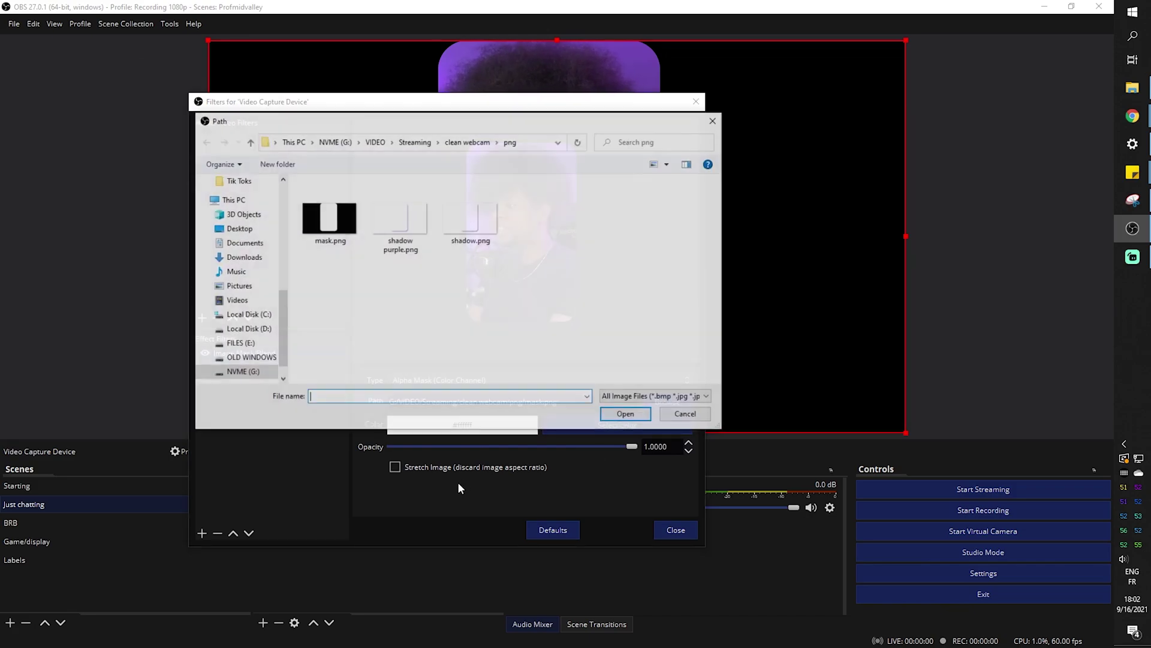
{"action": "left_click", "coordinate": [686, 414]}
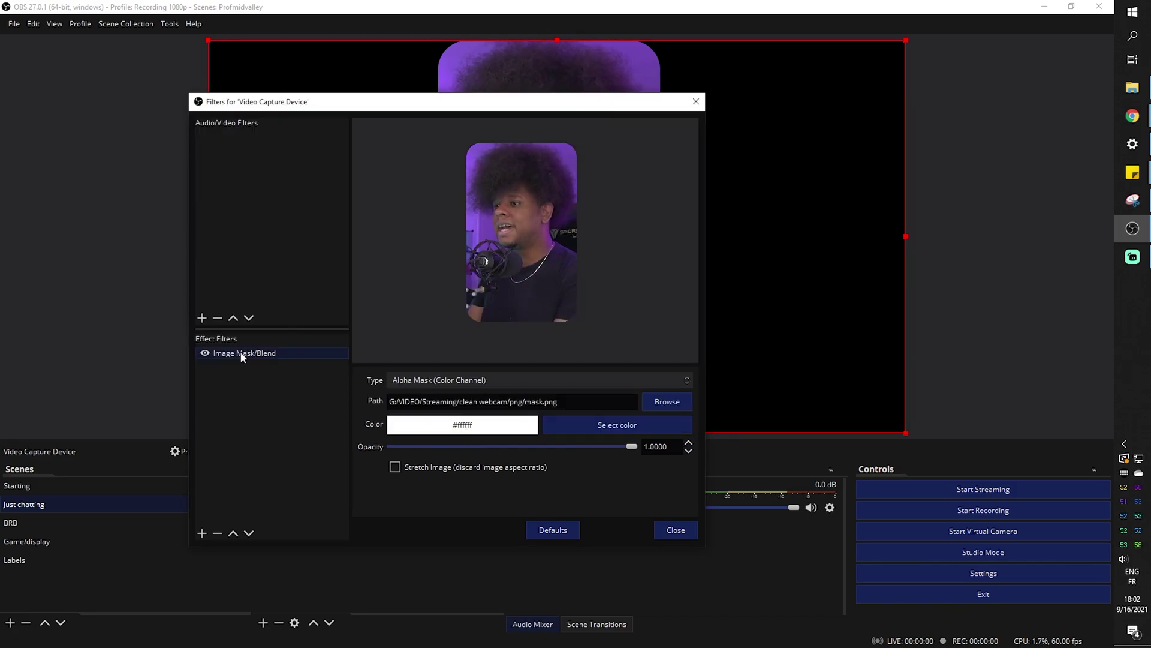
{"action": "left_click", "coordinate": [219, 534]}
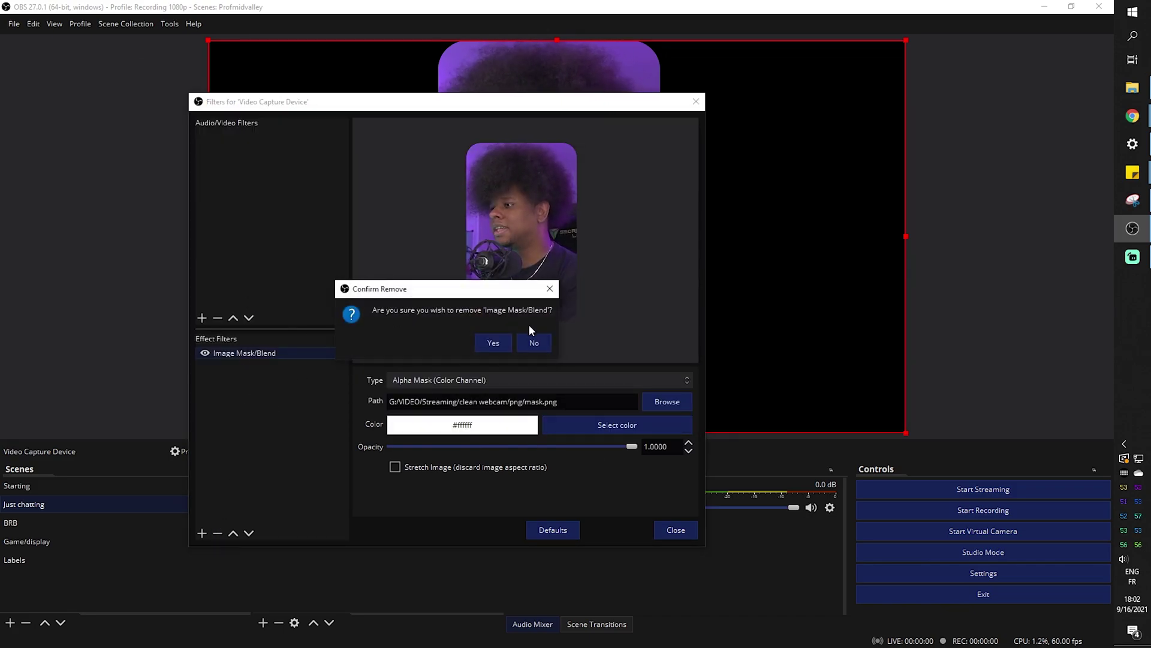
{"action": "left_click", "coordinate": [492, 344]}
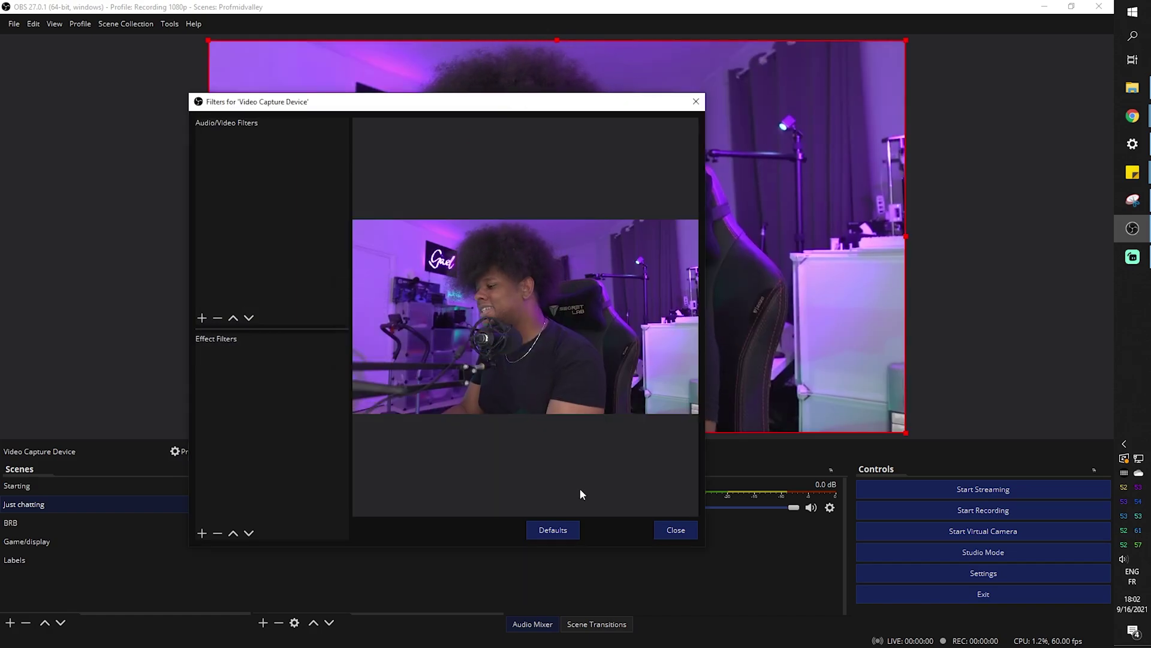
- Close the camera filters and create a new scene with the default name Scene 2
{"action": "left_click", "coordinate": [665, 535]}
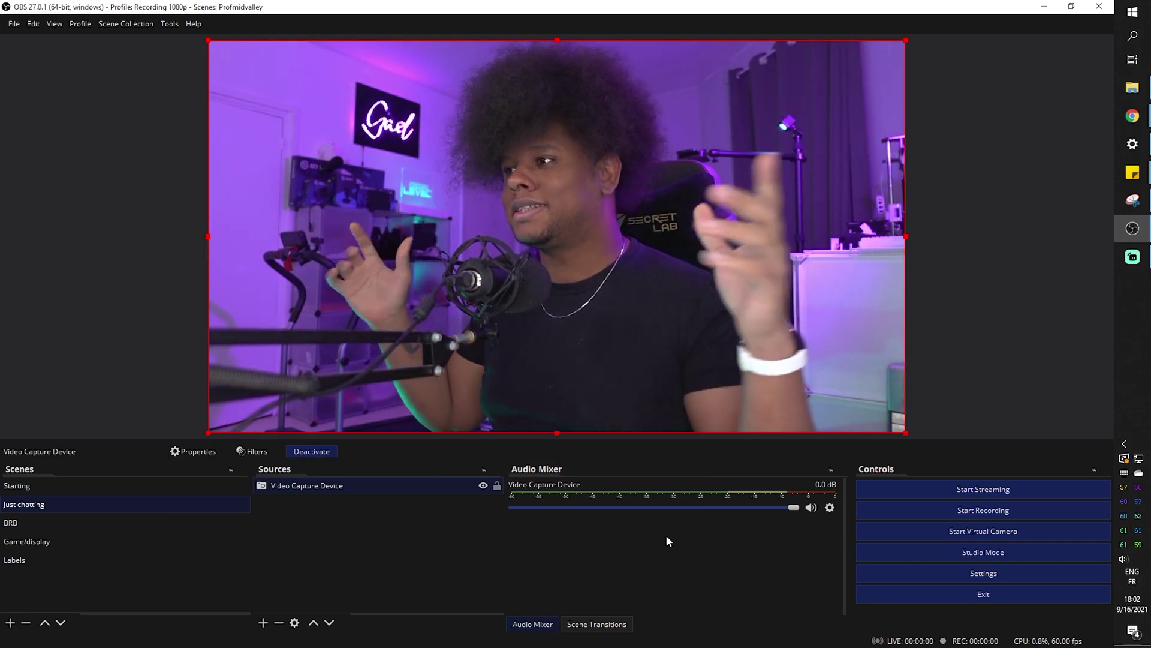
{"action": "left_click", "coordinate": [369, 569]}
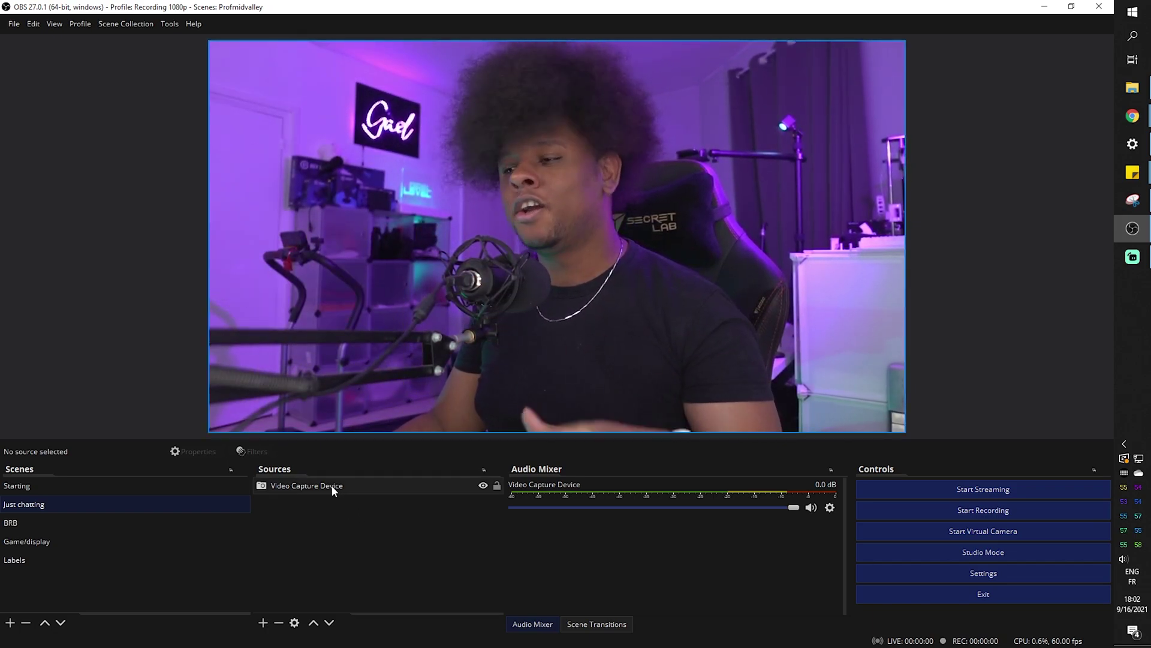
{"action": "left_click", "coordinate": [10, 622]}
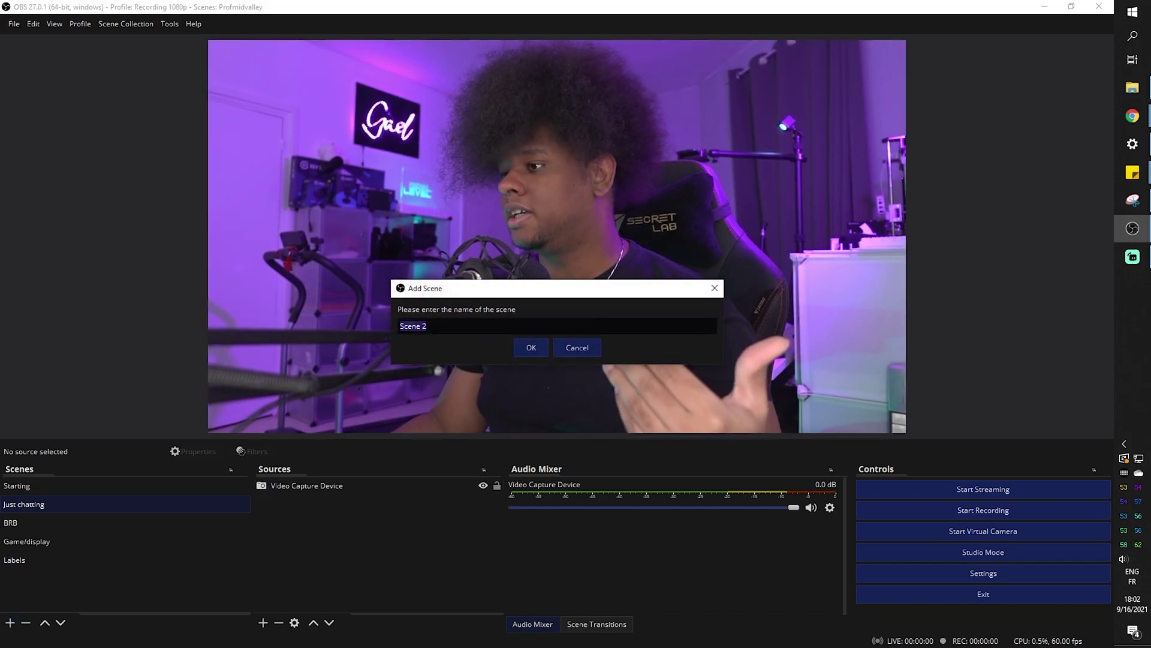
{"action": "key", "text": "Return"}
- Select the camera source in Just chatting, then go back to the empty Scene 2
{"action": "left_click", "coordinate": [103, 506]}
{"action": "left_click", "coordinate": [331, 485]}
{"action": "left_click", "coordinate": [278, 622]}
{"action": "key", "text": "Return"}
{"action": "left_click", "coordinate": [35, 577]}
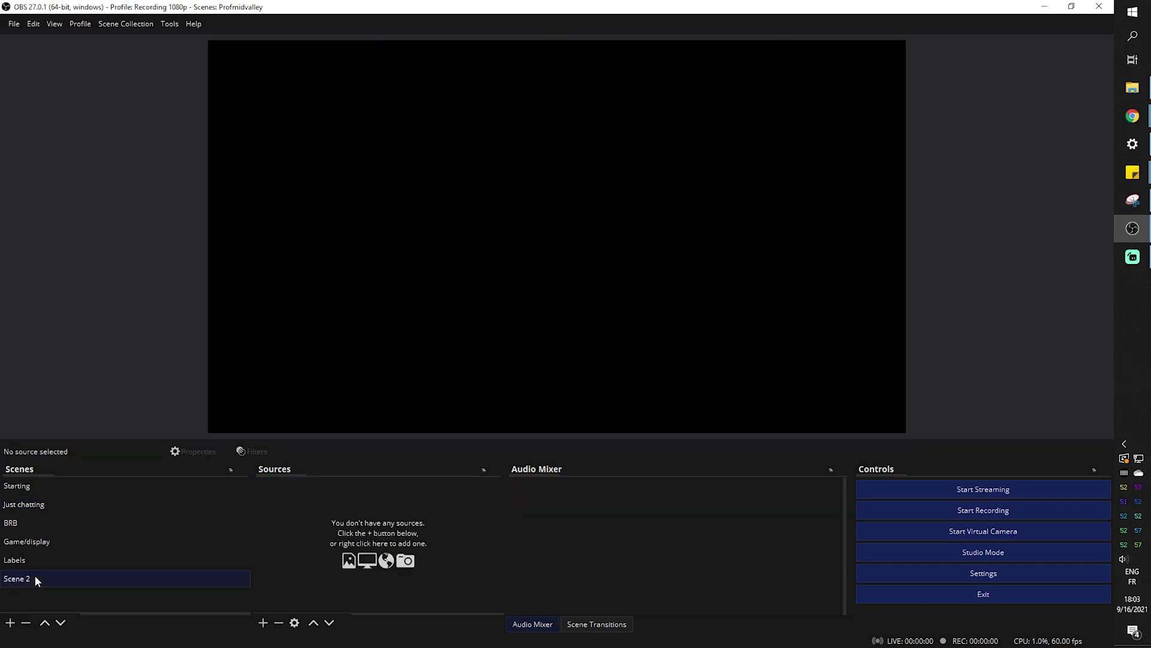
- Add a Video Capture Device showing the webcam feed to Scene 2
{"action": "left_click", "coordinate": [263, 622]}
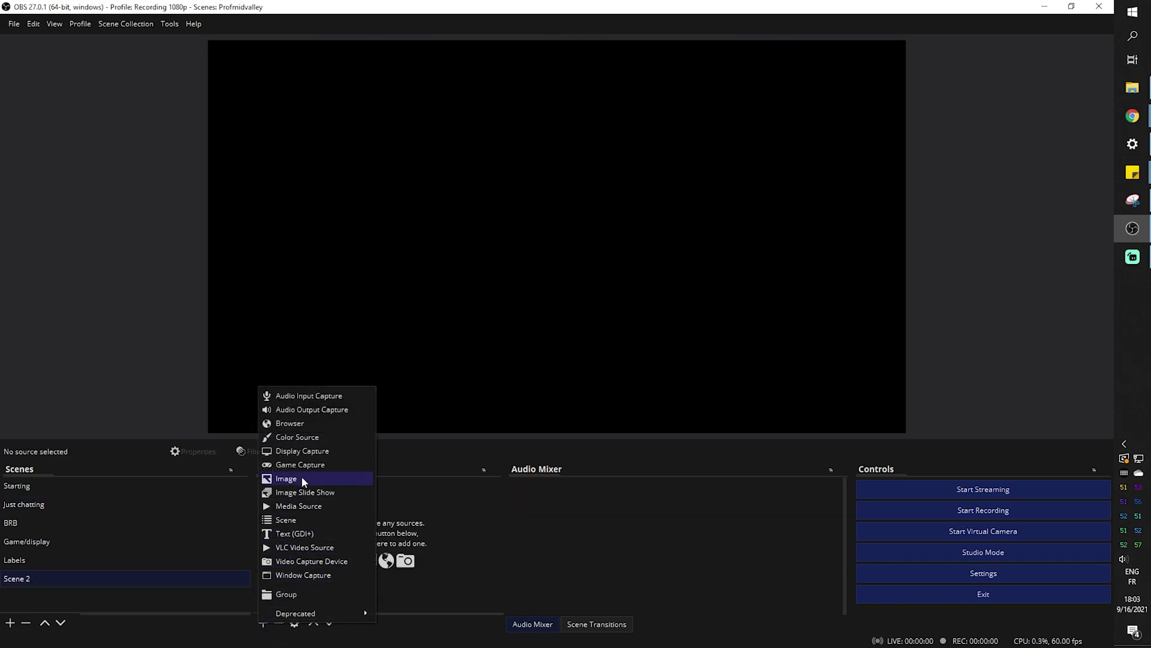
{"action": "left_click", "coordinate": [310, 561]}
{"action": "left_click", "coordinate": [581, 408]}
{"action": "left_click", "coordinate": [687, 607]}
{"action": "left_click", "coordinate": [331, 520]}
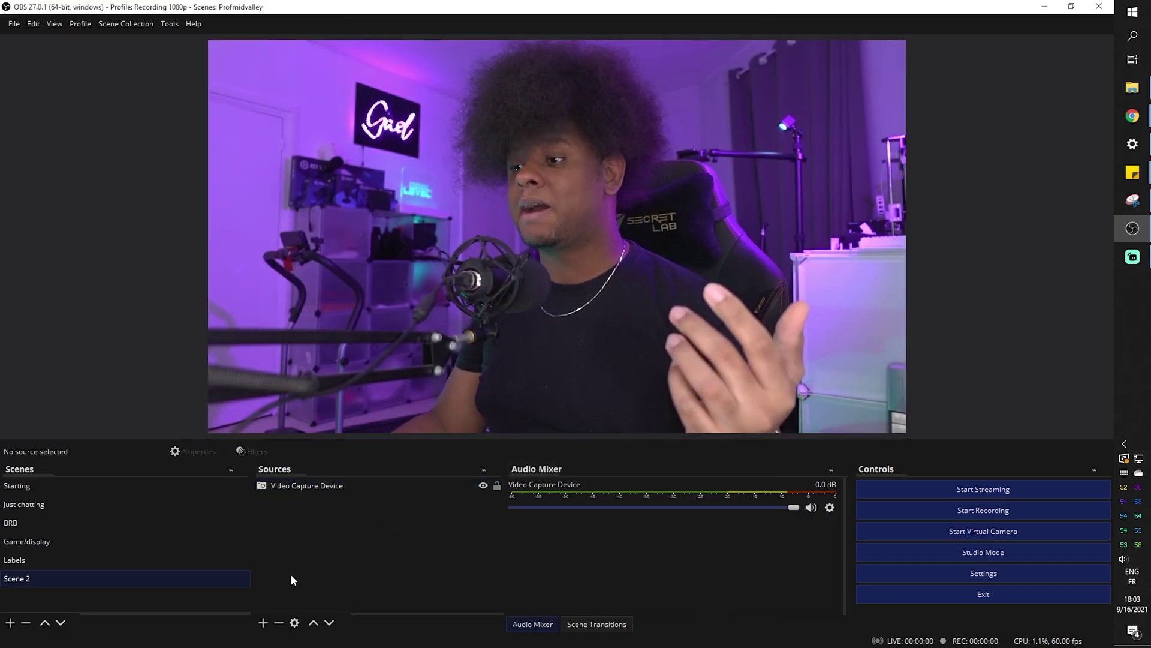
{"action": "left_click", "coordinate": [263, 623]}
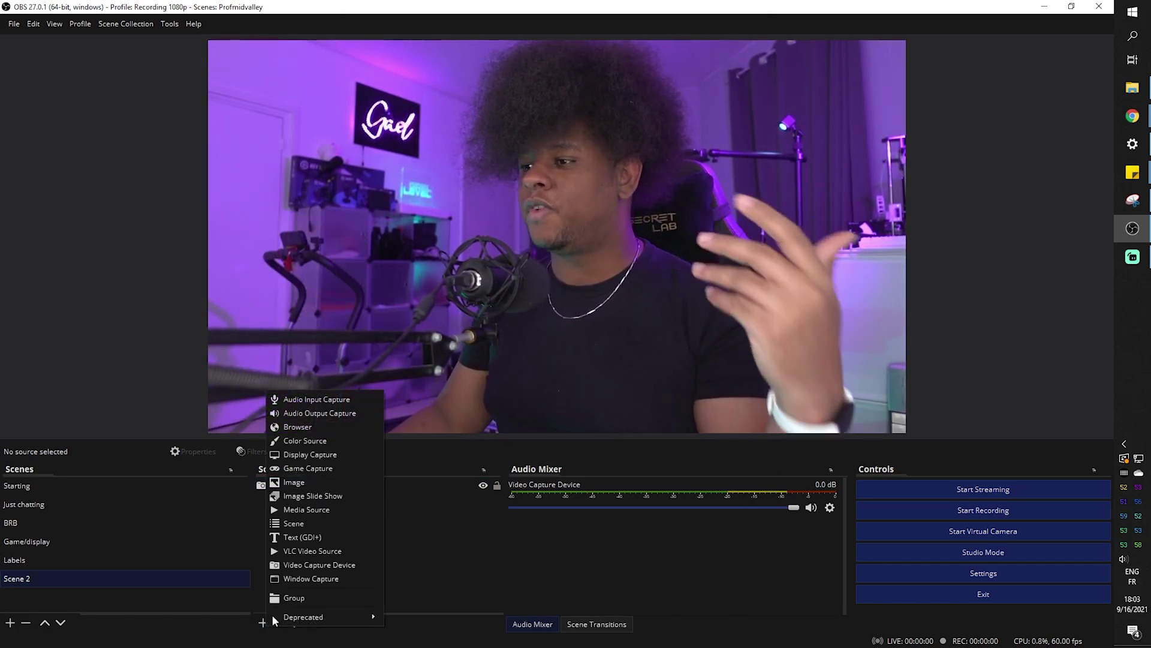
- Add a media source named 'camera mask' that plays Square to round_mask.mov
{"action": "left_click", "coordinate": [316, 510]}
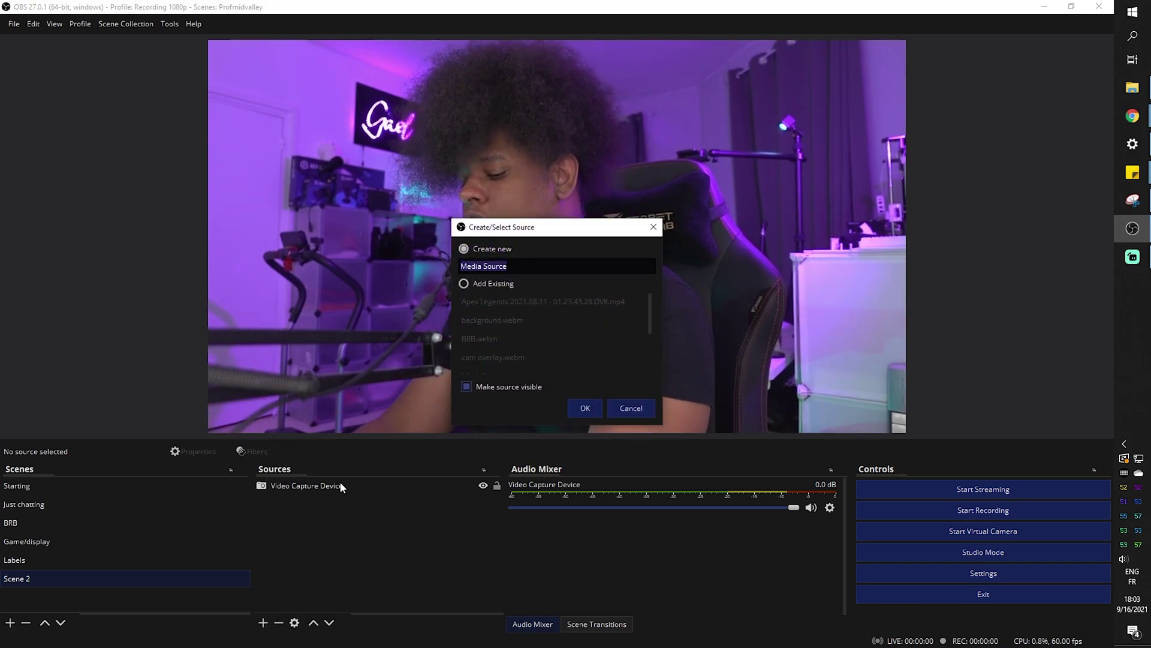
{"action": "type", "text": "camera mask"}
{"action": "left_click", "coordinate": [585, 408]}
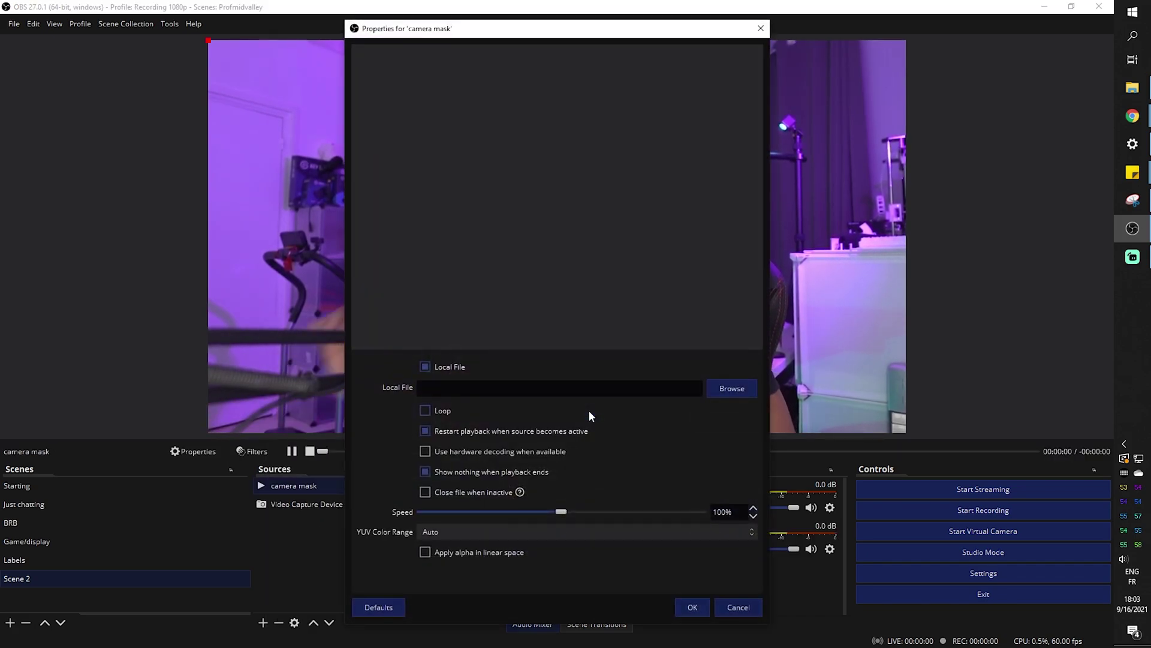
{"action": "left_click", "coordinate": [721, 392]}
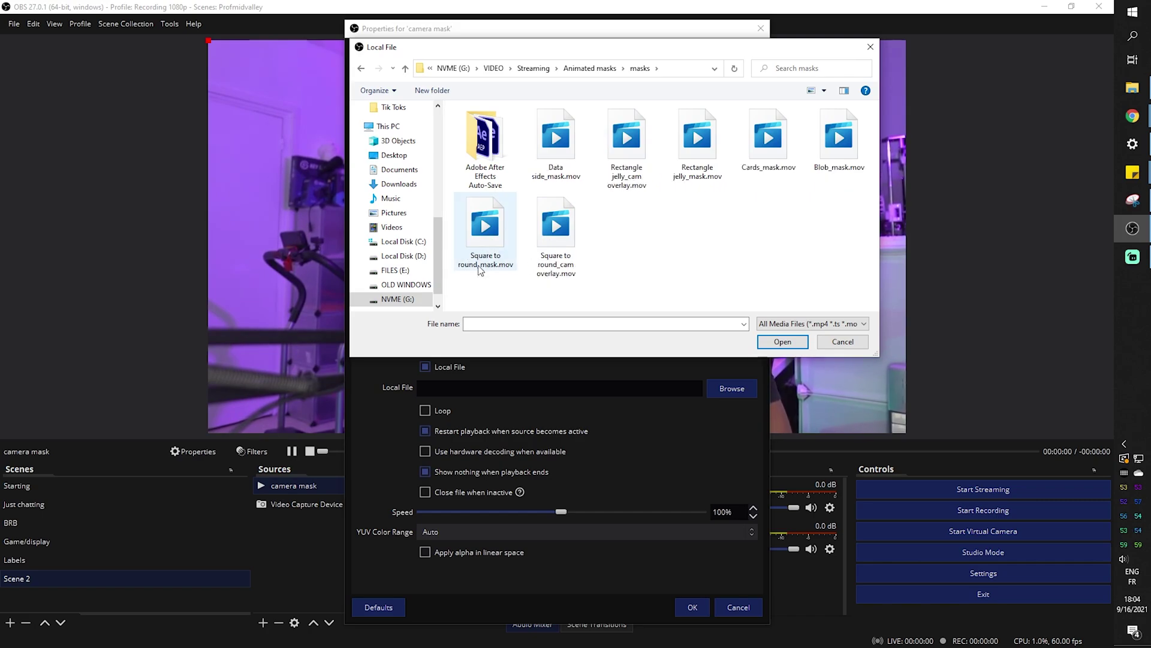
{"action": "left_click", "coordinate": [783, 342]}
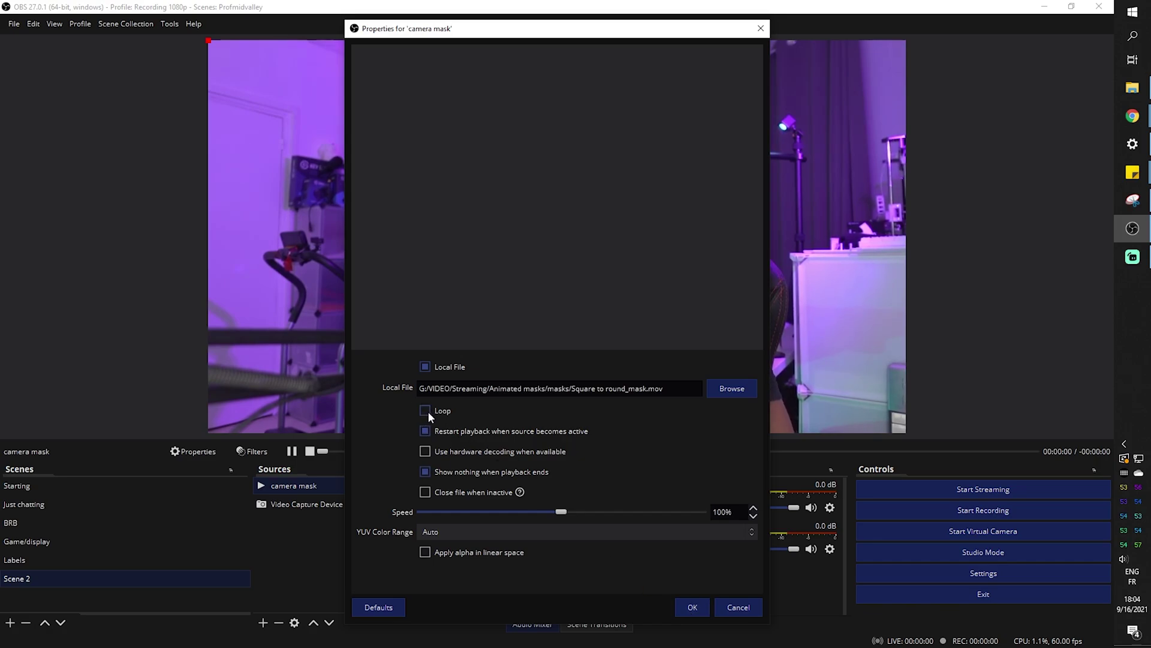
{"action": "left_click", "coordinate": [693, 607]}
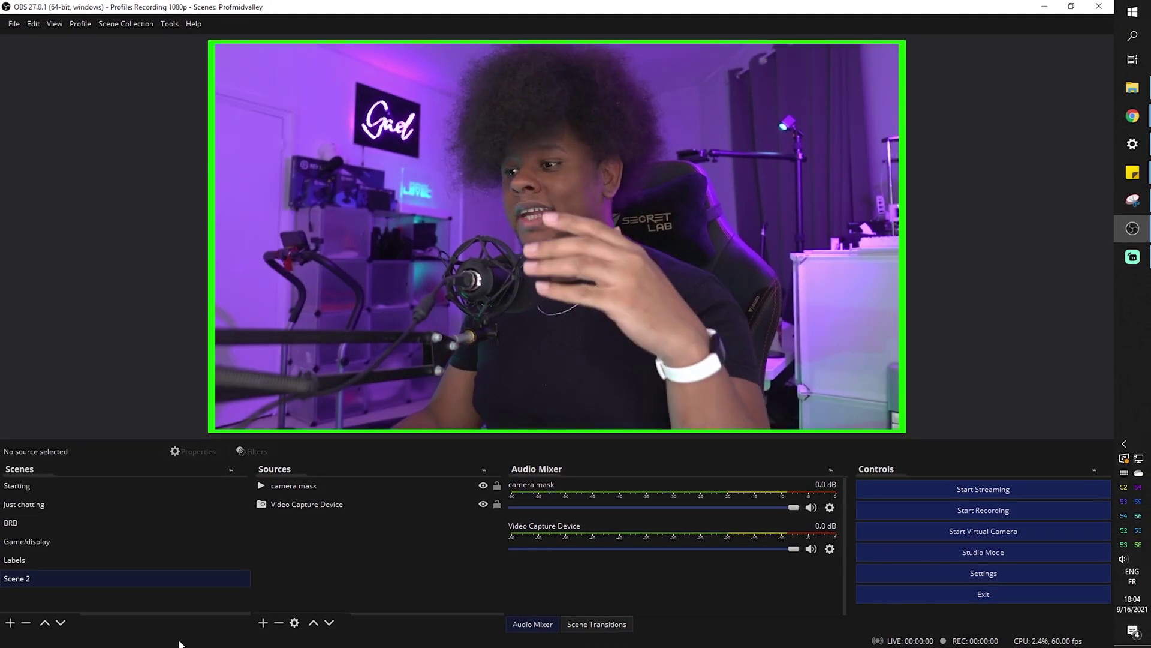
- Add a 'cam border' media source playing Square to round_cam overlay.mov, then show camera mask
{"action": "left_click", "coordinate": [262, 622]}
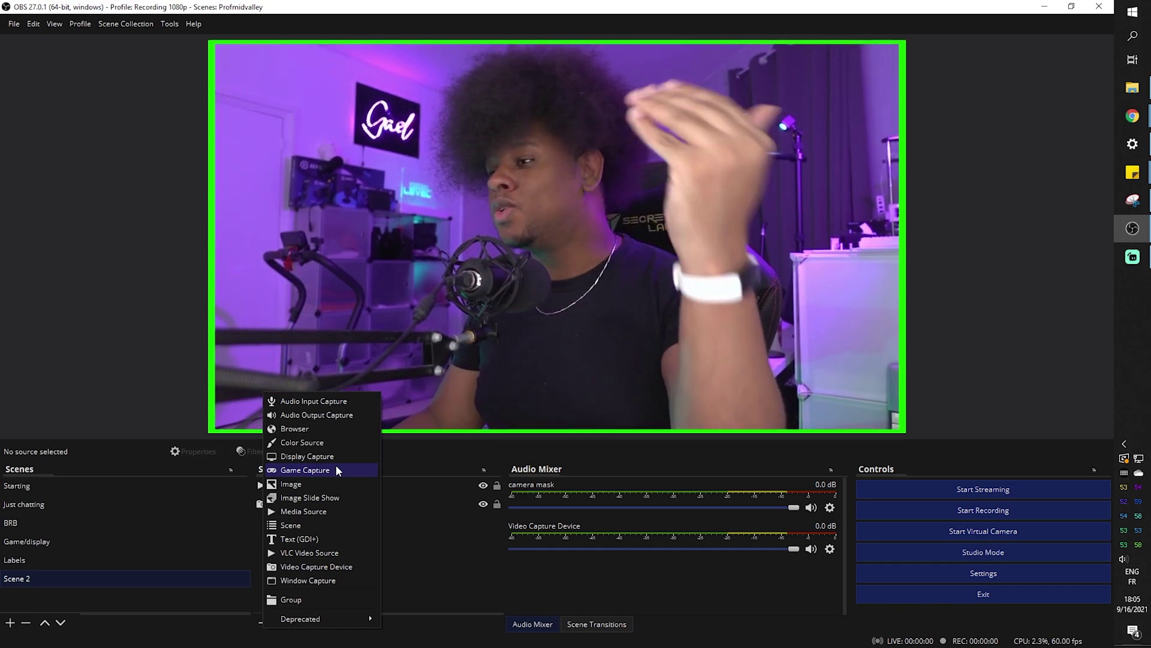
{"action": "left_click", "coordinate": [321, 511]}
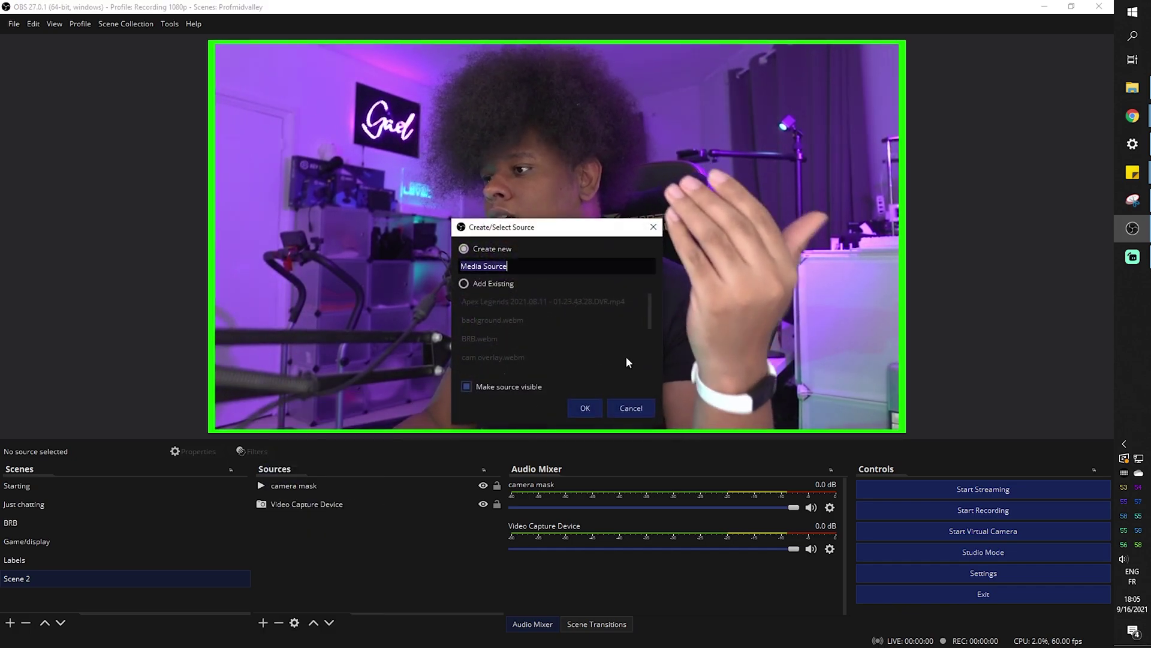
{"action": "type", "text": "cam "}
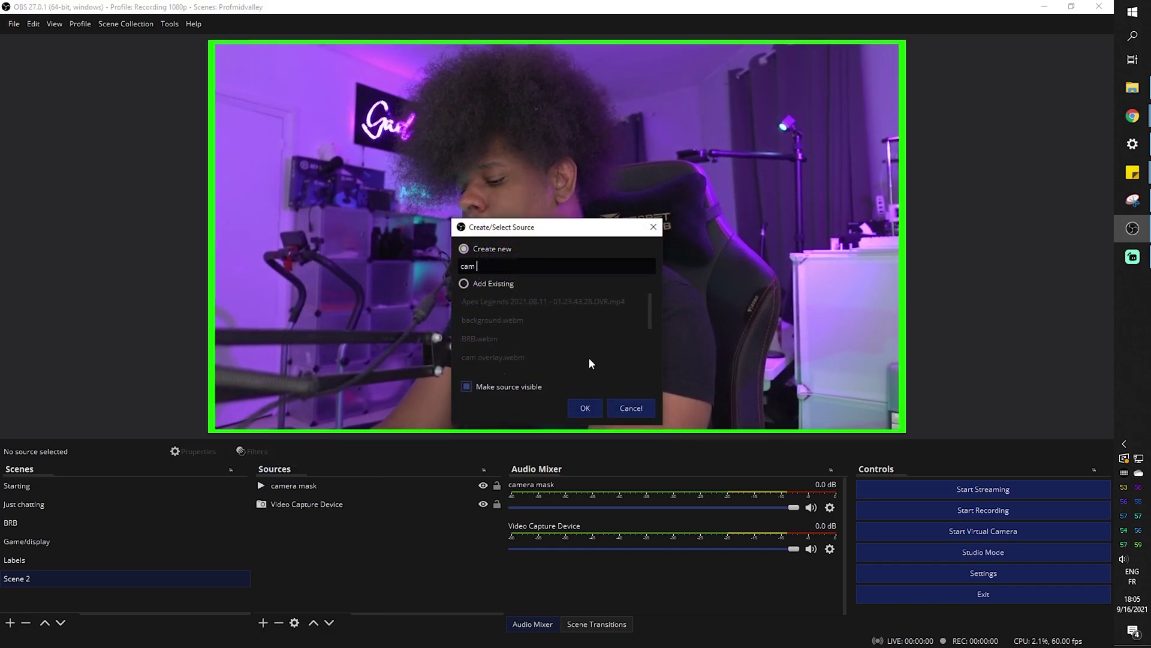
{"action": "type", "text": "border"}
{"action": "key", "text": "Return"}
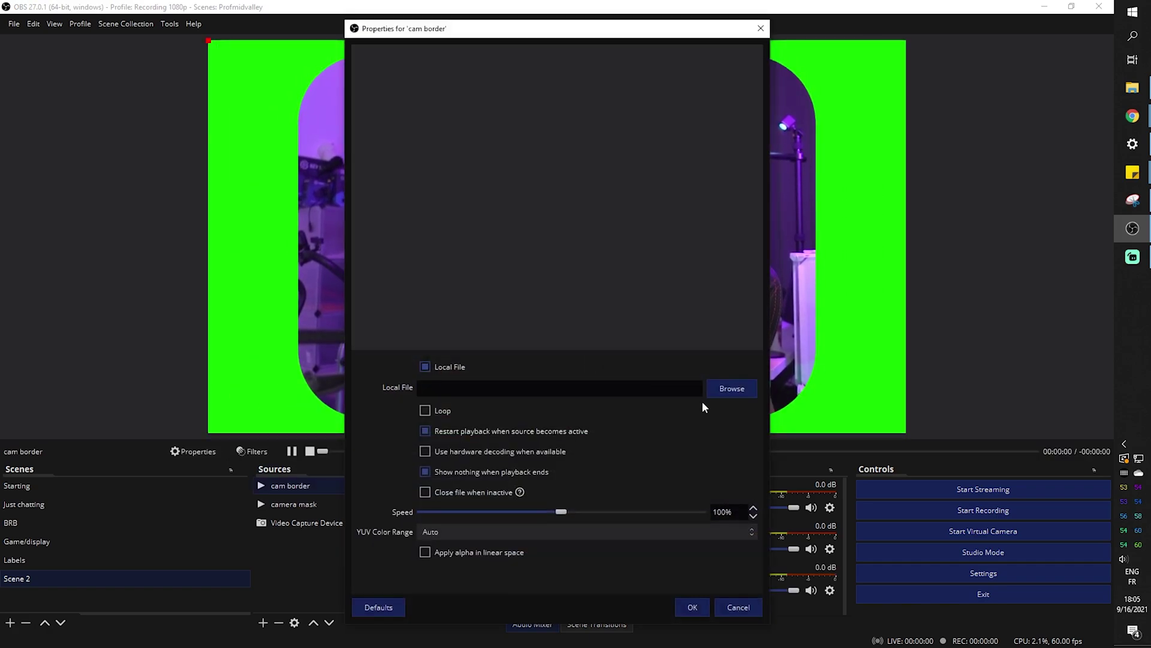
{"action": "left_click", "coordinate": [730, 396]}
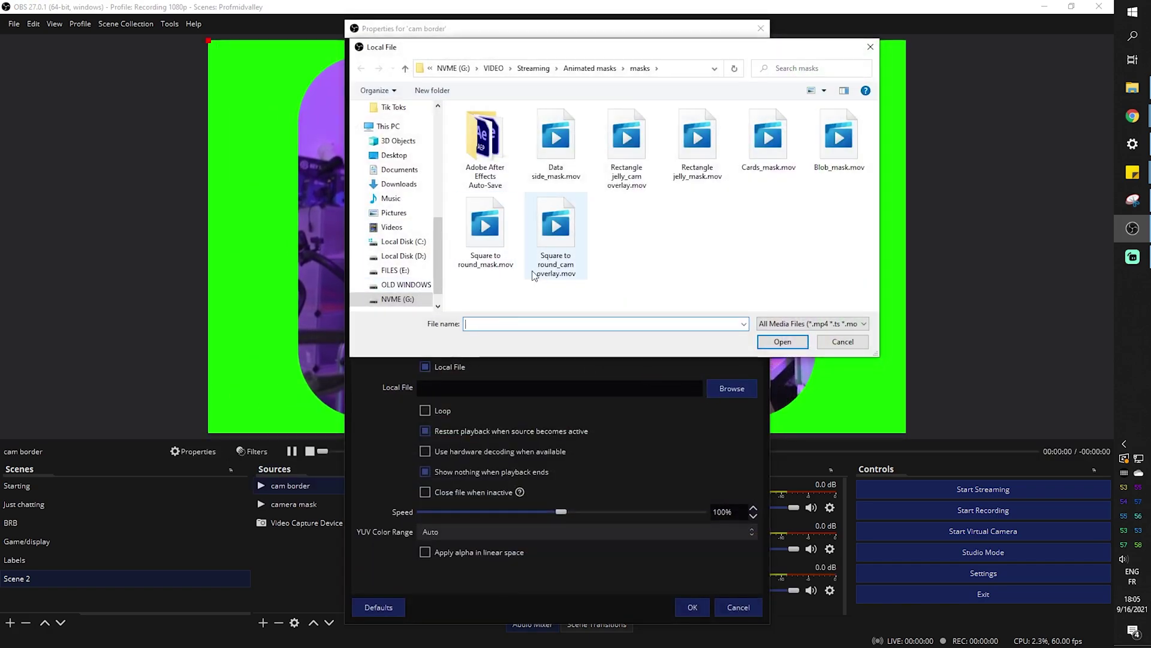
{"action": "left_click", "coordinate": [789, 346]}
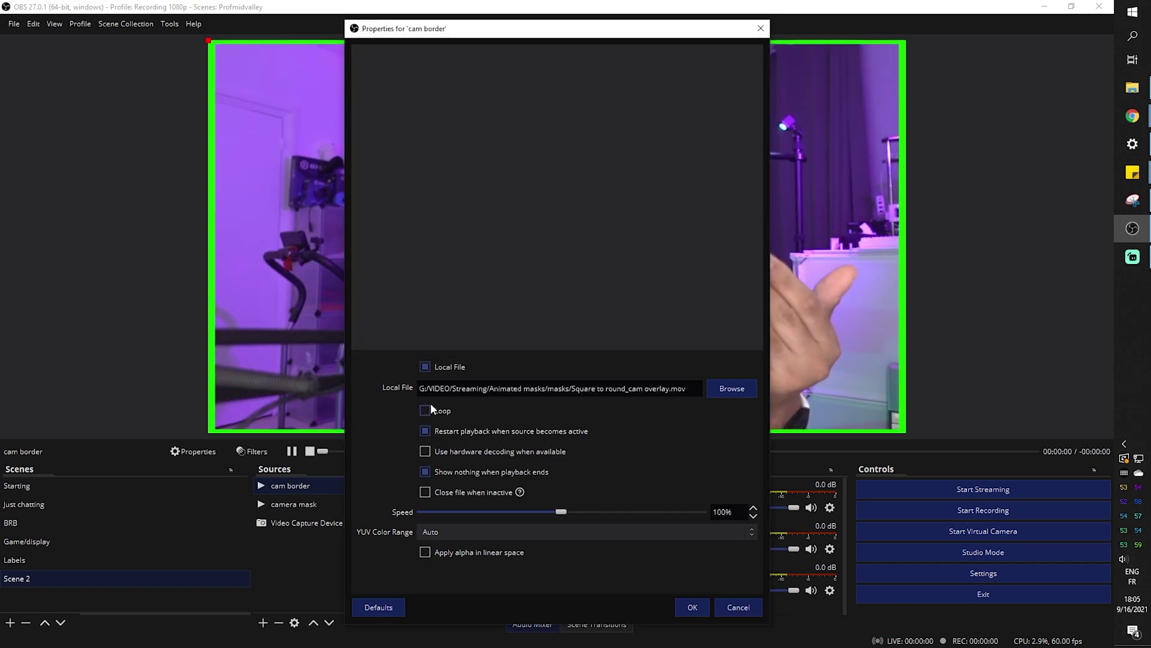
{"action": "left_click", "coordinate": [703, 606]}
{"action": "left_click", "coordinate": [61, 192]}
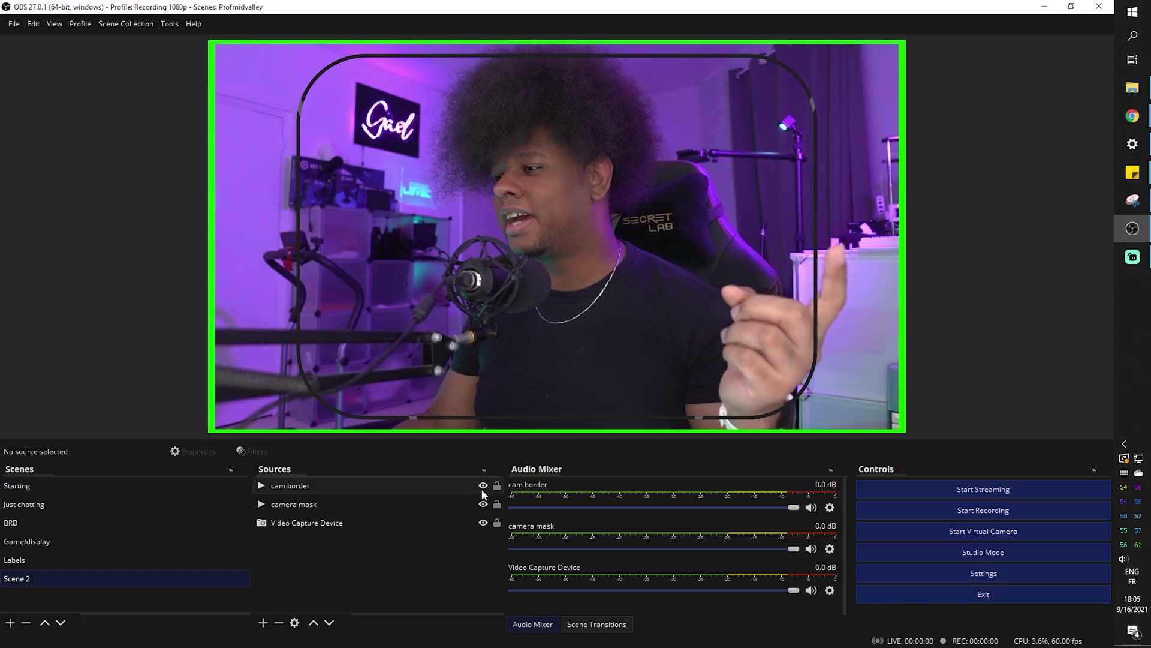
{"action": "left_click", "coordinate": [483, 504]}
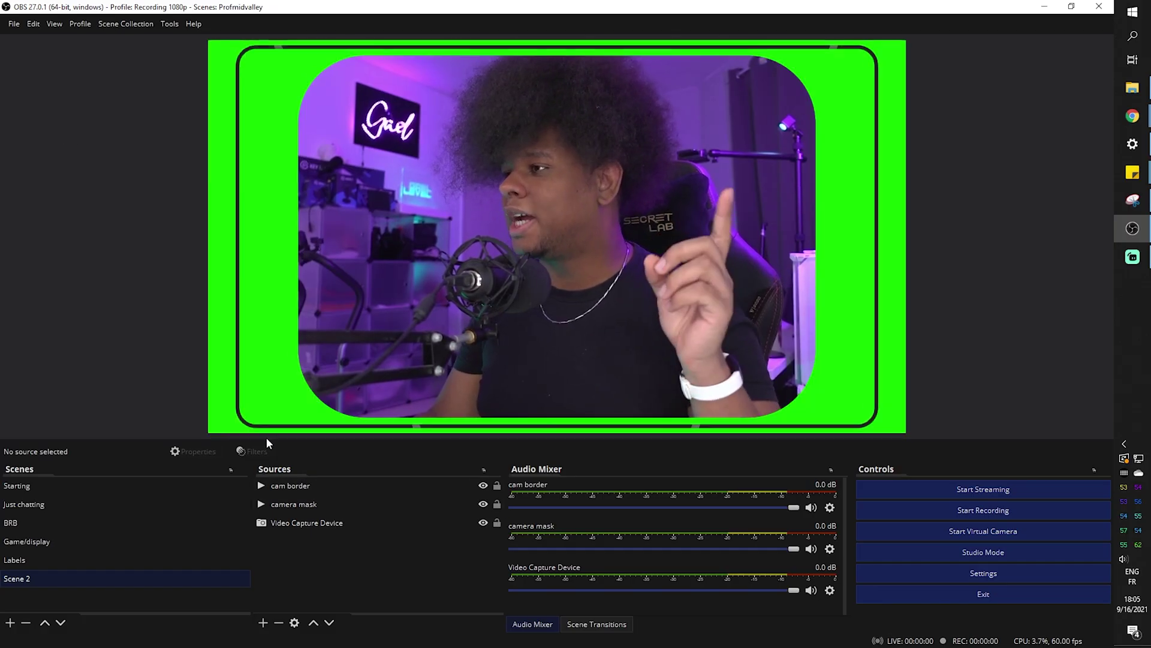
{"action": "double_click", "coordinate": [304, 485]}
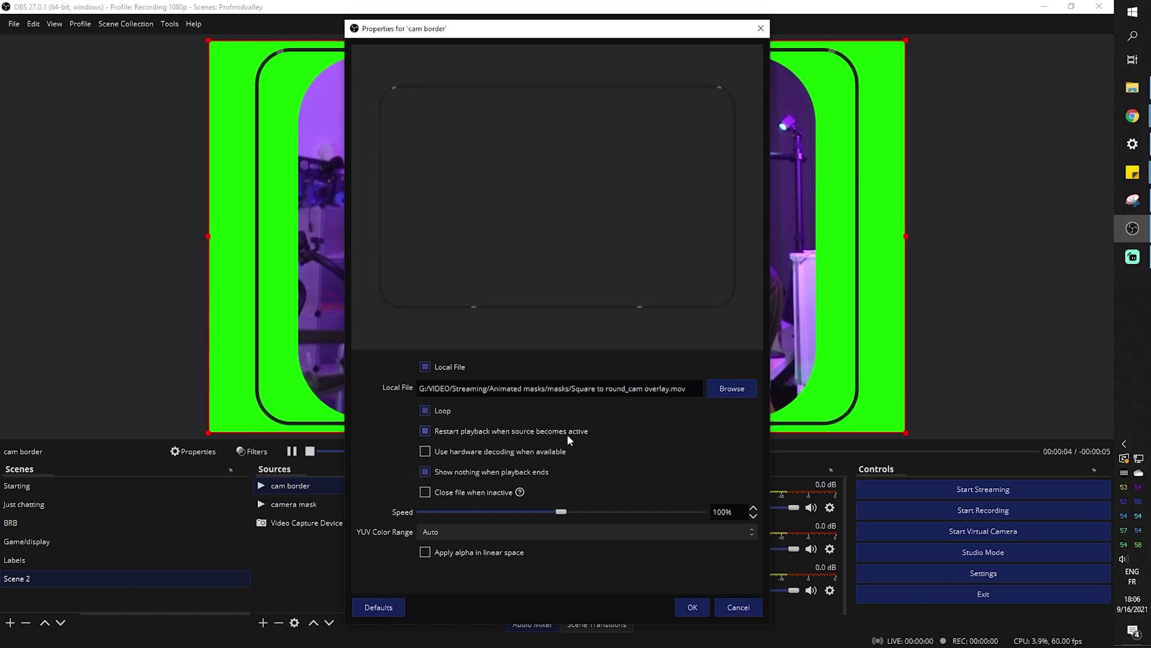
{"action": "left_click", "coordinate": [736, 607]}
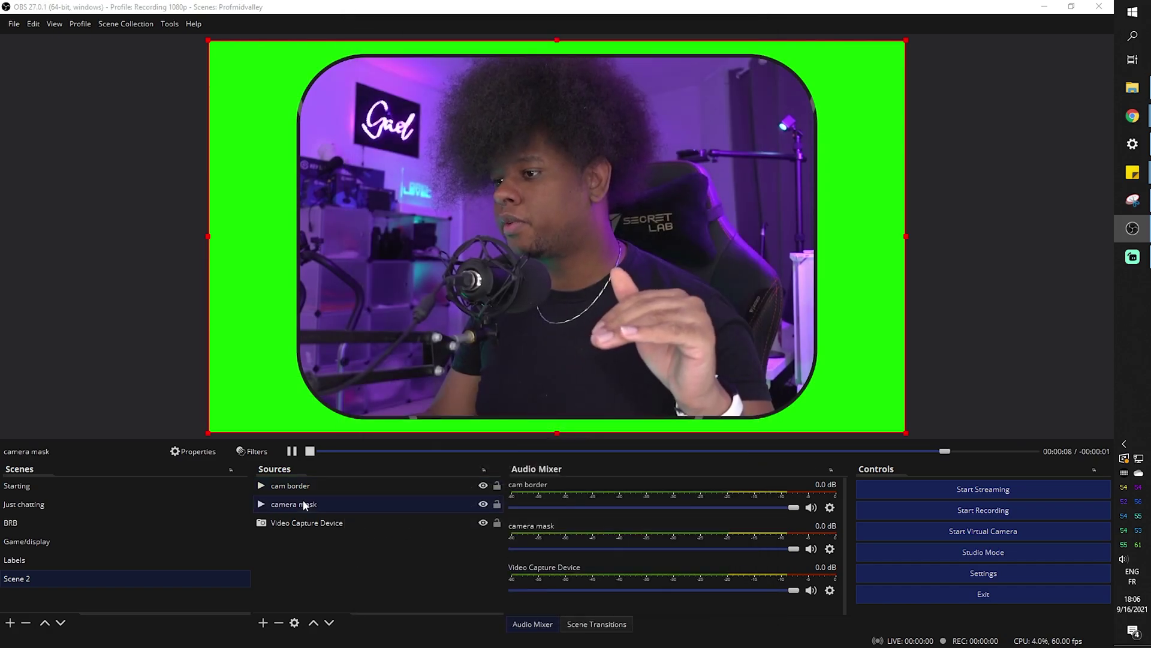
{"action": "double_click", "coordinate": [306, 506]}
{"action": "left_click", "coordinate": [736, 607]}
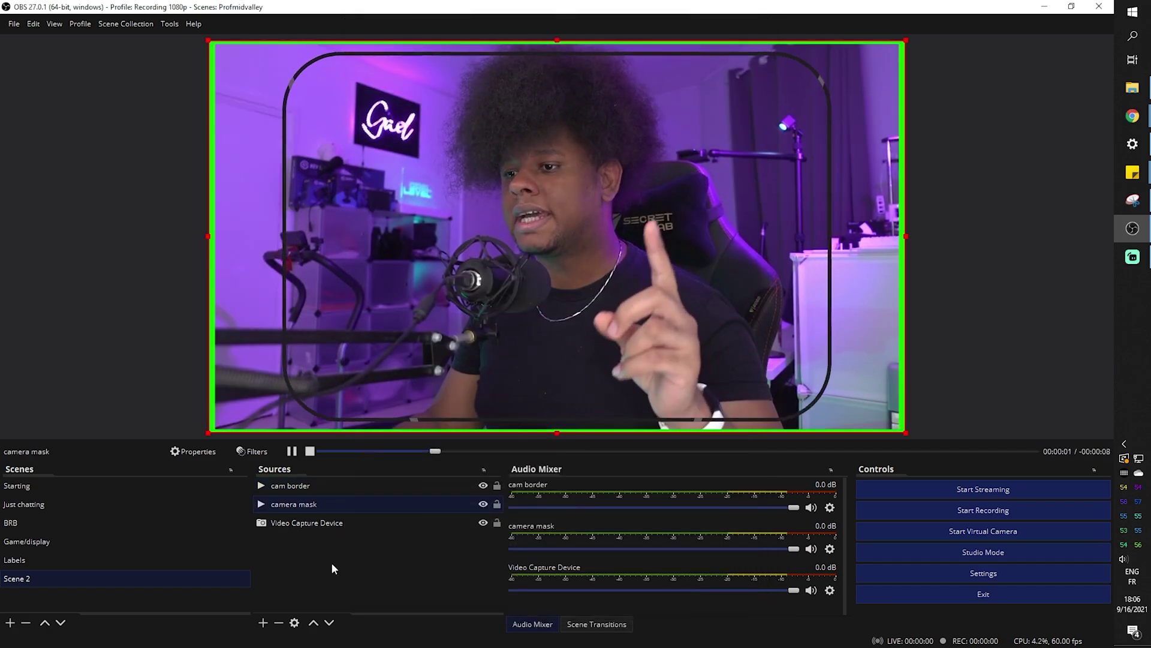
{"action": "left_click", "coordinate": [57, 558]}
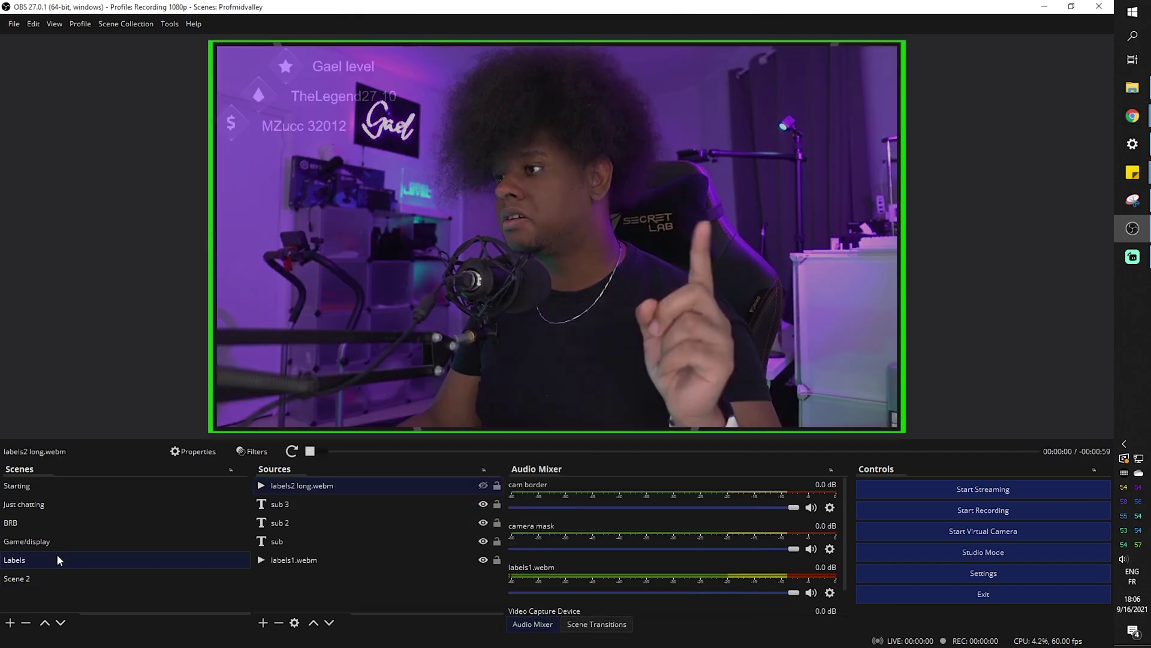
{"action": "left_click", "coordinate": [61, 578]}
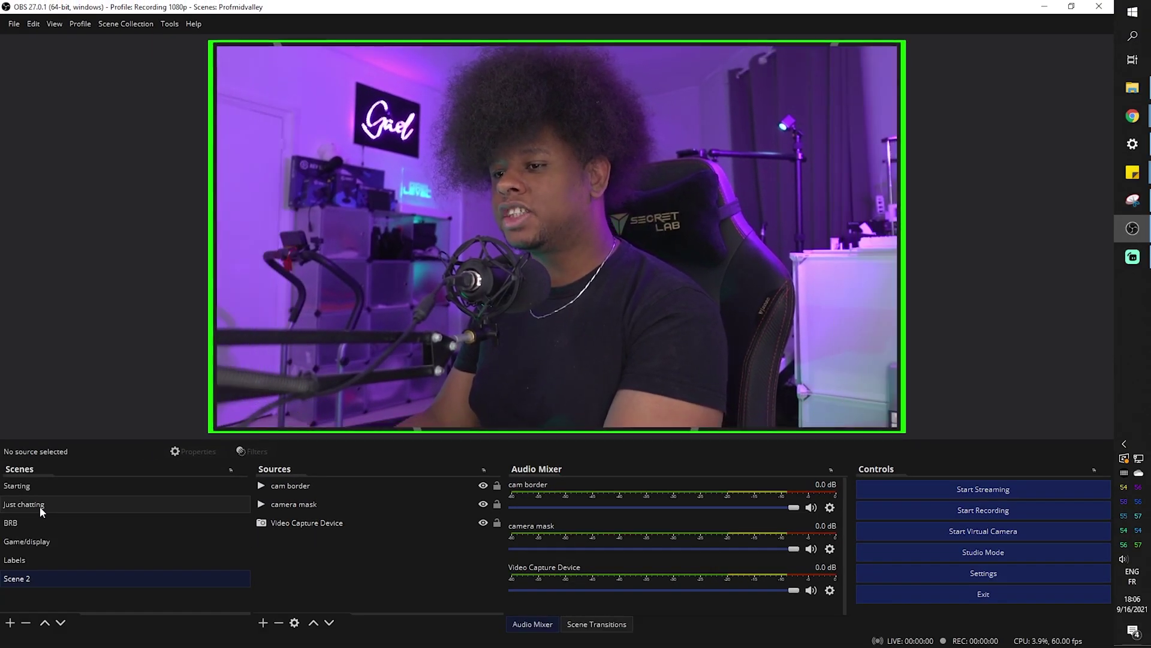
- Rename Scene 2 to Cam
{"action": "left_click", "coordinate": [39, 541]}
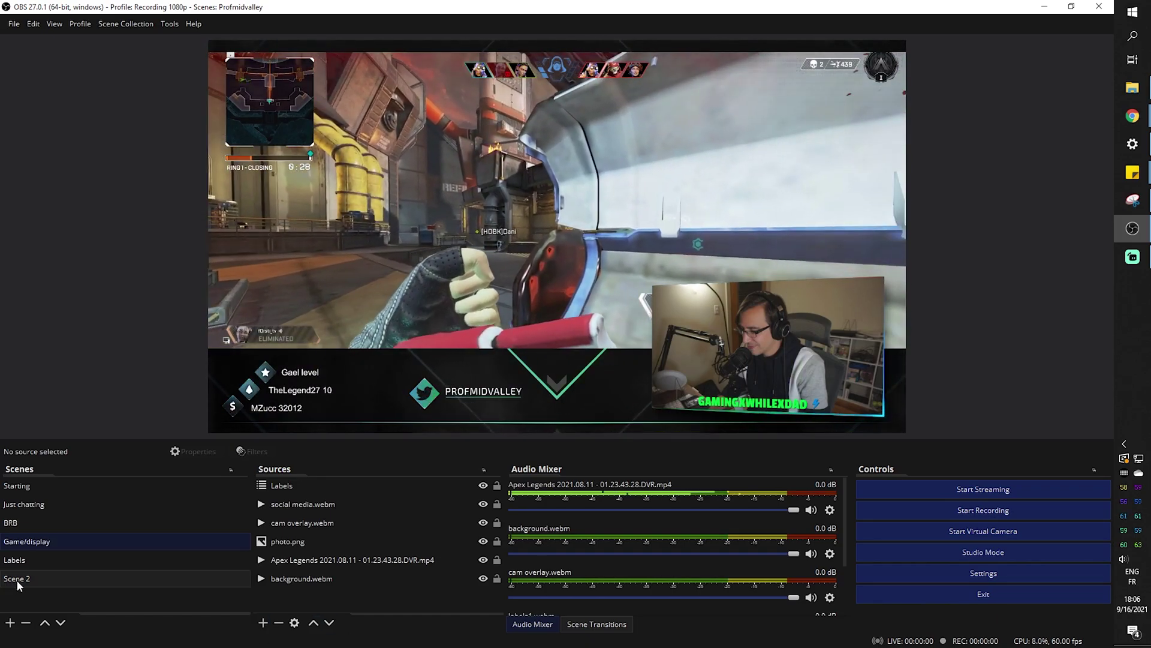
{"action": "left_click", "coordinate": [25, 580]}
{"action": "right_click", "coordinate": [25, 580]}
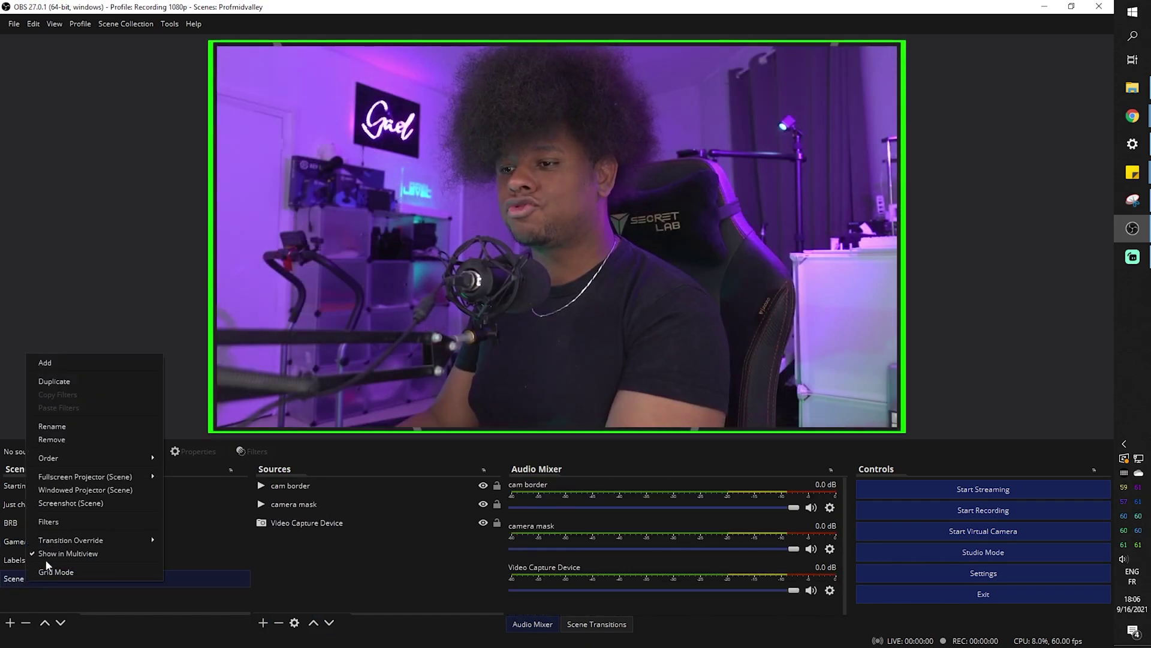
{"action": "left_click", "coordinate": [52, 426]}
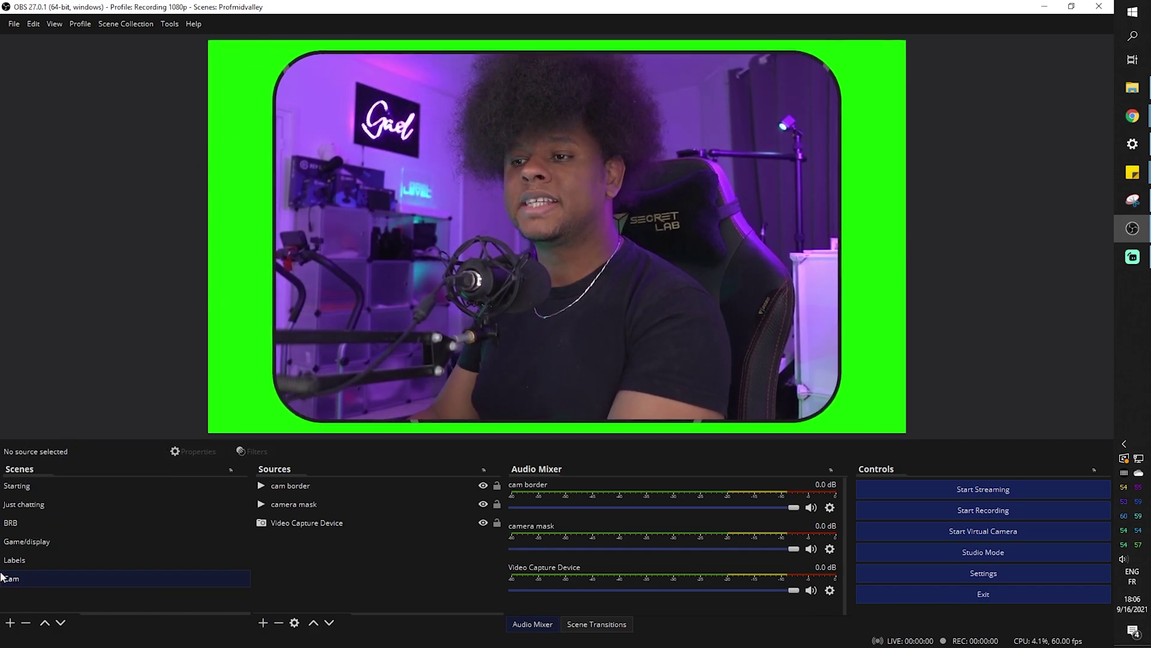
- Add the existing Cam scene as a source inside Game/display
{"action": "left_click", "coordinate": [42, 542]}
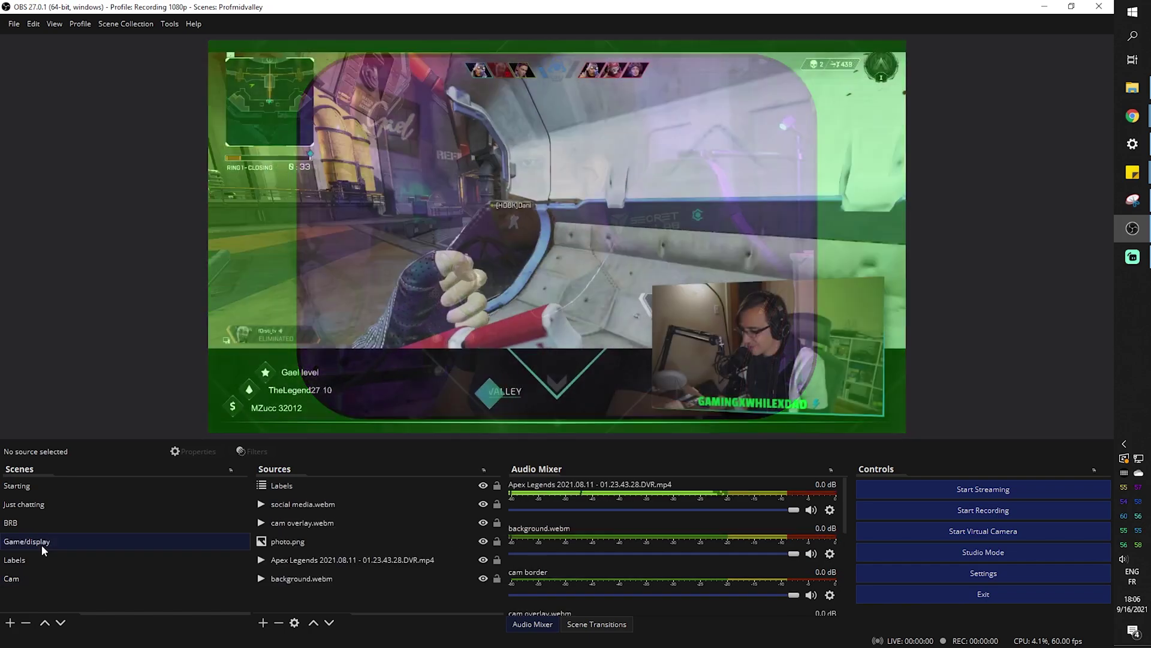
{"action": "left_click", "coordinate": [263, 623]}
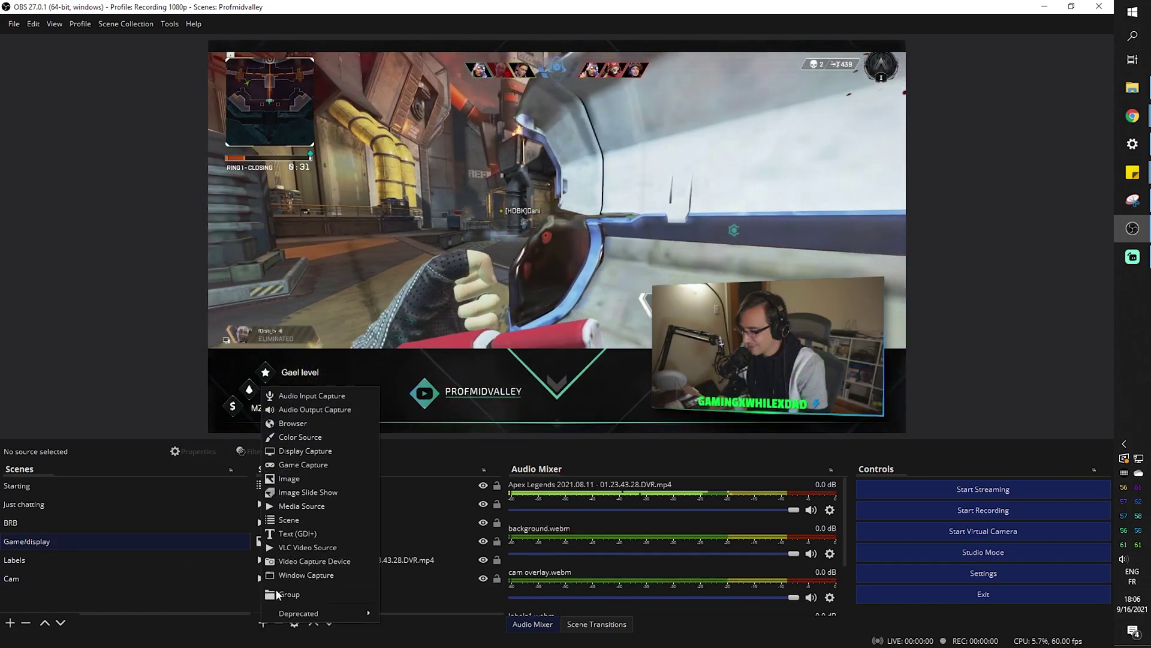
{"action": "left_click", "coordinate": [289, 521]}
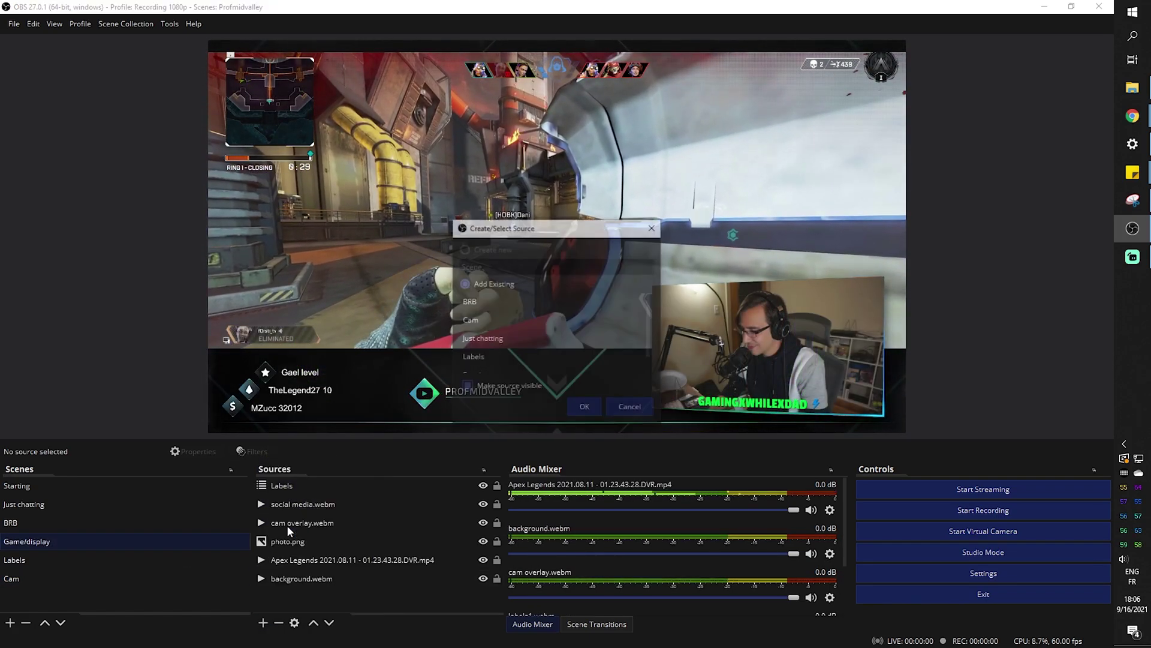
{"action": "left_click", "coordinate": [487, 323]}
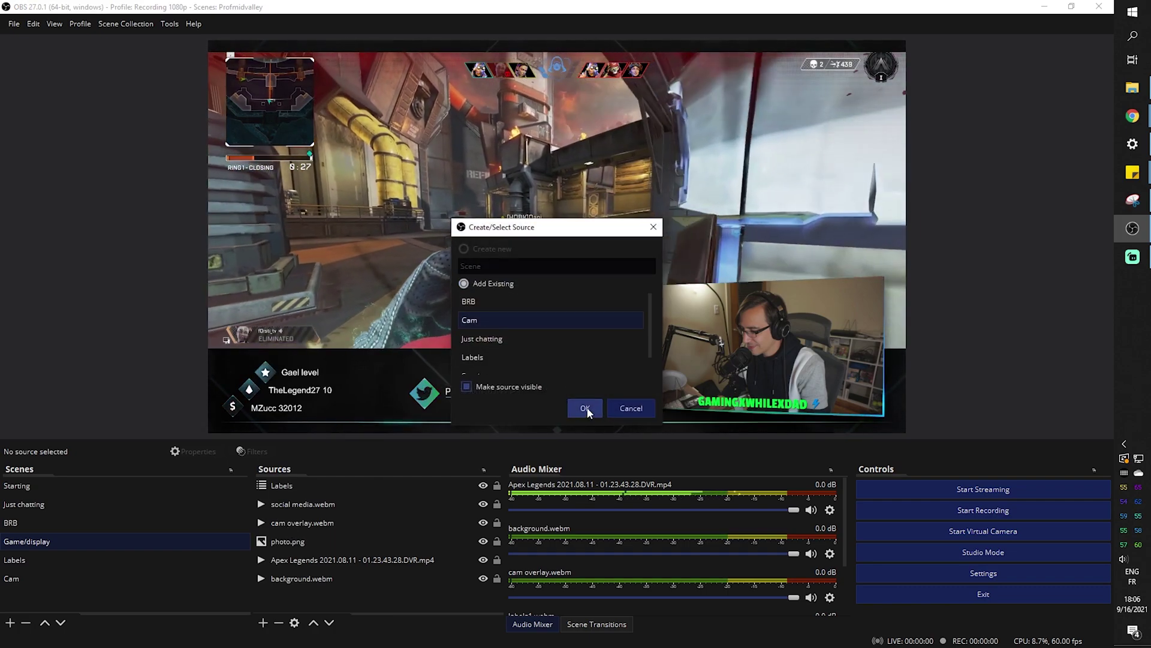
{"action": "left_click", "coordinate": [585, 408]}
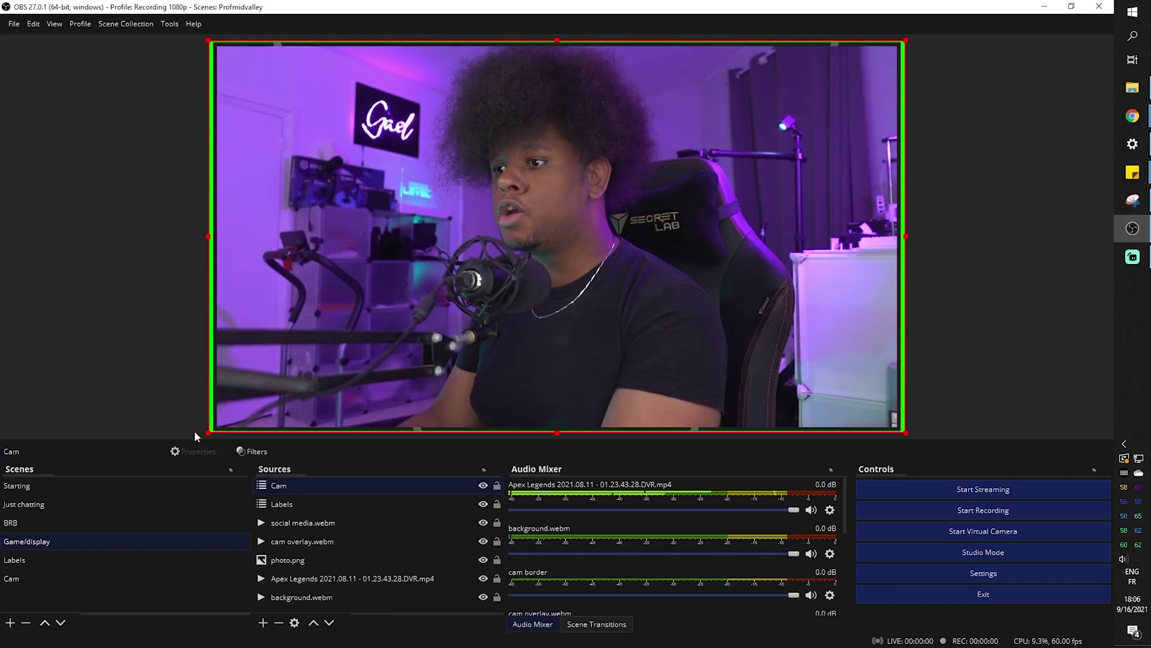
- Shrink the Cam overlay and fit it into the bottom-right corner over the gameplay
{"action": "left_click_drag", "start_coordinate": [207, 433], "coordinate": [588, 221]}
{"action": "left_click_drag", "start_coordinate": [676, 183], "coordinate": [614, 246]}
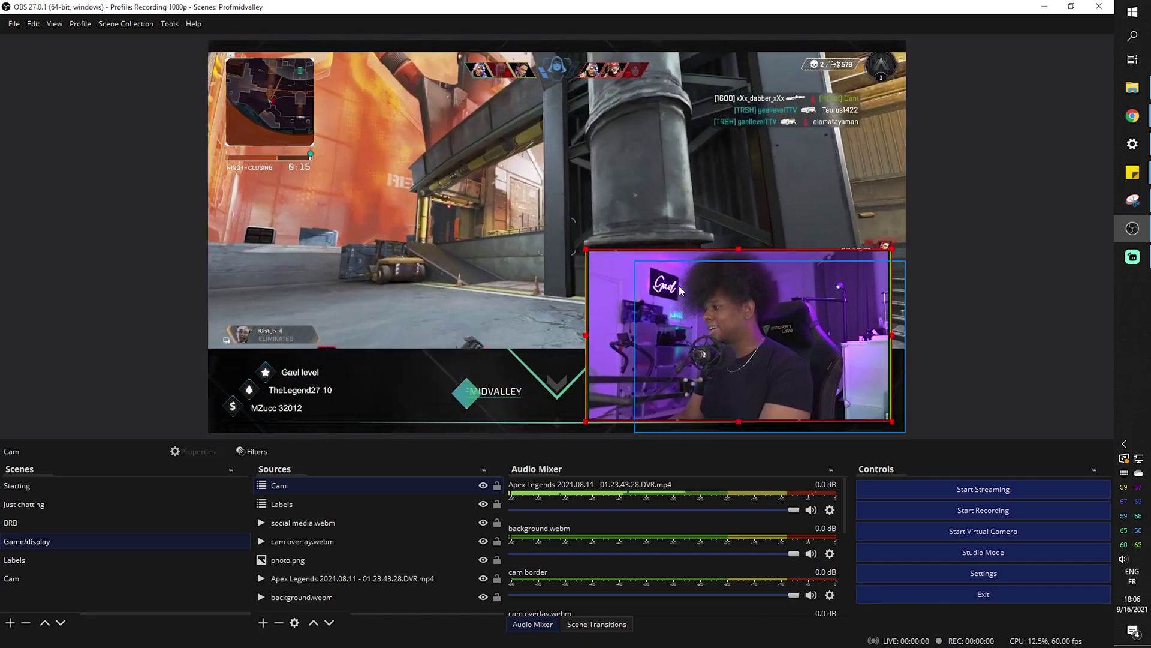
{"action": "left_click_drag", "start_coordinate": [680, 281], "coordinate": [688, 295]}
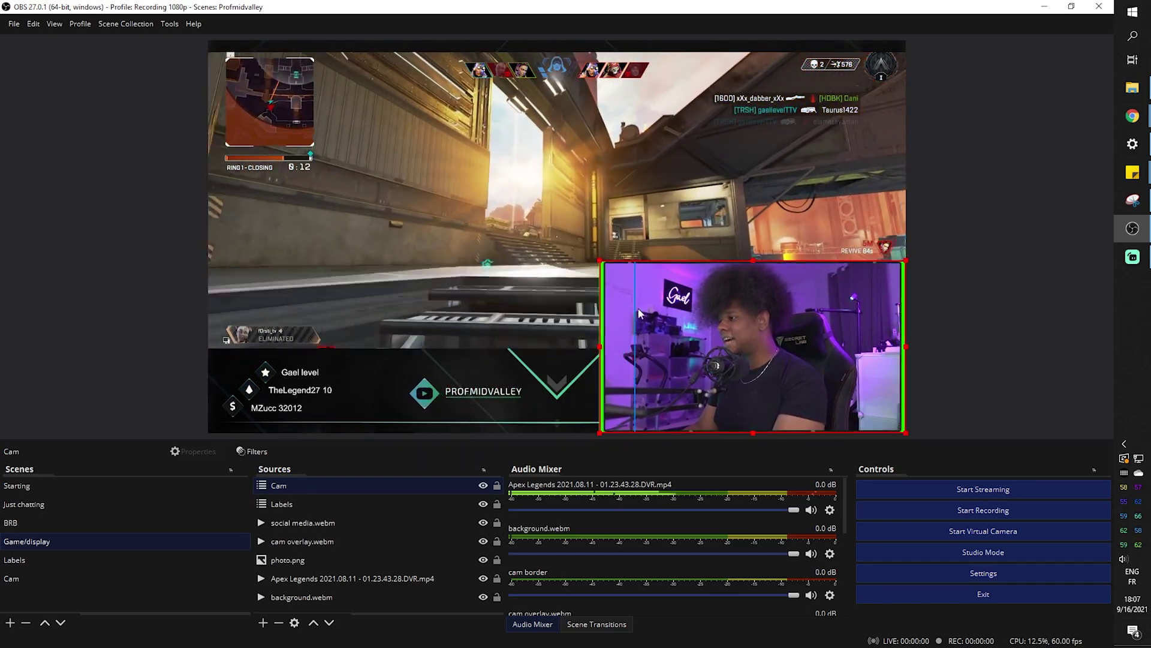
{"action": "left_click", "coordinate": [122, 290]}
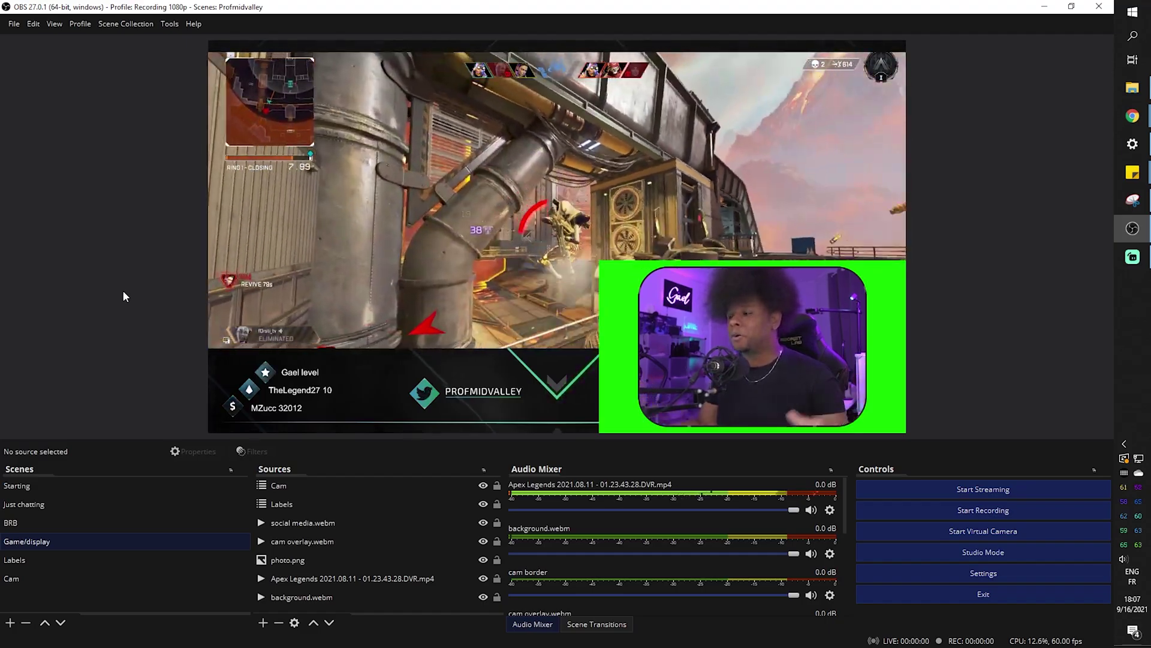
{"action": "left_click", "coordinate": [308, 484]}
- Apply a Chroma Key filter with default settings to the nested Cam source
{"action": "right_click", "coordinate": [308, 483]}
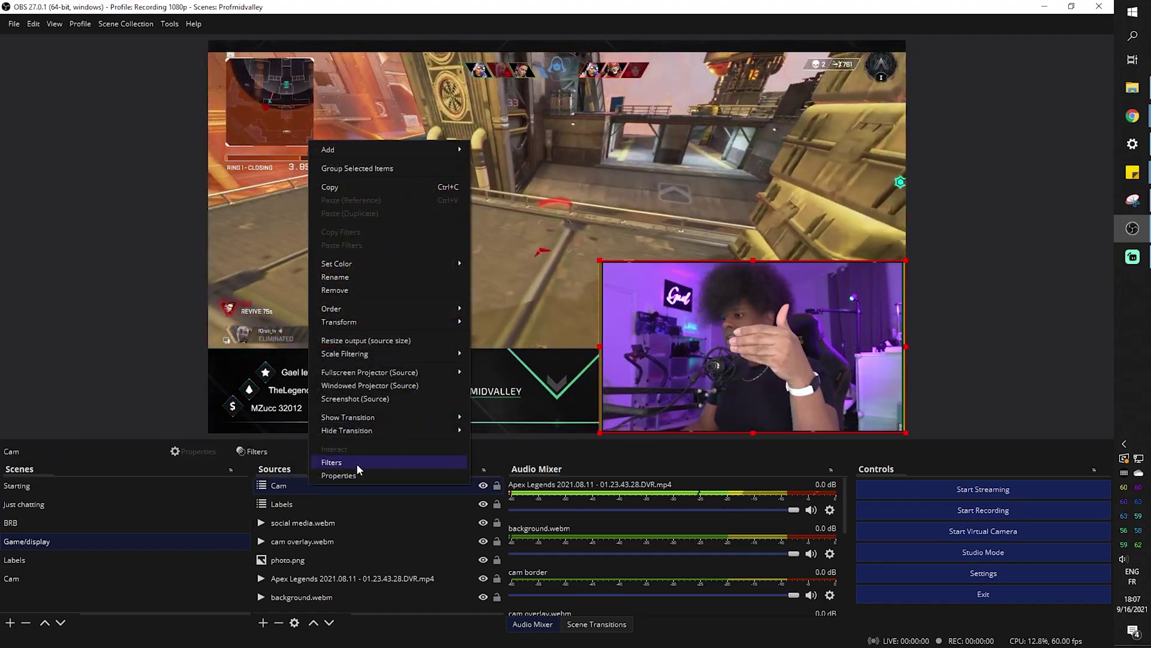
{"action": "left_click", "coordinate": [356, 462]}
{"action": "left_click", "coordinate": [310, 535]}
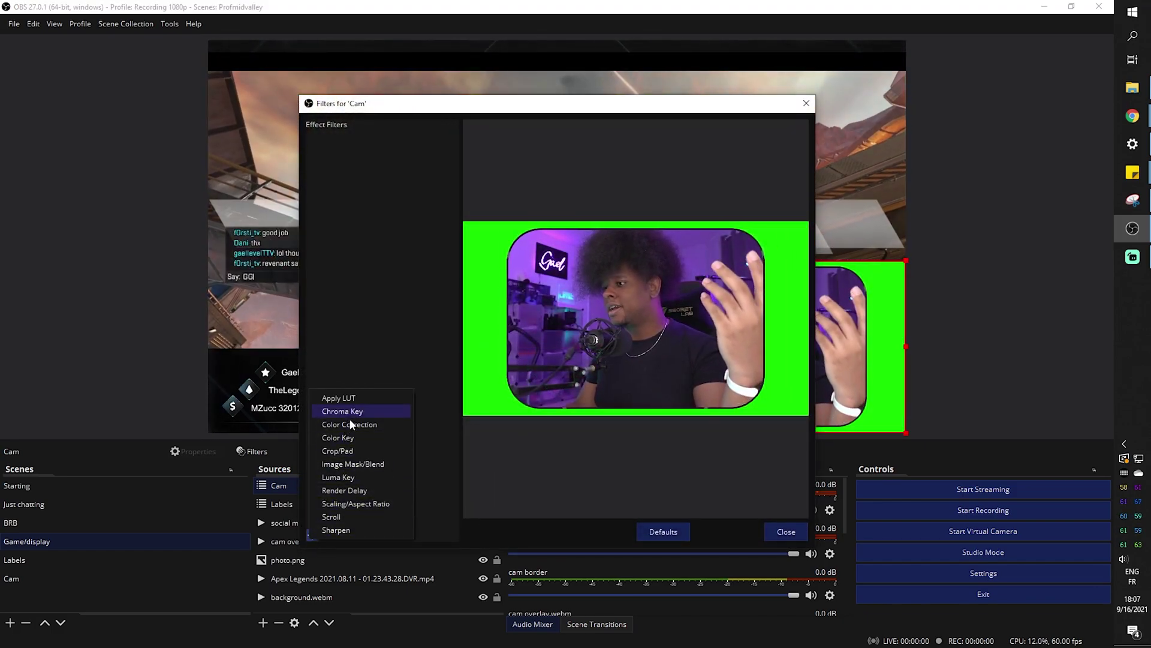
{"action": "left_click", "coordinate": [357, 413]}
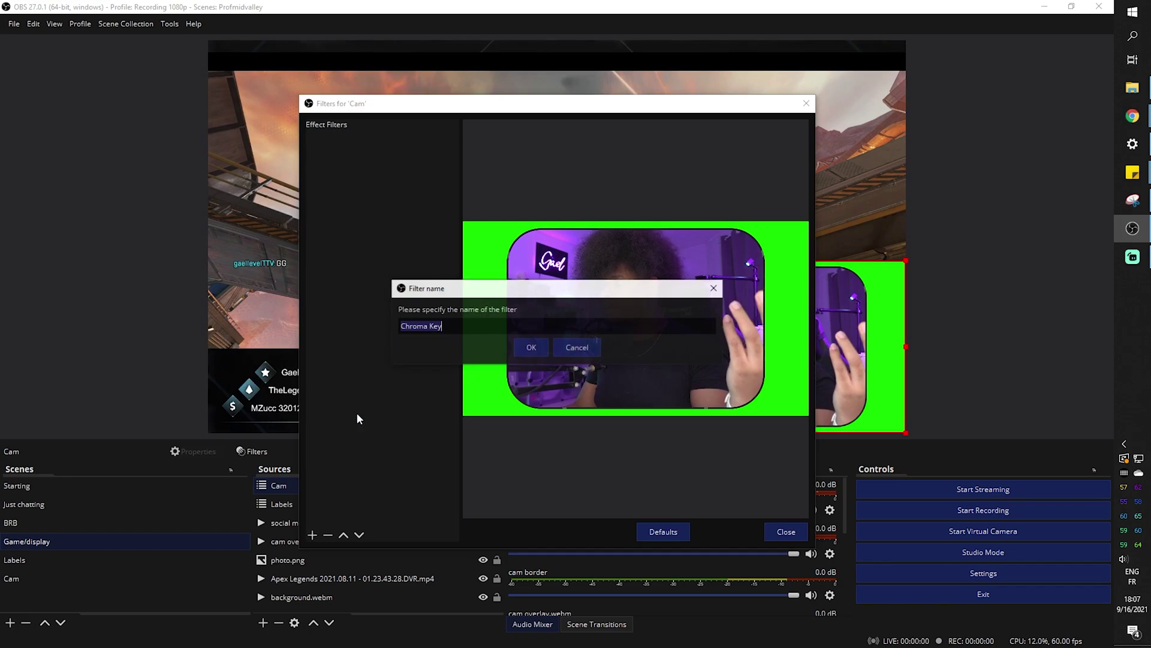
{"action": "left_click", "coordinate": [525, 346]}
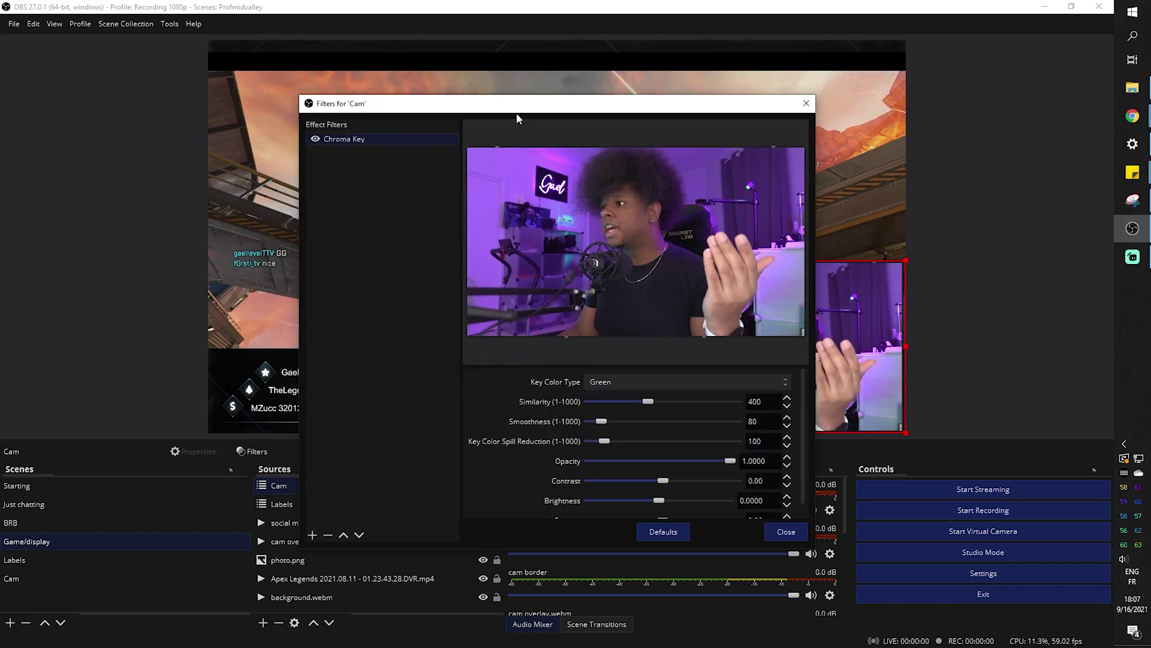
{"action": "left_click_drag", "start_coordinate": [522, 108], "coordinate": [135, 15]}
{"action": "left_click", "coordinate": [398, 438]}
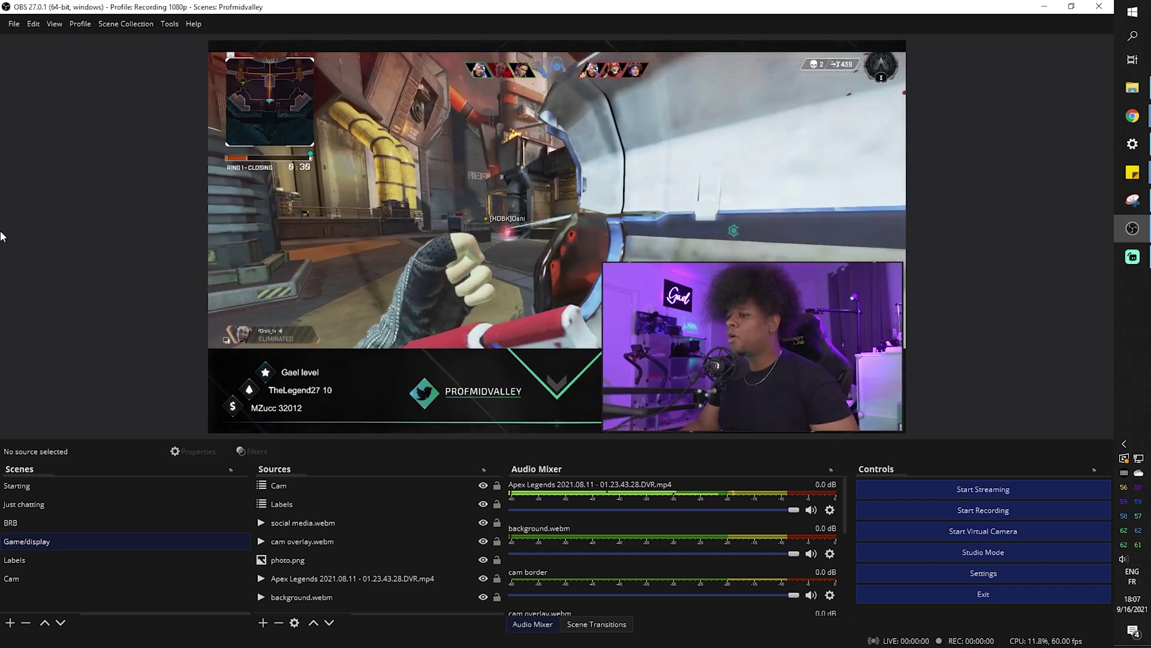
- Delete the cam border source from the Cam scene
{"action": "left_click", "coordinate": [24, 578]}
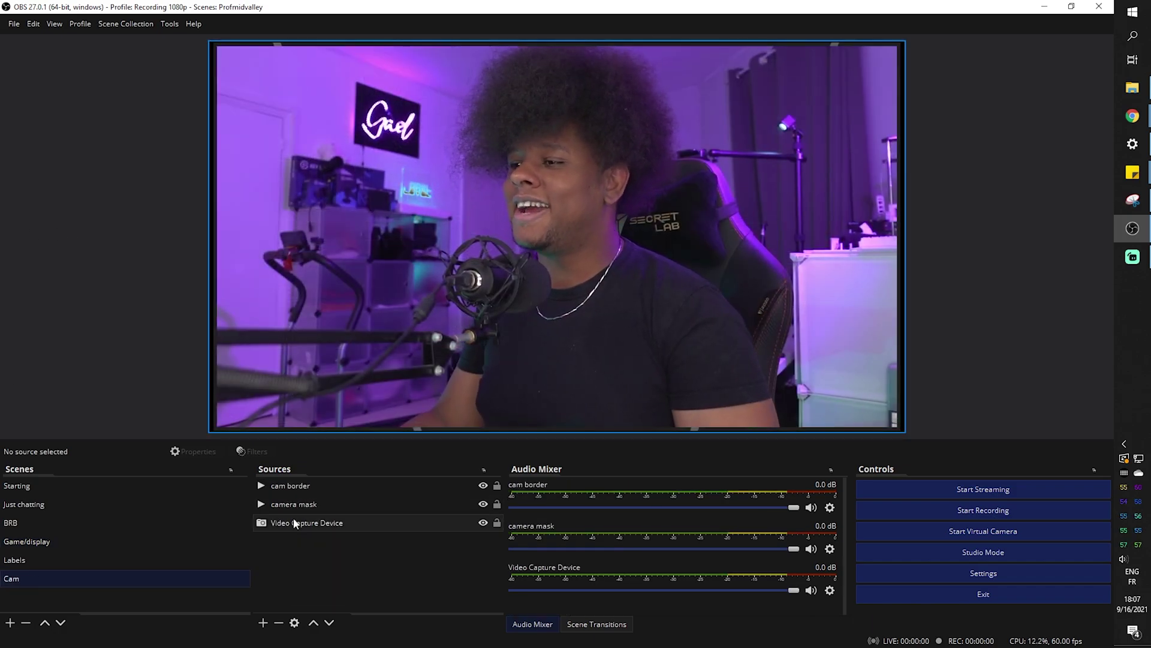
{"action": "left_click", "coordinate": [296, 505]}
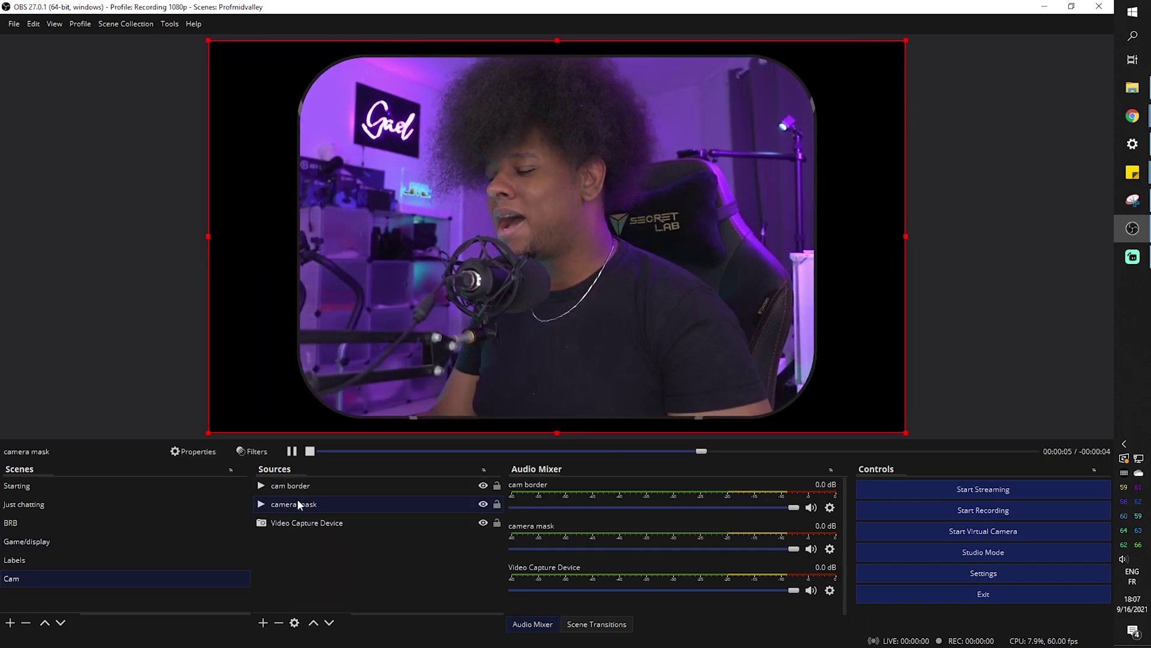
{"action": "left_click", "coordinate": [297, 487]}
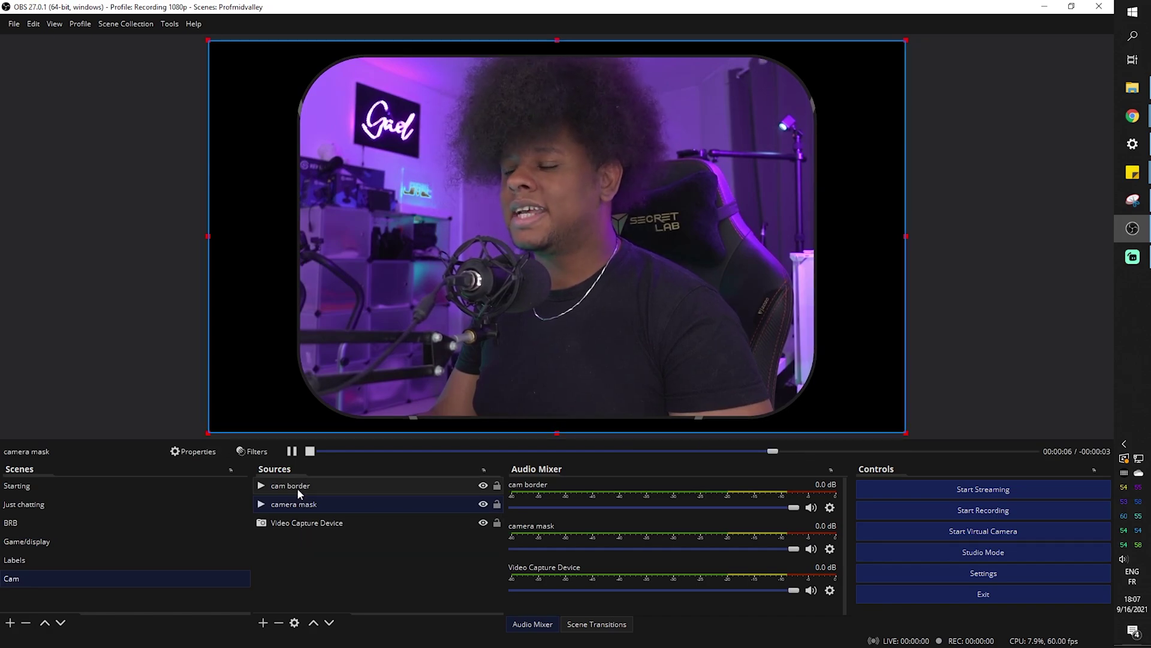
{"action": "left_click", "coordinate": [278, 623]}
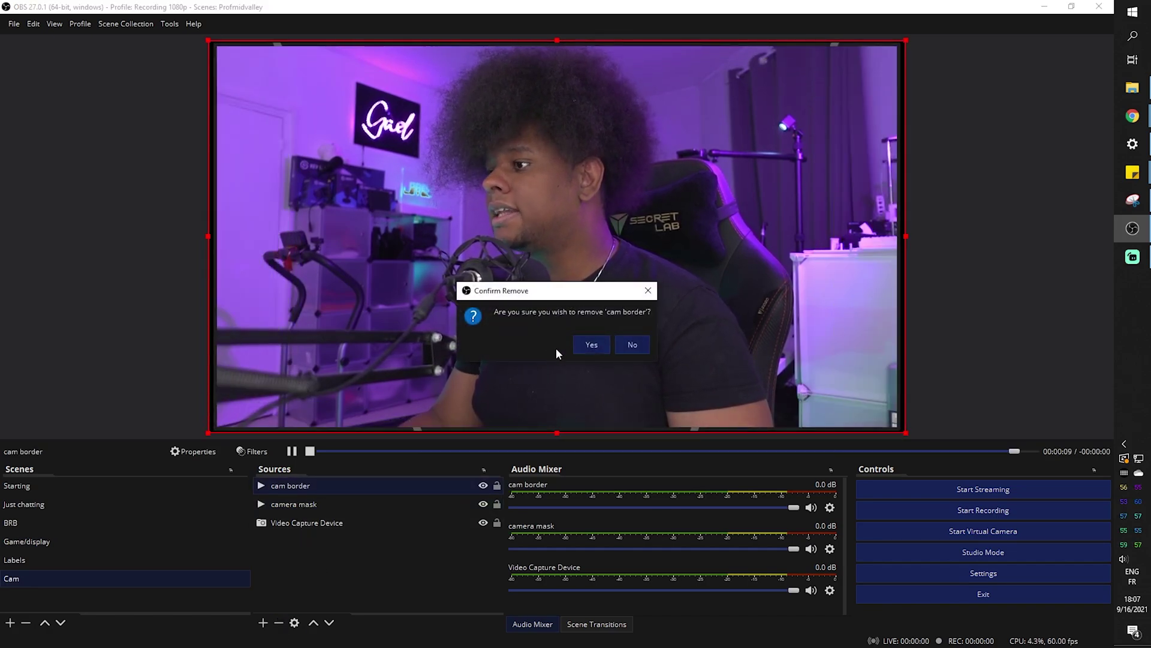
{"action": "left_click", "coordinate": [591, 344]}
- Change the camera mask's video file to Blob_mask.mov
{"action": "double_click", "coordinate": [311, 485]}
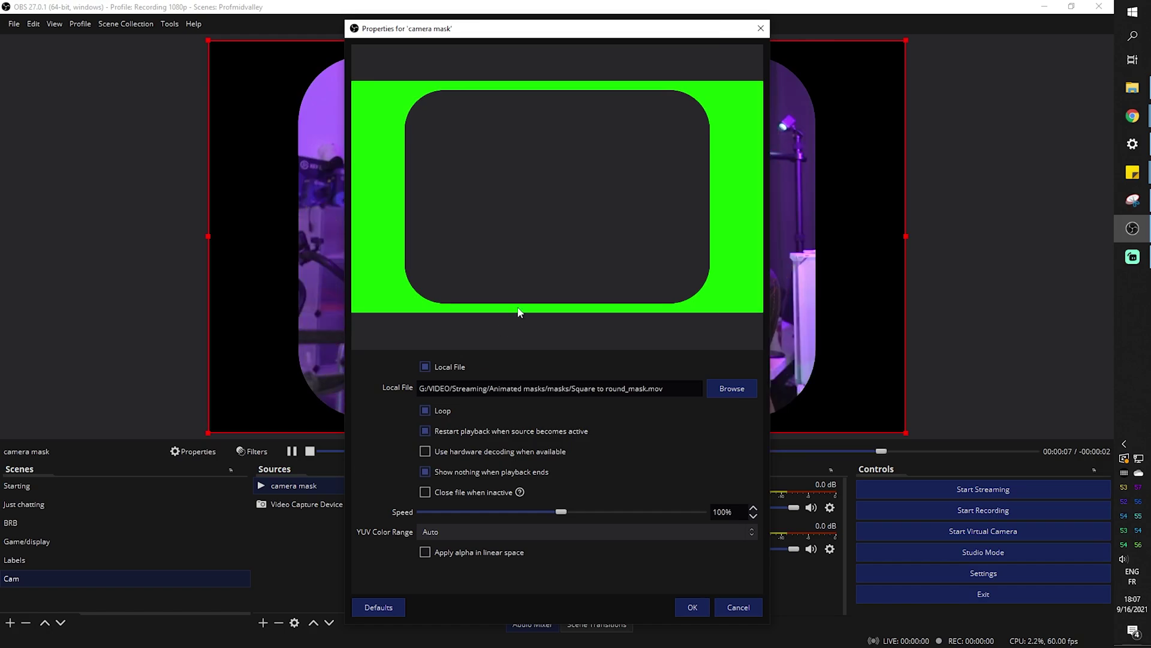
{"action": "left_click", "coordinate": [732, 389]}
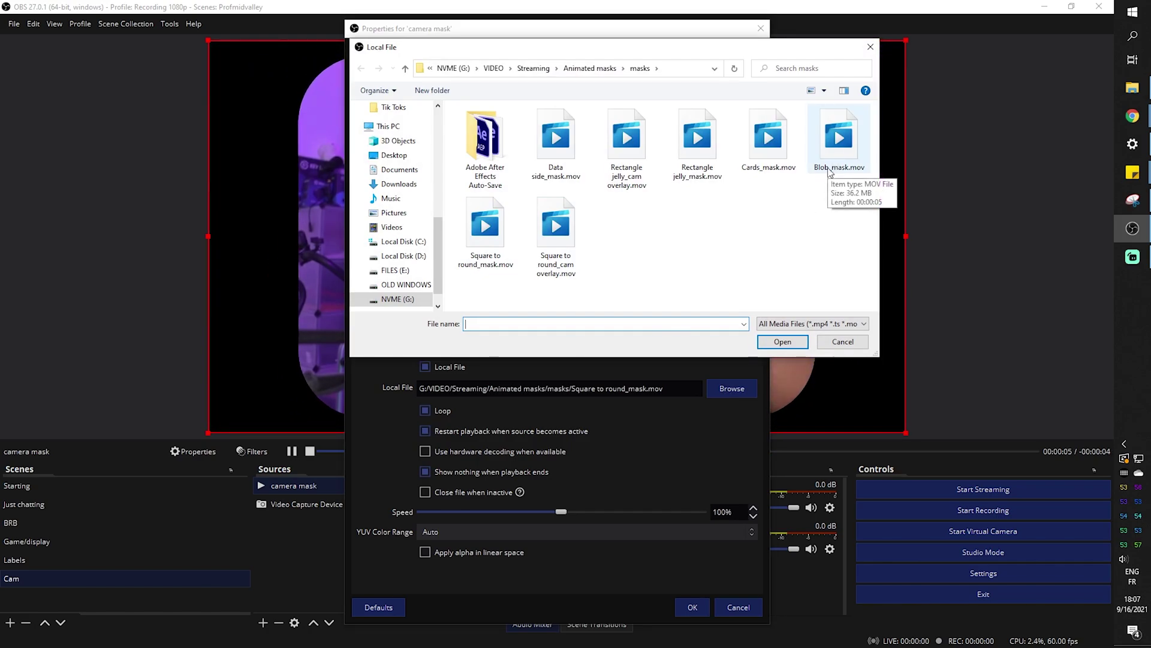
{"action": "left_click", "coordinate": [775, 343]}
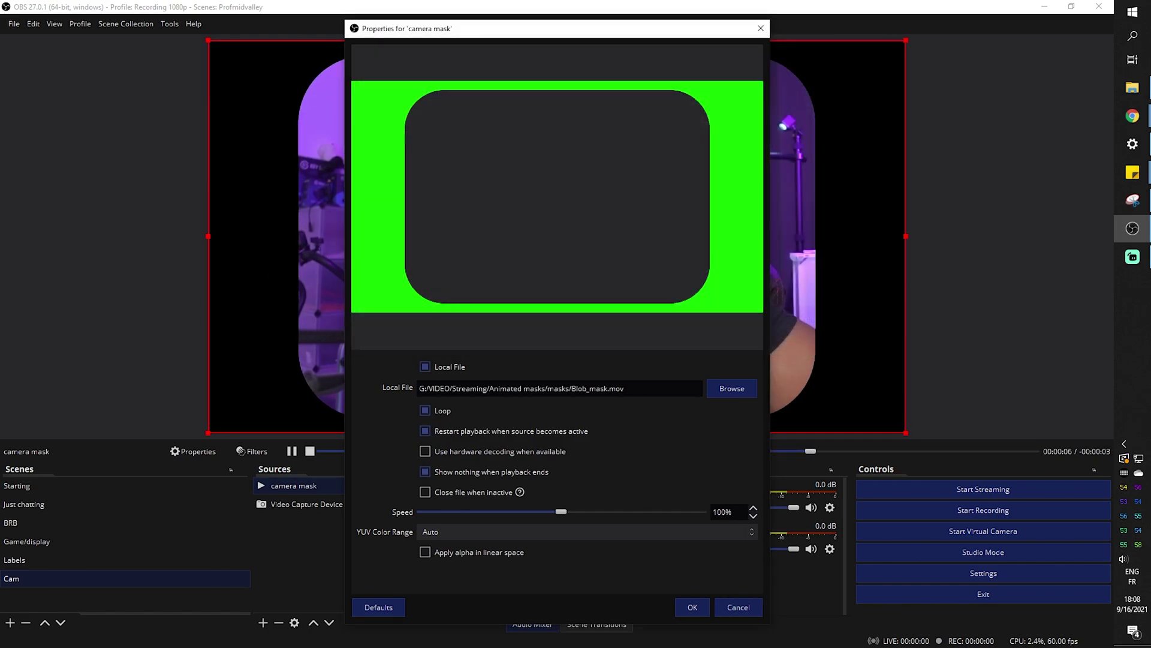
{"action": "left_click", "coordinate": [690, 607]}
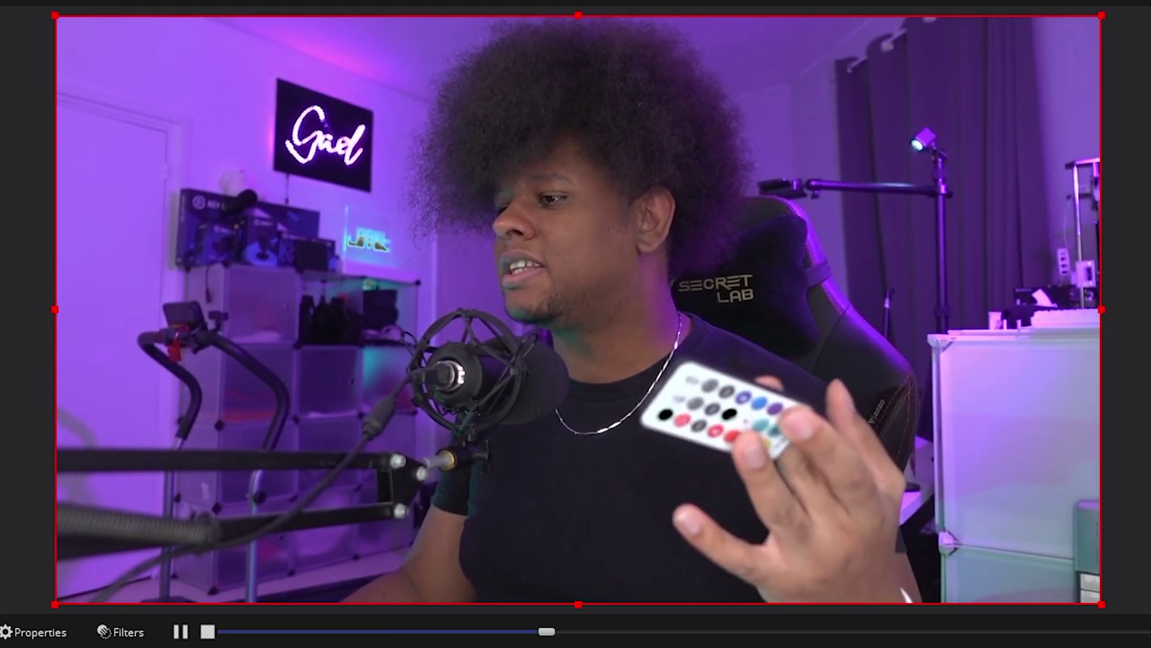
- Pause the camera mask so its green blob shapes freeze over the webcam
{"action": "left_click", "coordinate": [36, 528]}
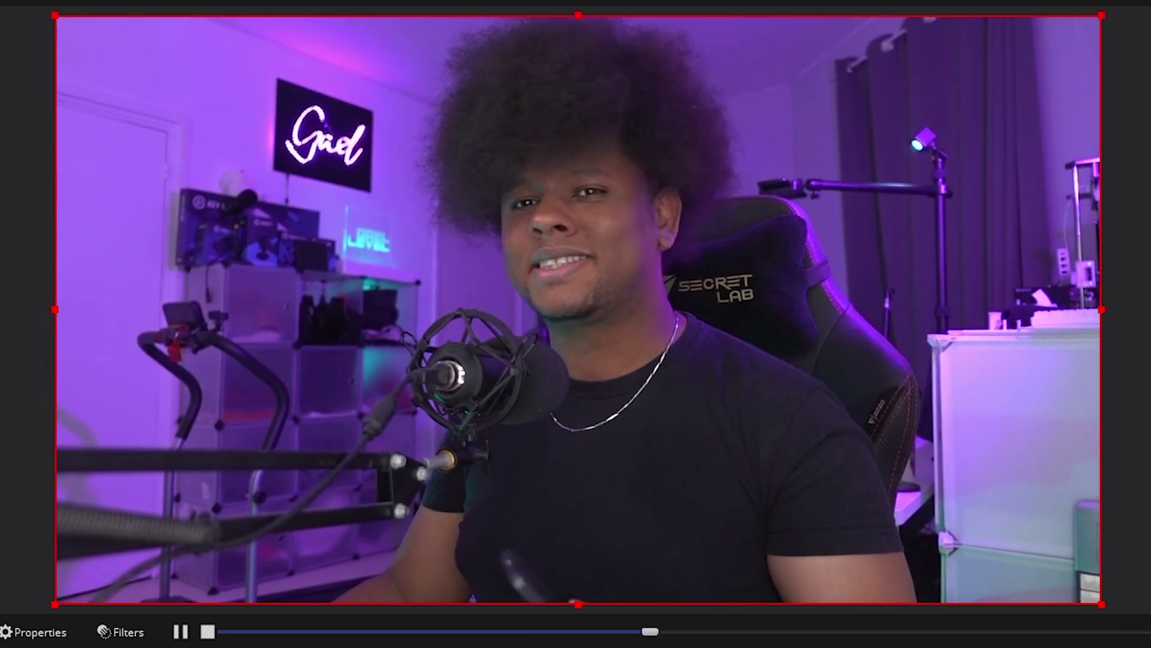
{"action": "left_click", "coordinate": [180, 632]}
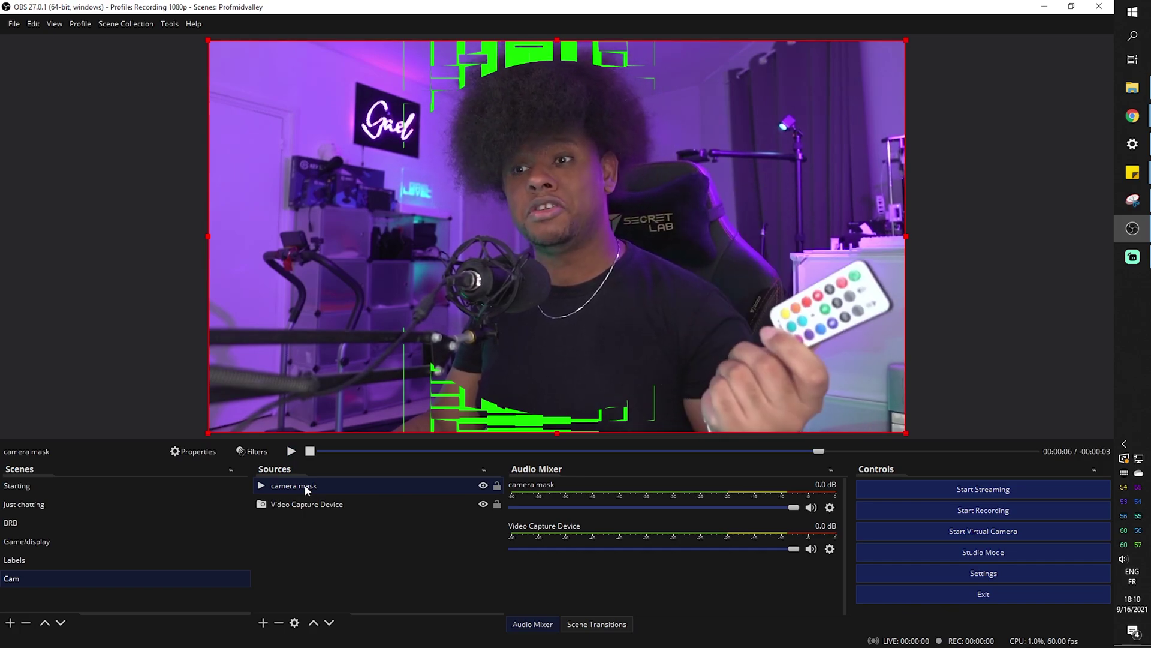
- Give the camera mask a Color Correction filter with Hue Shift -109.06
{"action": "right_click", "coordinate": [305, 487]}
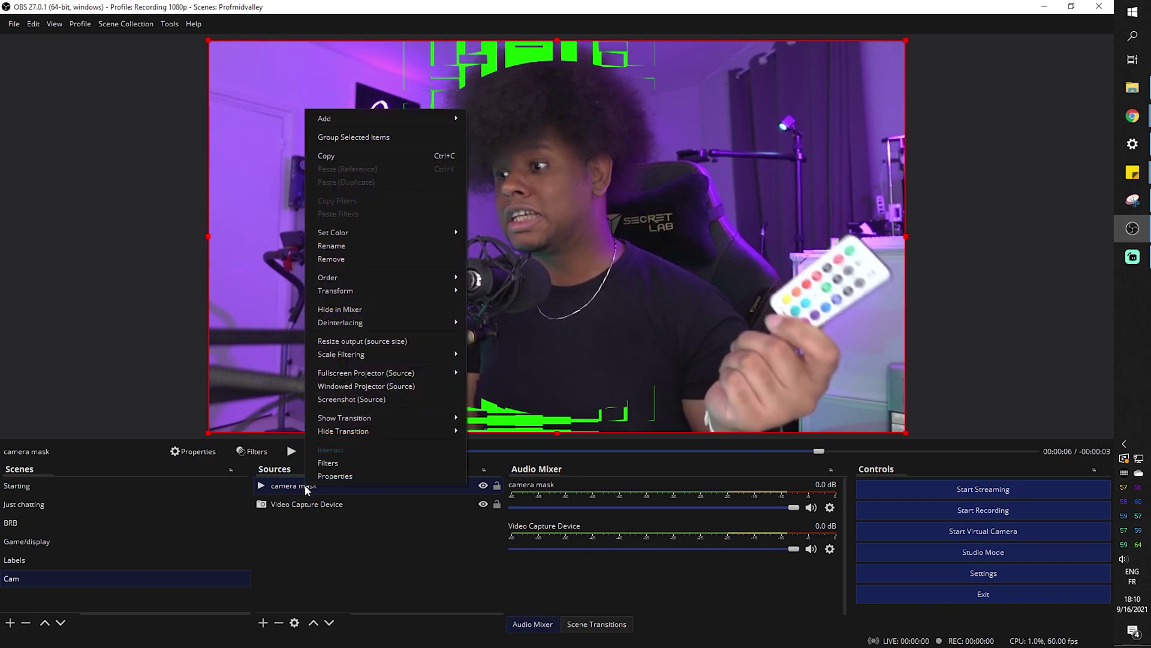
{"action": "left_click", "coordinate": [329, 463]}
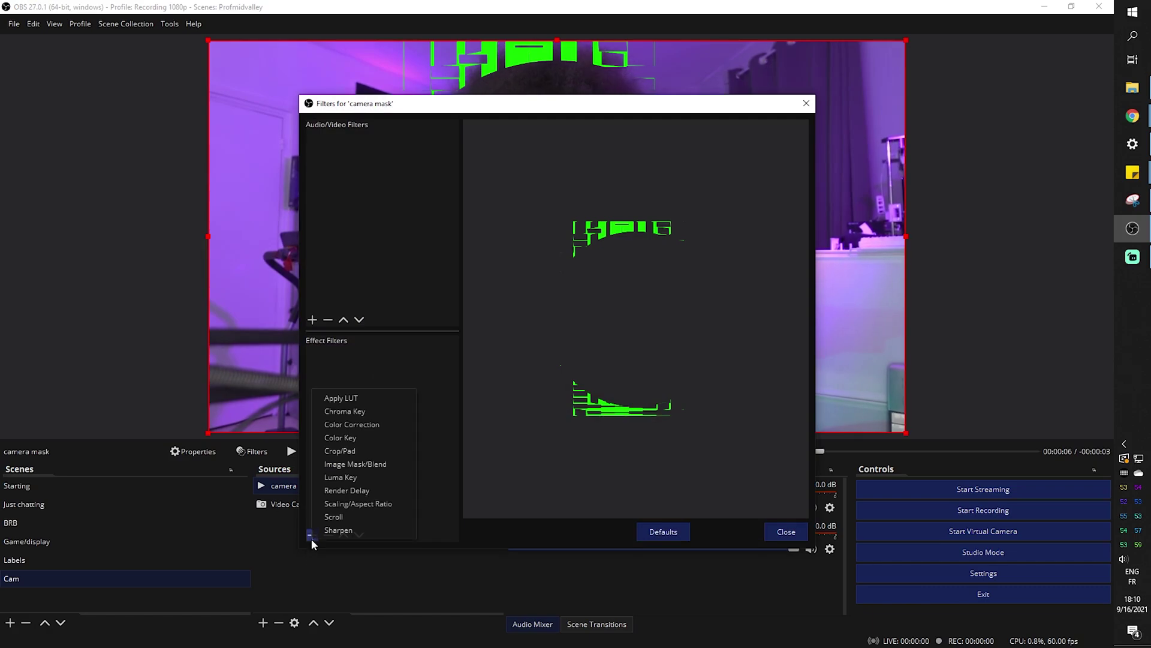
{"action": "left_click", "coordinate": [351, 424]}
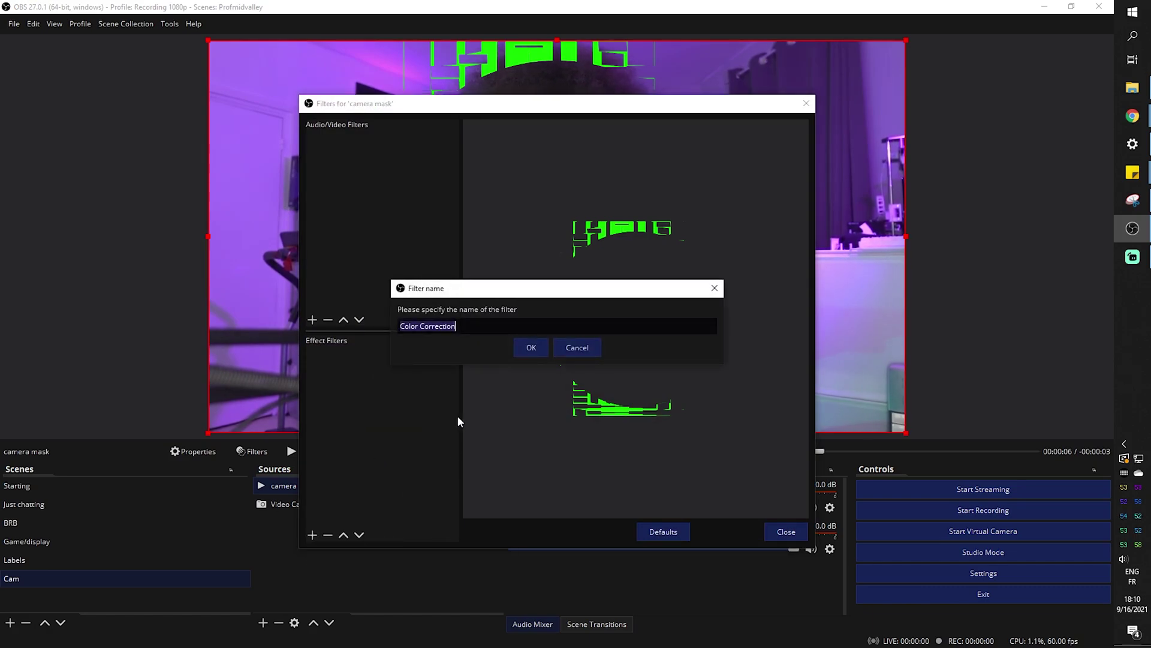
{"action": "left_click", "coordinate": [530, 349]}
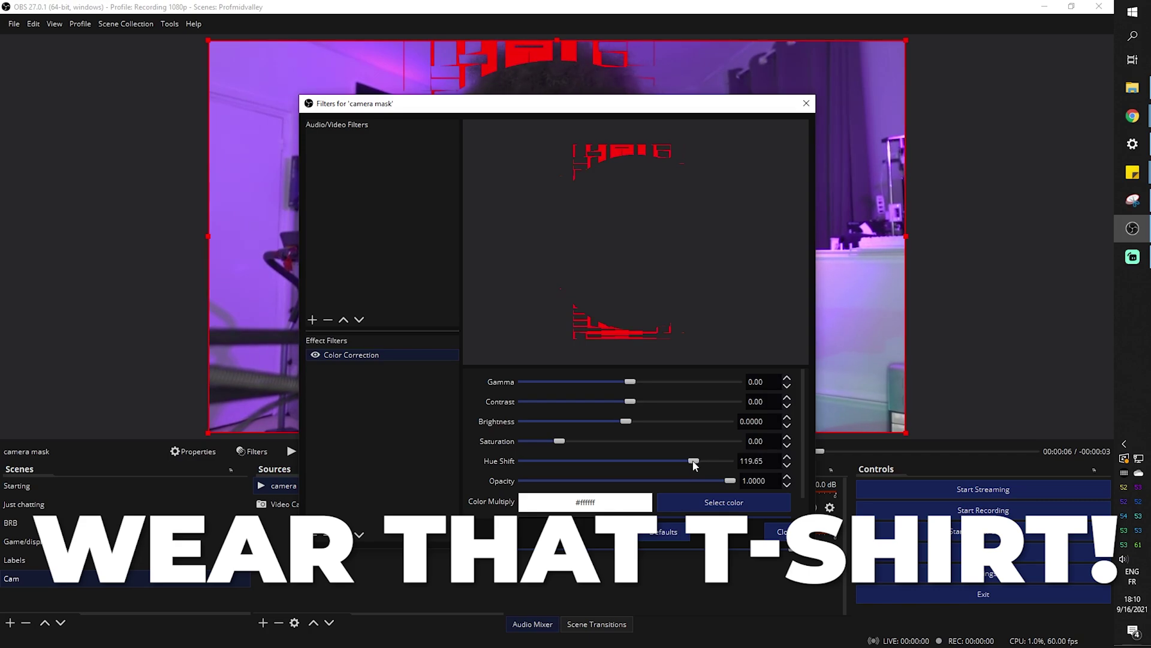
{"action": "left_click_drag", "start_coordinate": [693, 463], "coordinate": [551, 459]}
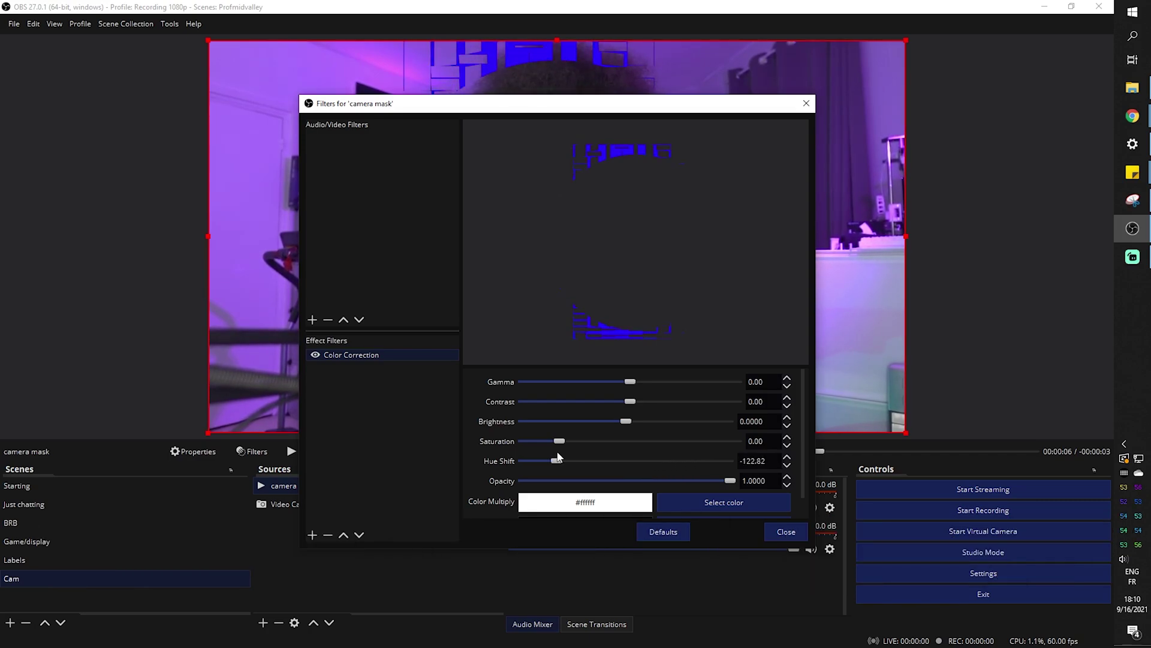
{"action": "left_click_drag", "start_coordinate": [499, 110], "coordinate": [107, 56]}
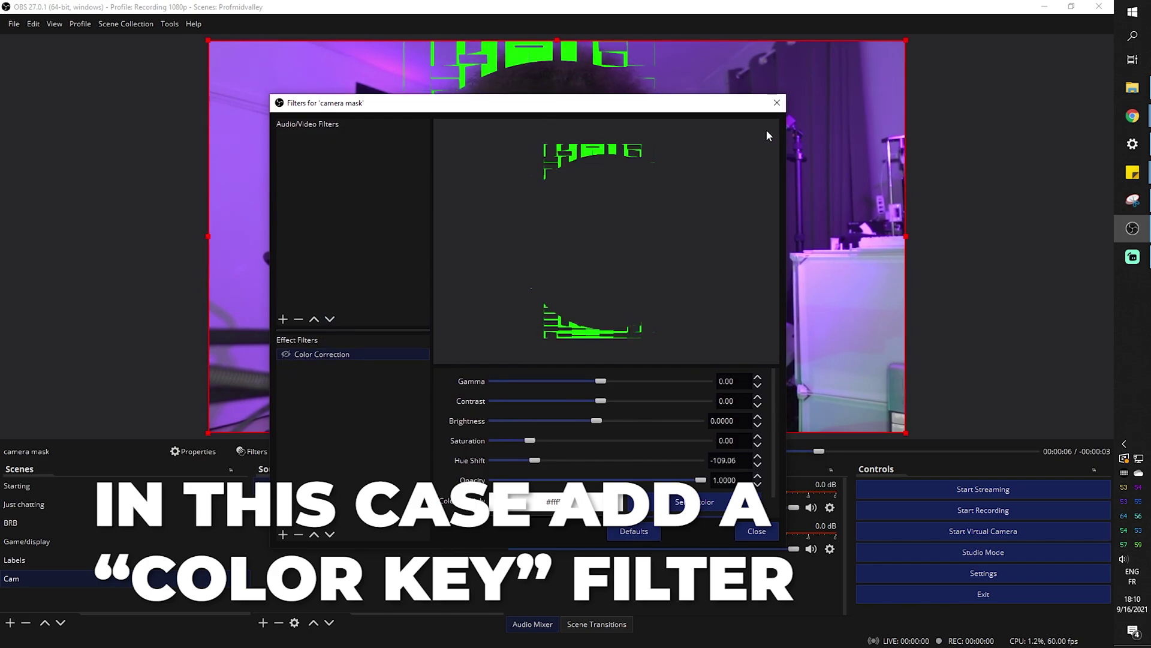
{"action": "left_click", "coordinate": [777, 104]}
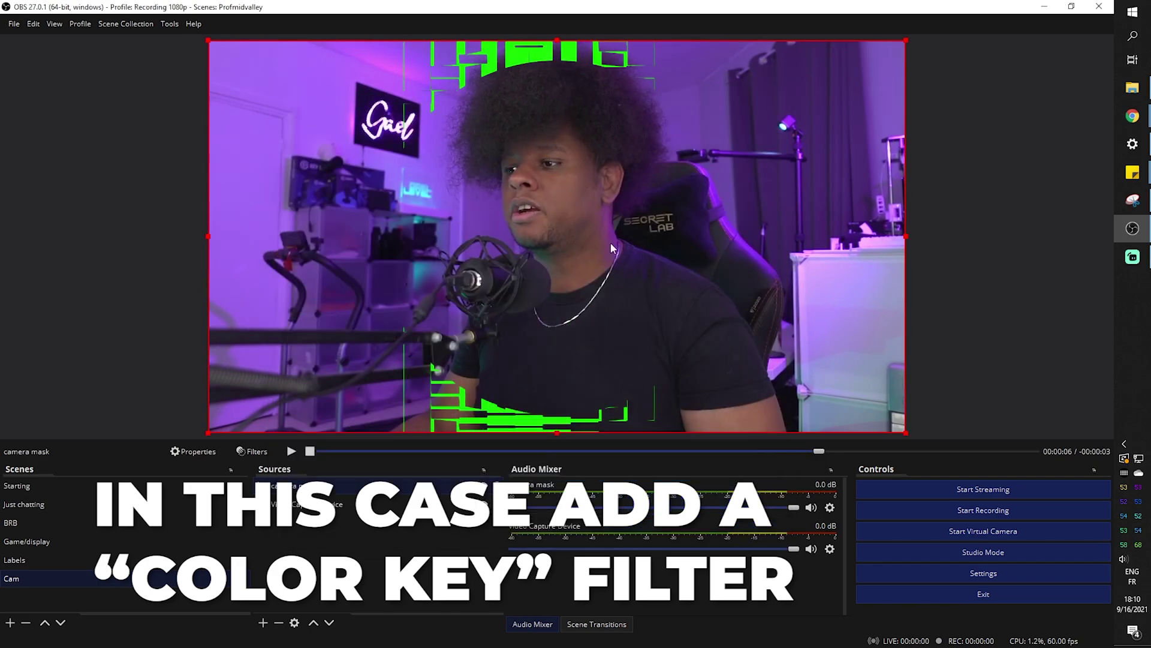
- Load Rectangle jelly_mask.mov as the camera mask, framing the webcam in a rounded rectangle
{"action": "right_click", "coordinate": [26, 581]}
{"action": "left_click", "coordinate": [52, 523]}
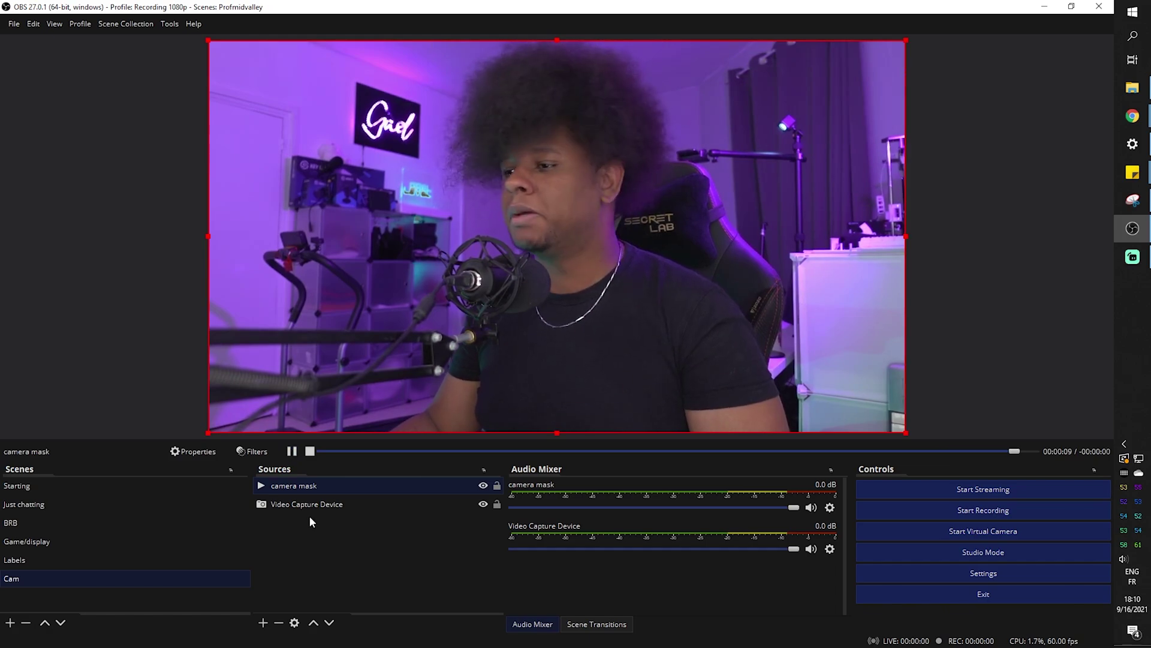
{"action": "double_click", "coordinate": [317, 487]}
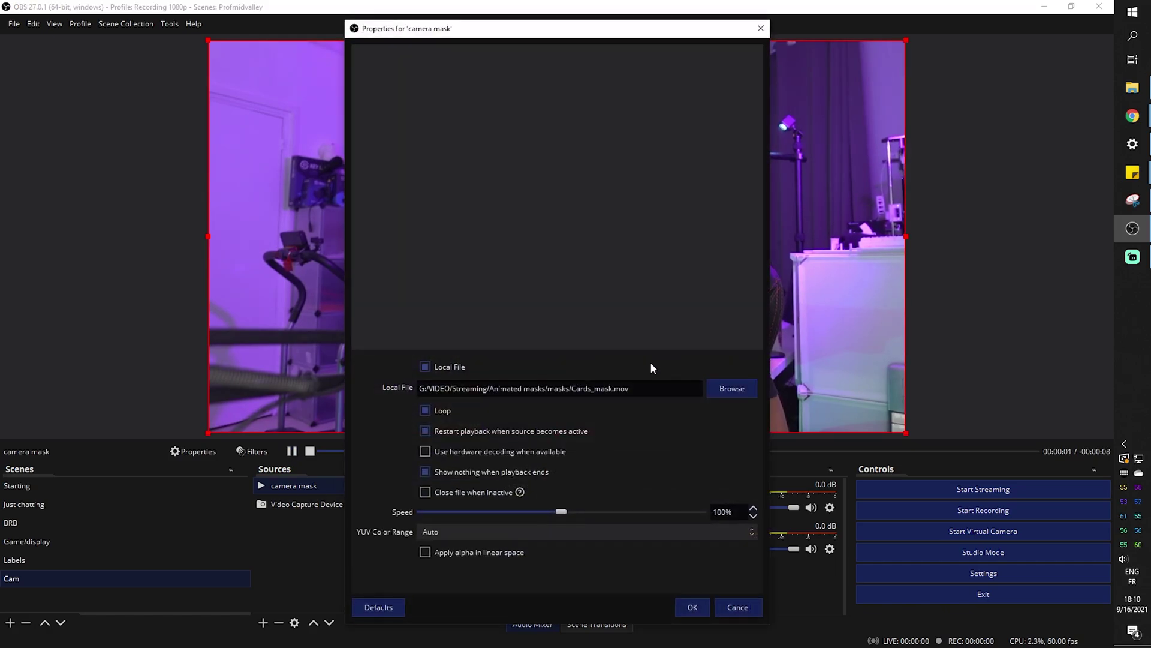
{"action": "left_click", "coordinate": [733, 384]}
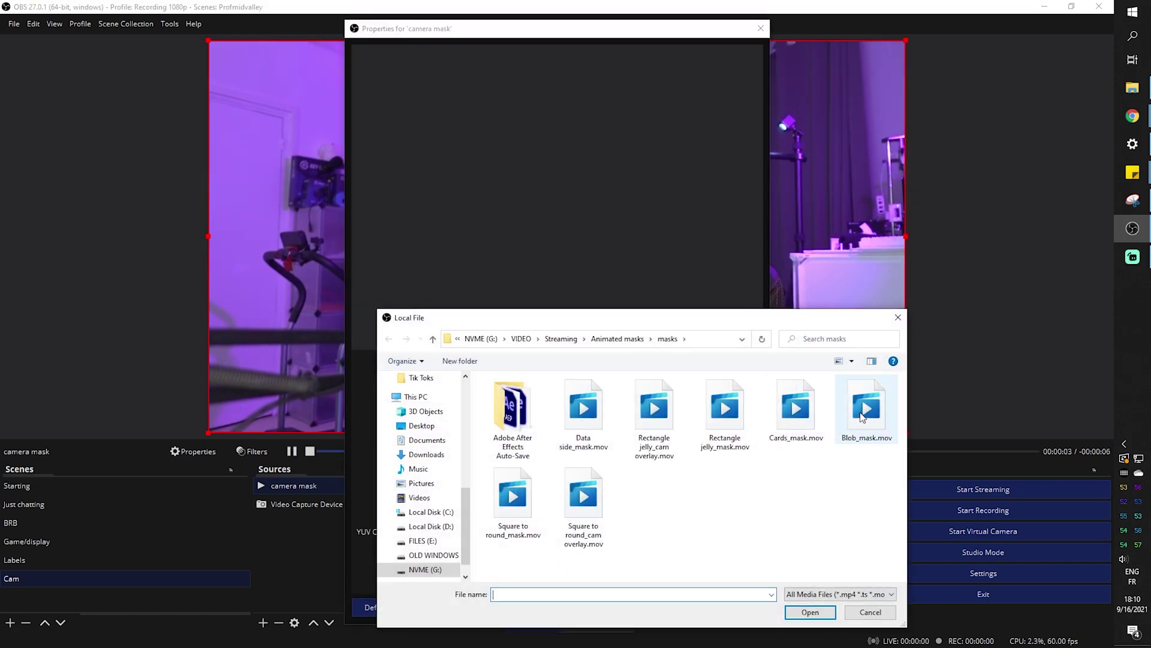
{"action": "double_click", "coordinate": [726, 411]}
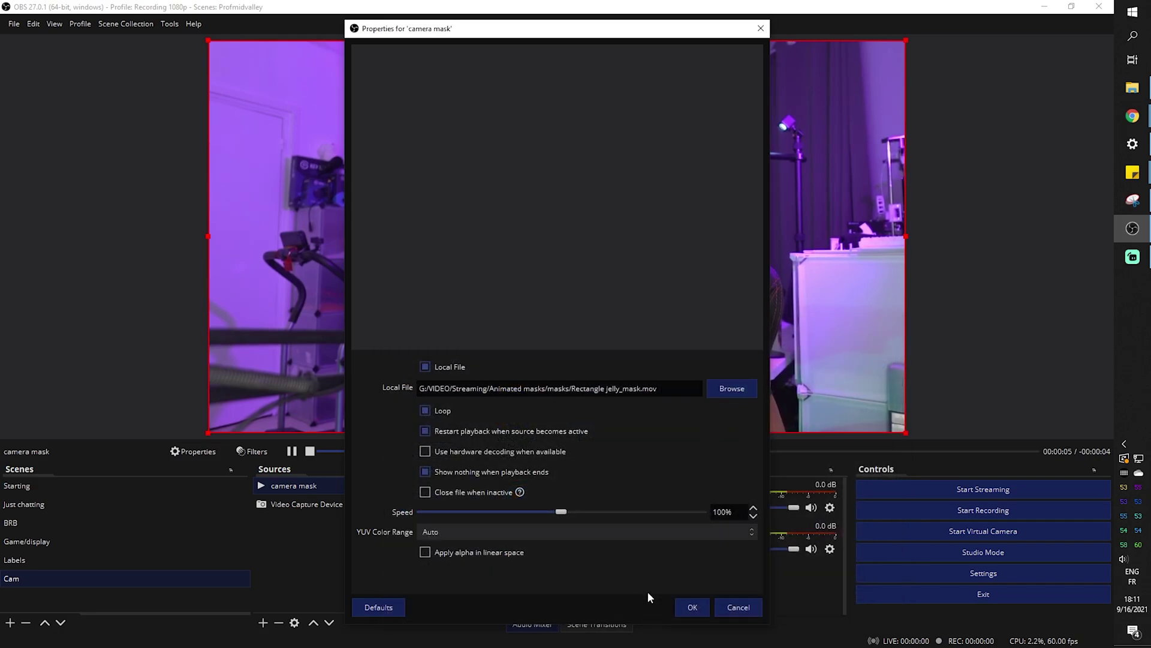
{"action": "left_click", "coordinate": [689, 606]}
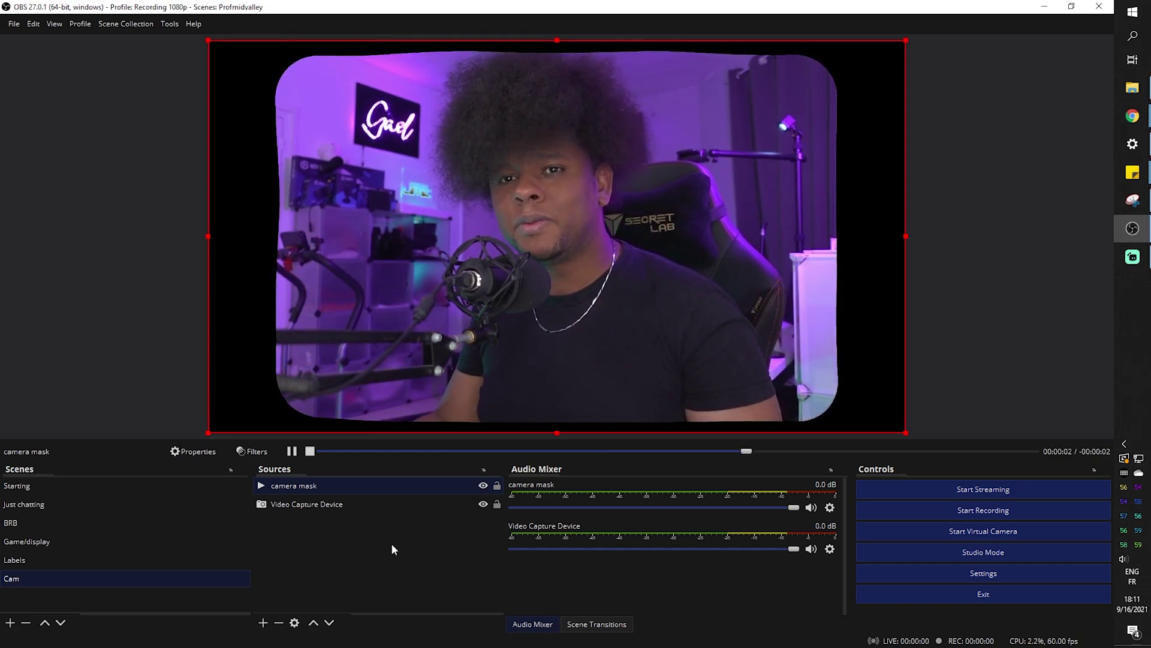
- Increase the Chroma Key Similarity in the Cam scene's filters
{"action": "right_click", "coordinate": [44, 576]}
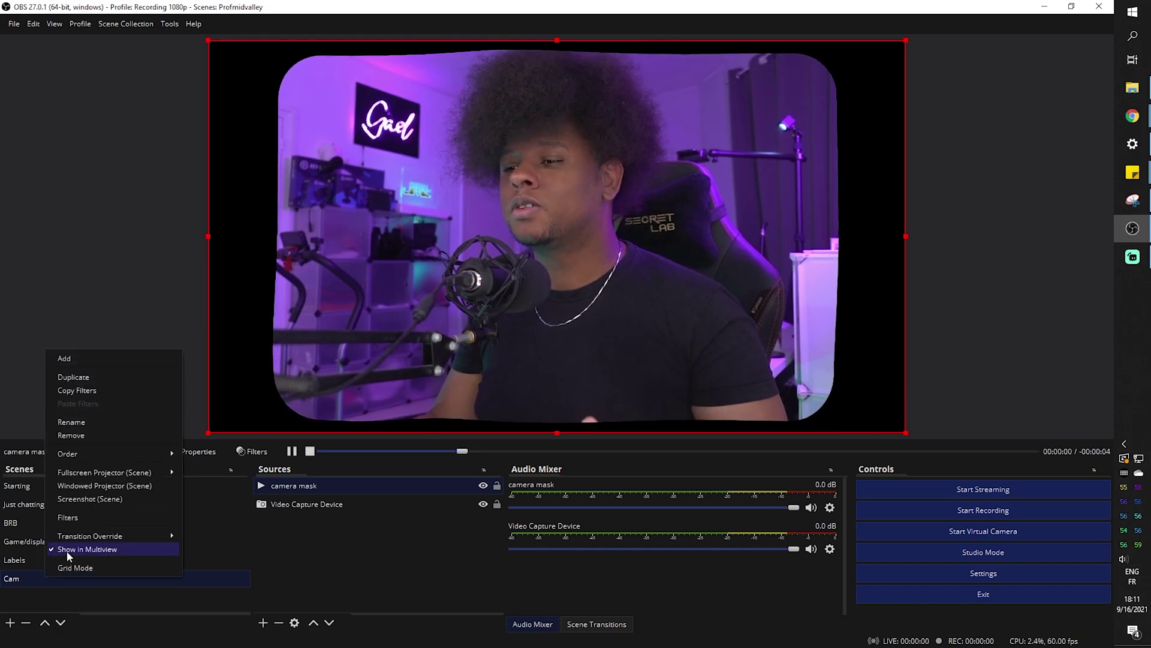
{"action": "left_click", "coordinate": [68, 517]}
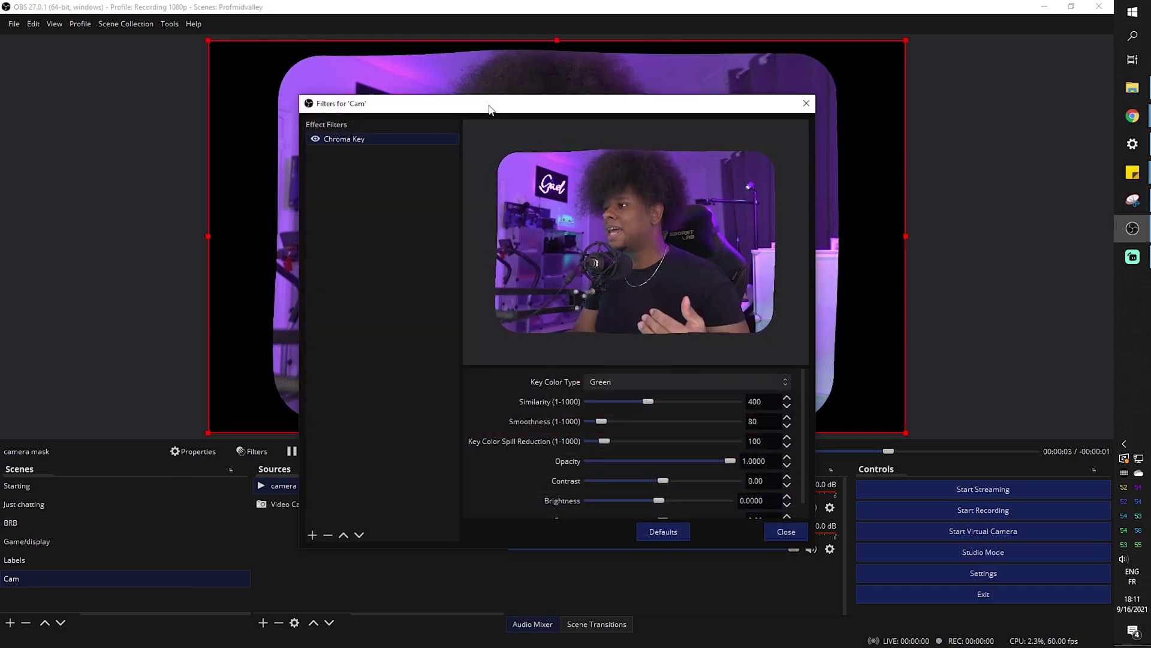
{"action": "left_click_drag", "start_coordinate": [488, 109], "coordinate": [774, 83]}
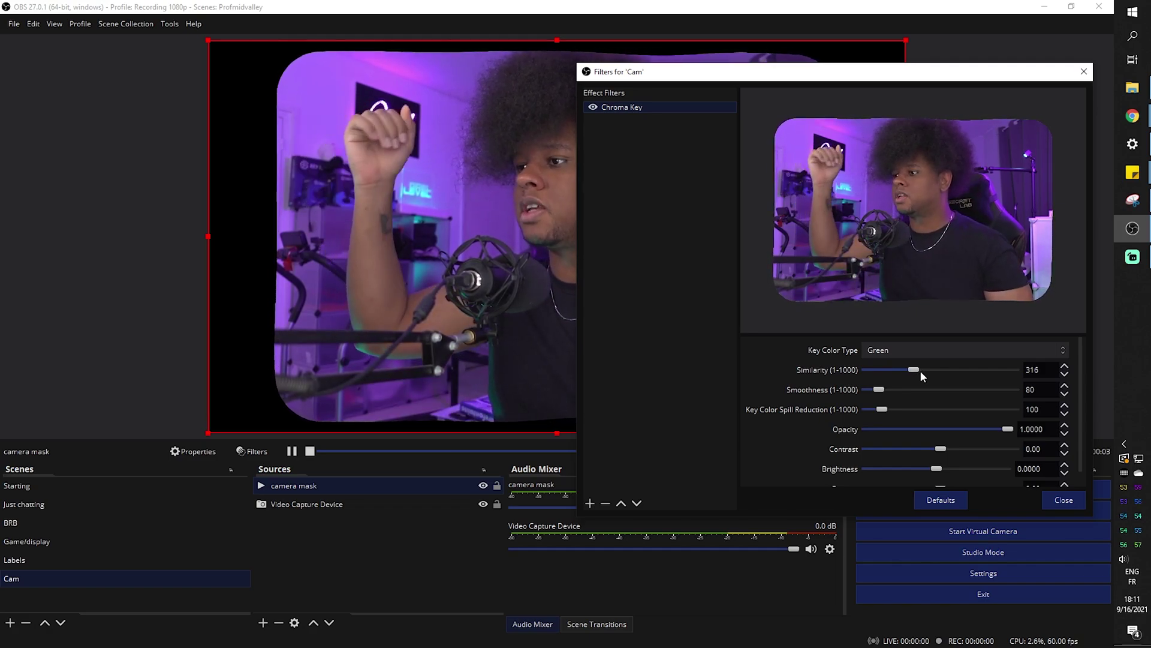
{"action": "mouse_move", "coordinate": [917, 370]}
{"action": "left_mouse_down"}
{"action": "mouse_move", "coordinate": [940, 372]}
{"action": "mouse_move", "coordinate": [899, 372]}
{"action": "left_mouse_up"}
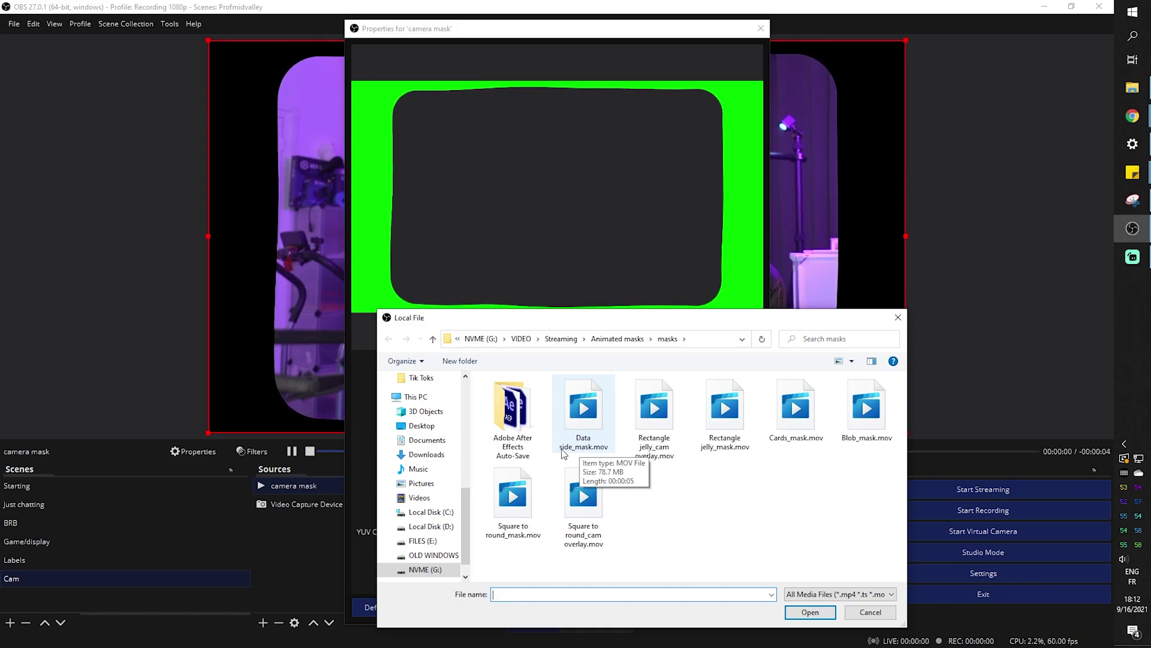
- Load Data side_mask.mov as the mask; set Chroma Key similarity 292, smoothness 140, spill 234
{"action": "double_click", "coordinate": [579, 442]}
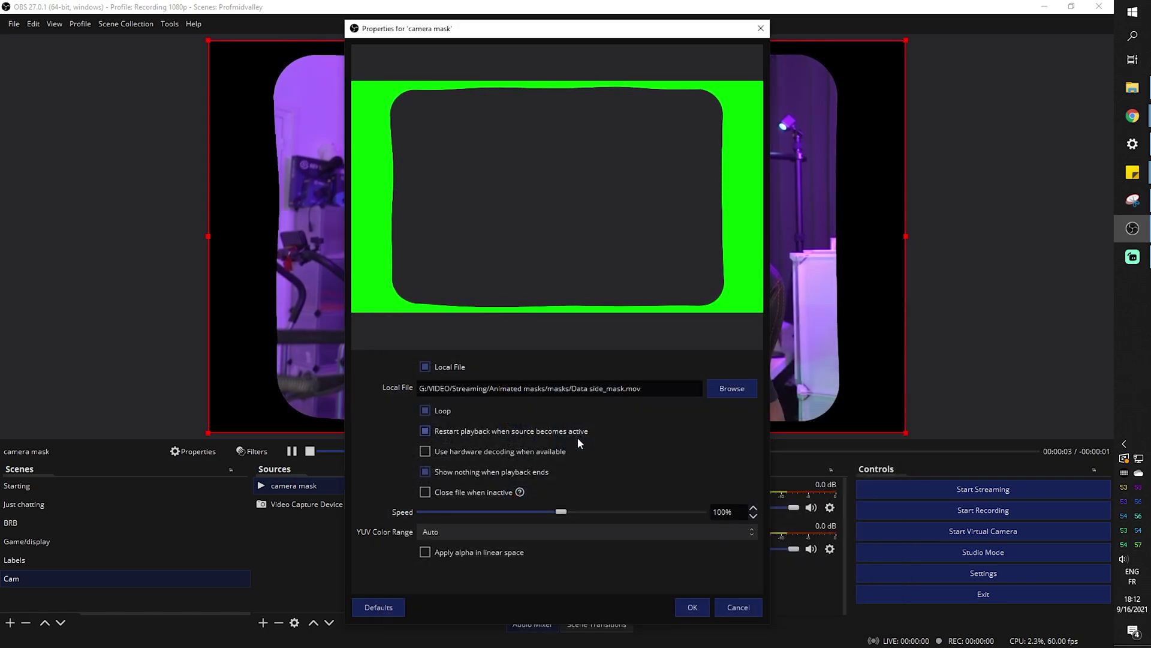
{"action": "left_click", "coordinate": [689, 608]}
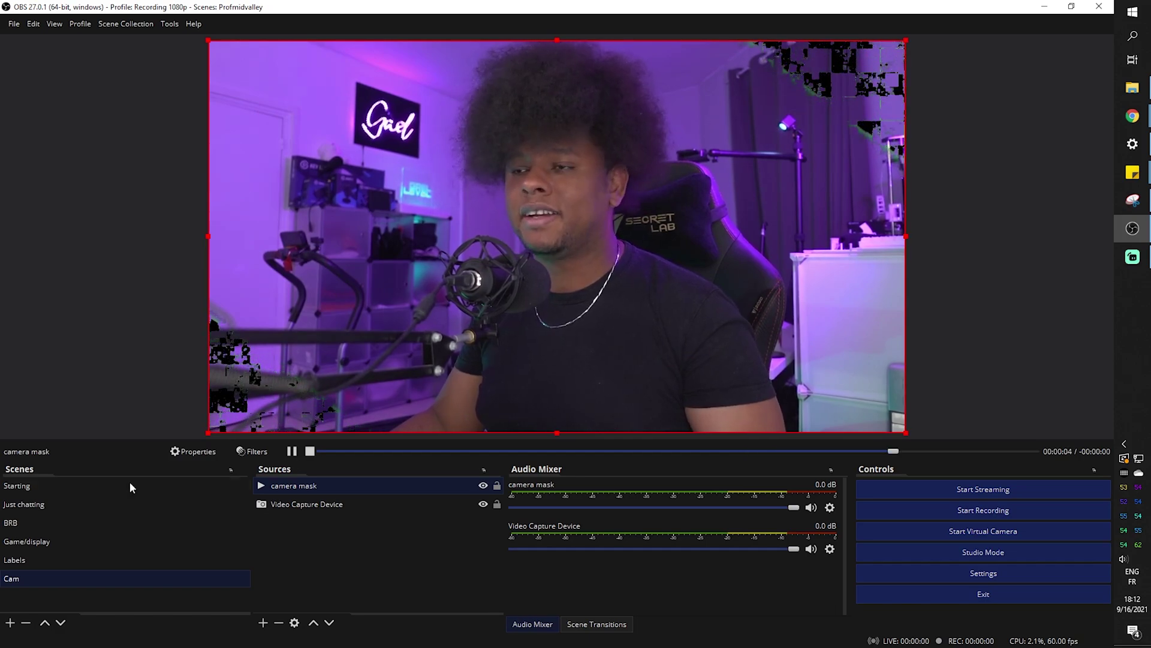
{"action": "right_click", "coordinate": [32, 578]}
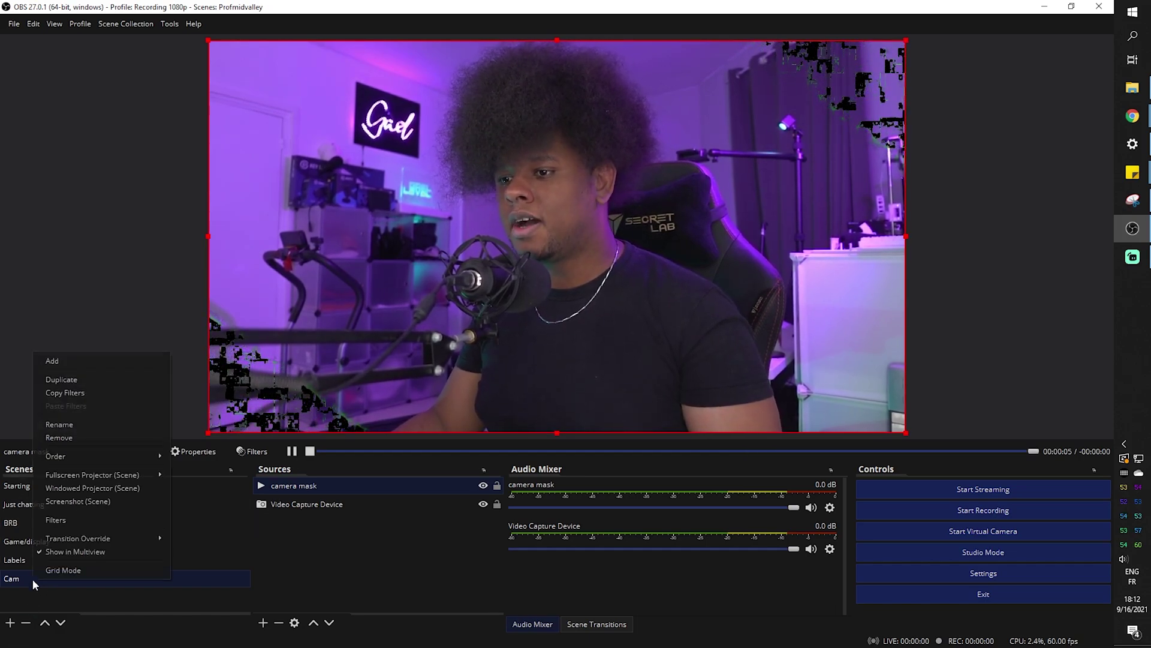
{"action": "left_click", "coordinate": [57, 519]}
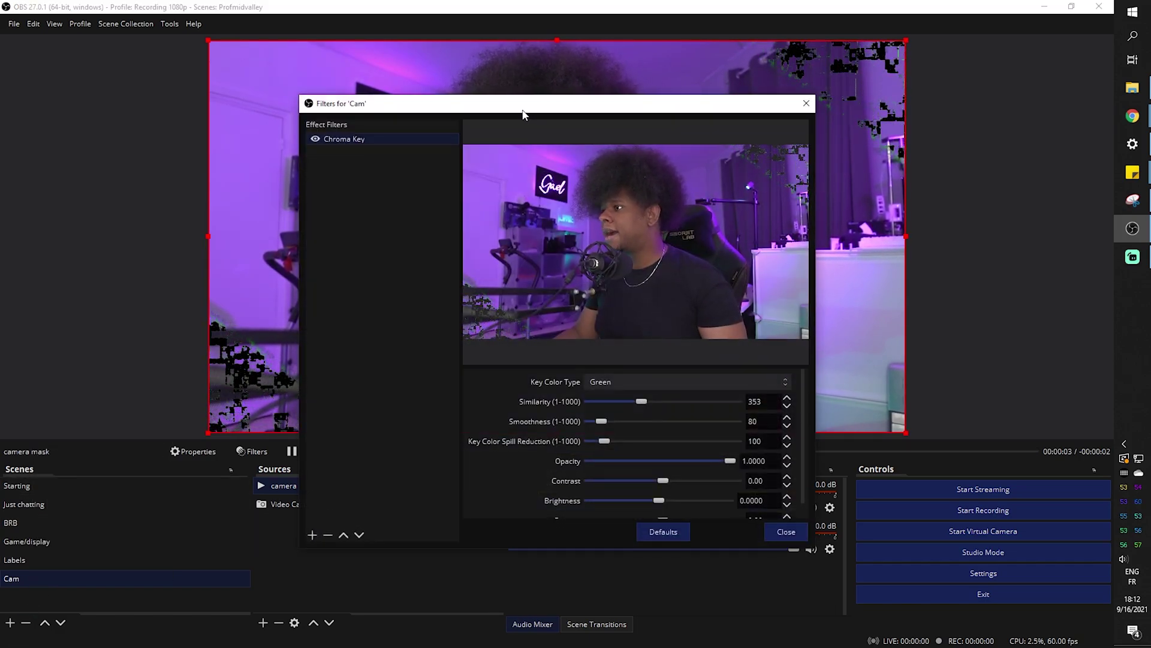
{"action": "left_click_drag", "start_coordinate": [522, 113], "coordinate": [99, 47]}
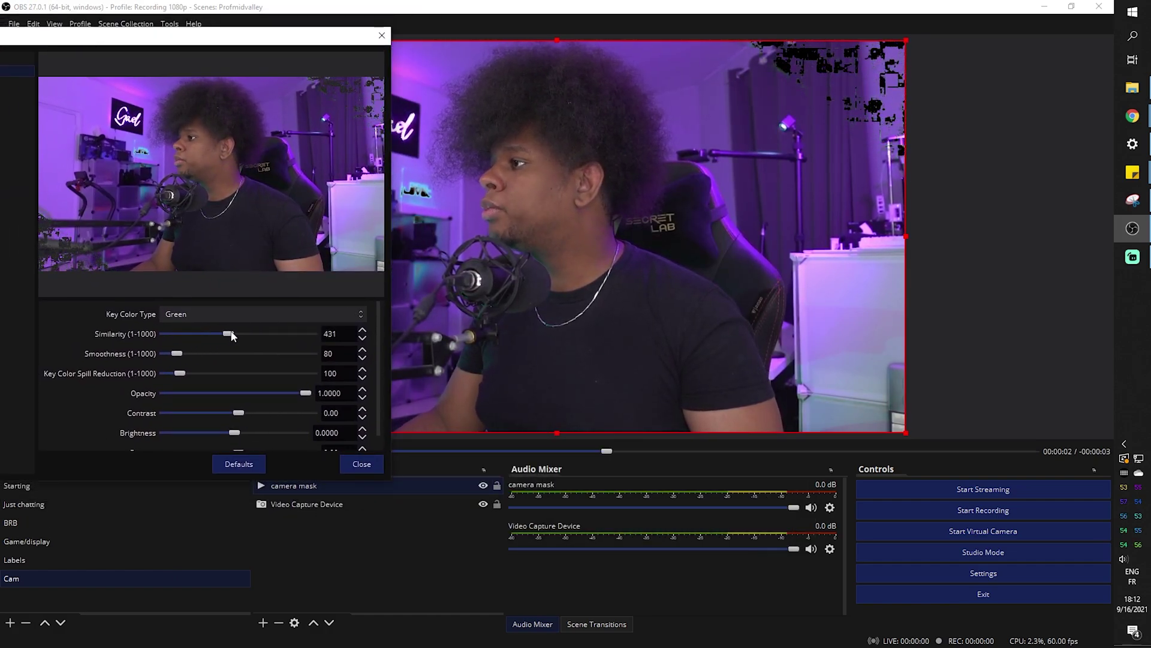
{"action": "left_click_drag", "start_coordinate": [231, 336], "coordinate": [198, 355]}
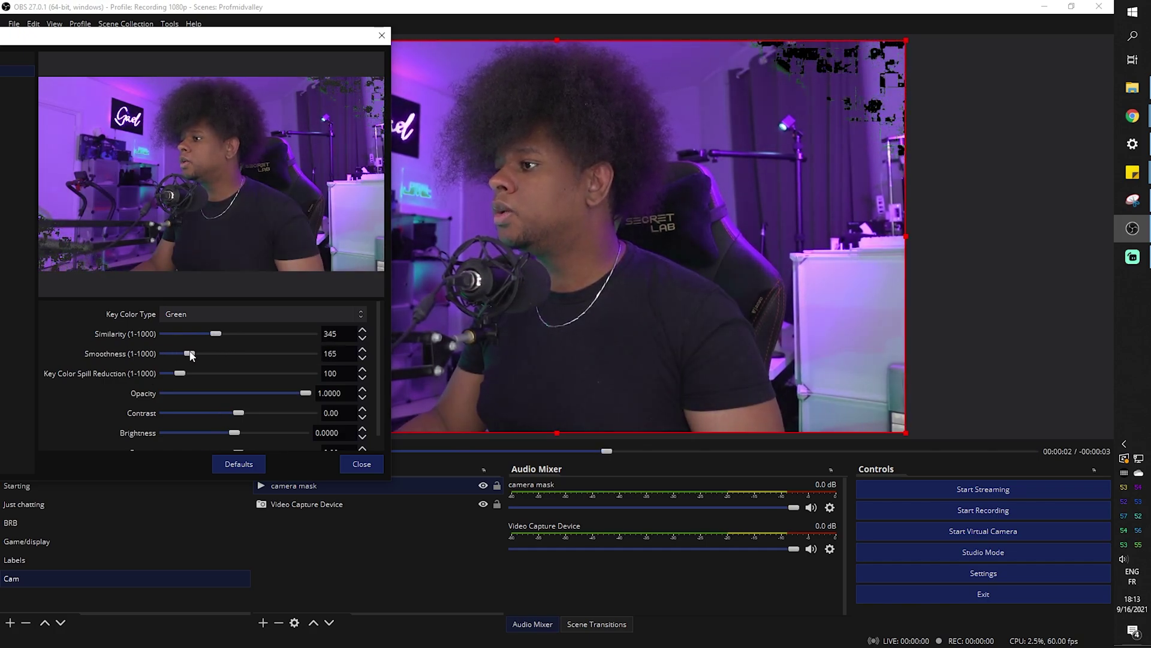
{"action": "left_click", "coordinate": [362, 464]}
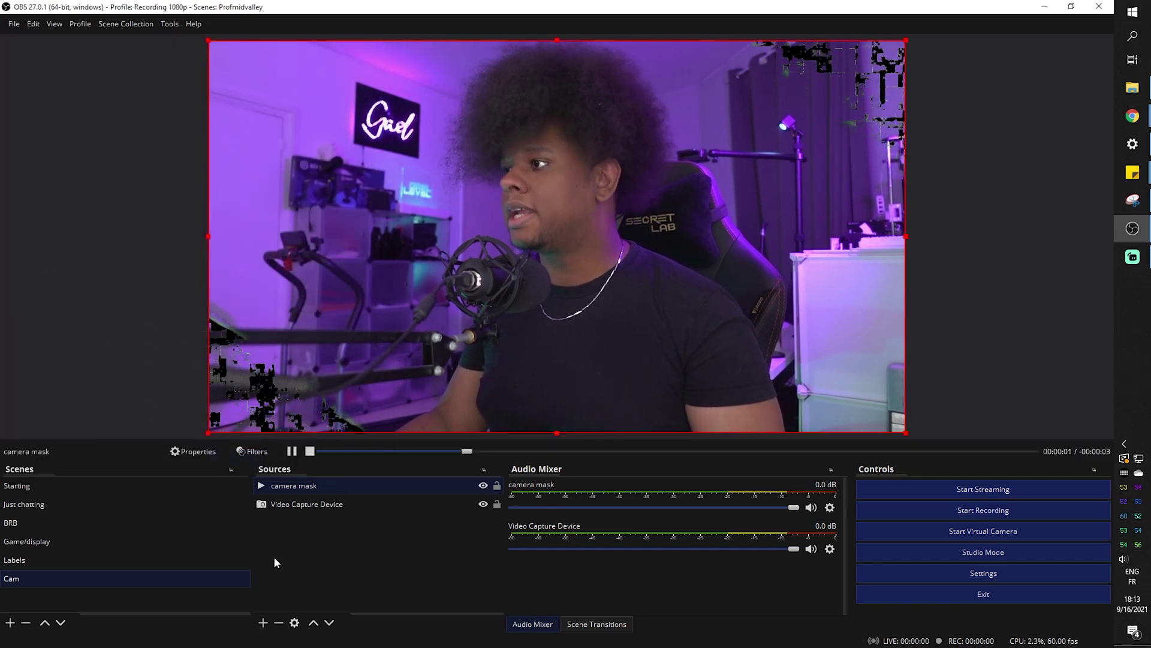
- Make the nested Cam source larger over the gameplay in the Game/display scene
{"action": "left_click", "coordinate": [72, 543]}
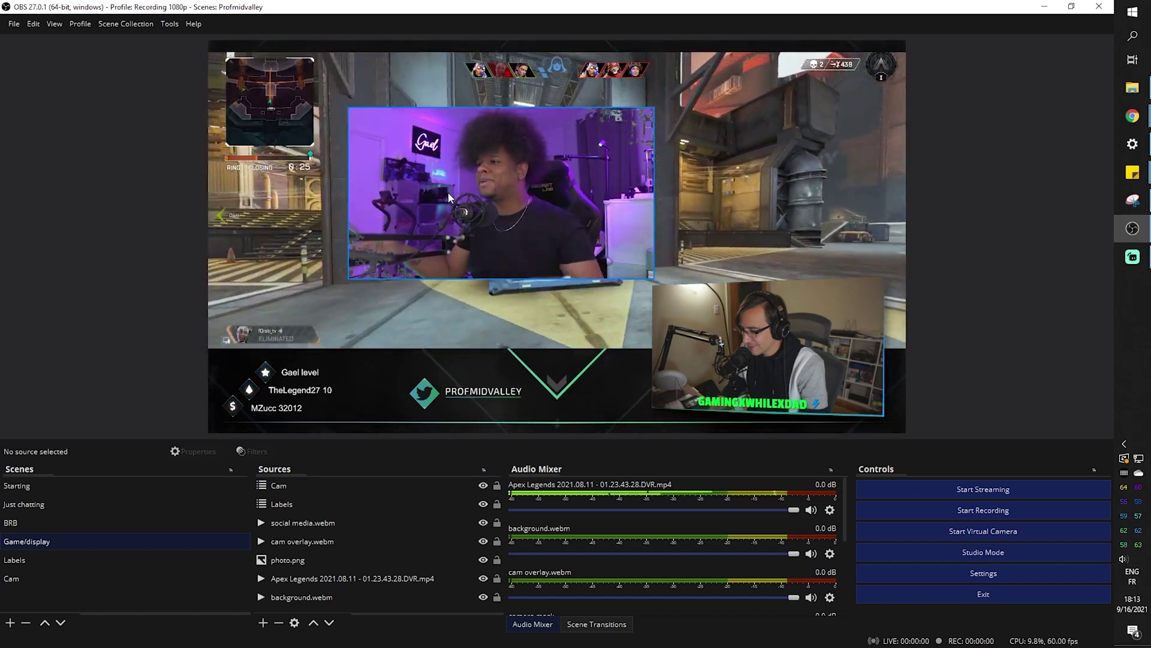
{"action": "left_click", "coordinate": [423, 178]}
{"action": "left_click_drag", "start_coordinate": [350, 277], "coordinate": [384, 283]}
- Back in the Cam scene, set the camera mask file back to Rectangle jelly_mask.mov
{"action": "left_click", "coordinate": [11, 578]}
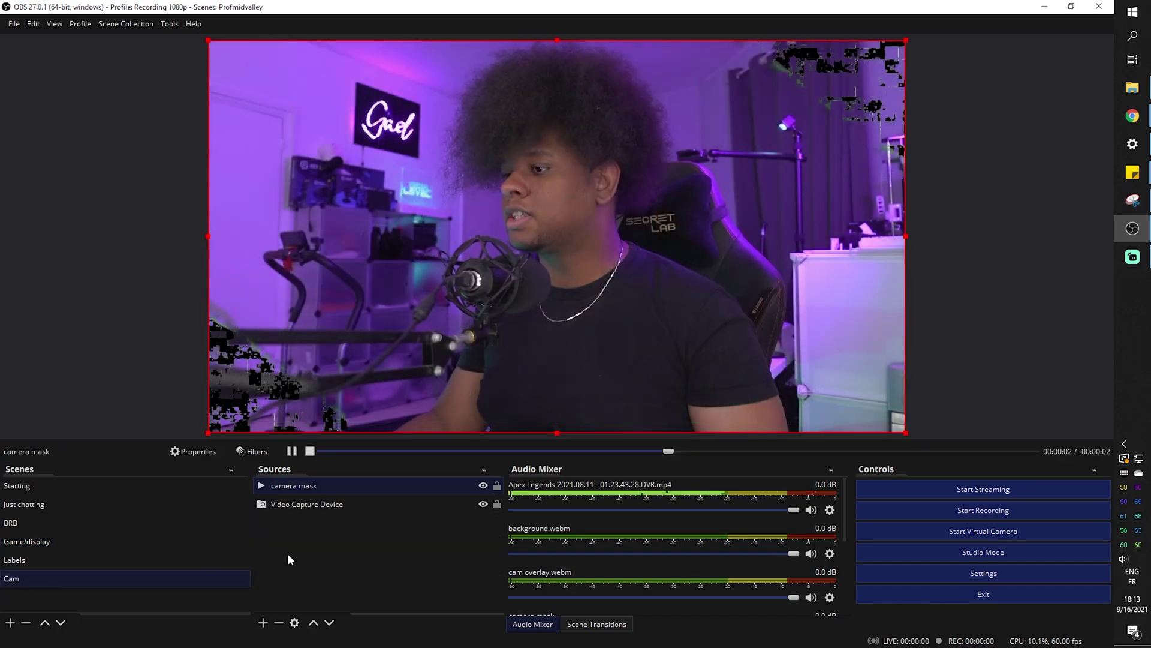
{"action": "double_click", "coordinate": [319, 487]}
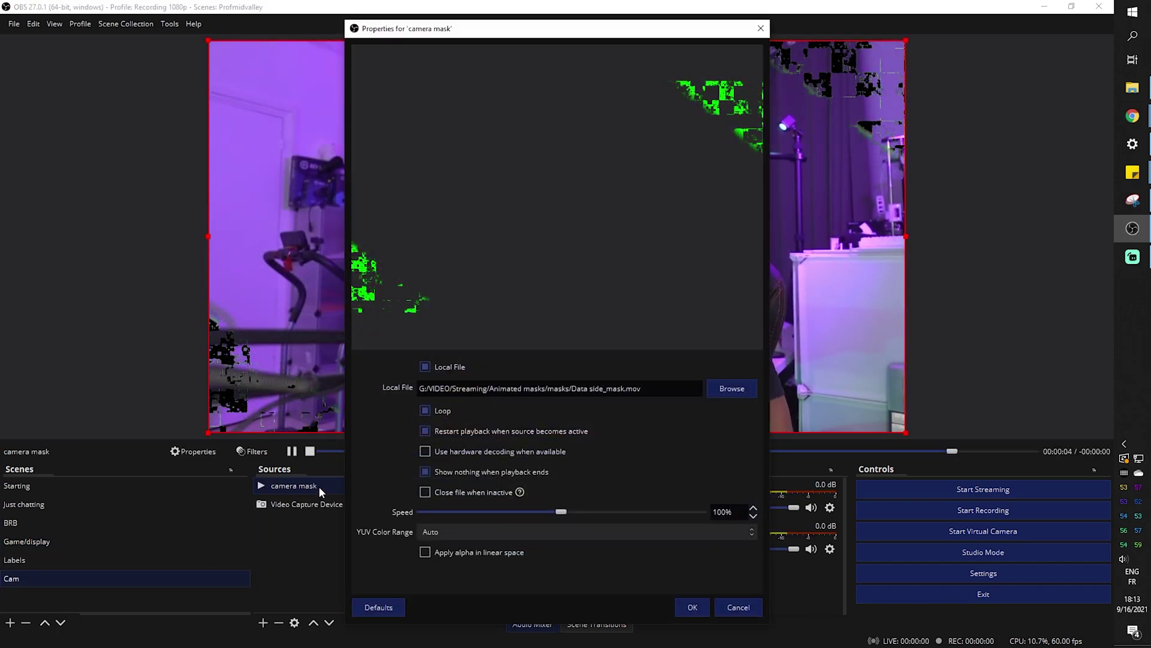
{"action": "left_click", "coordinate": [733, 388]}
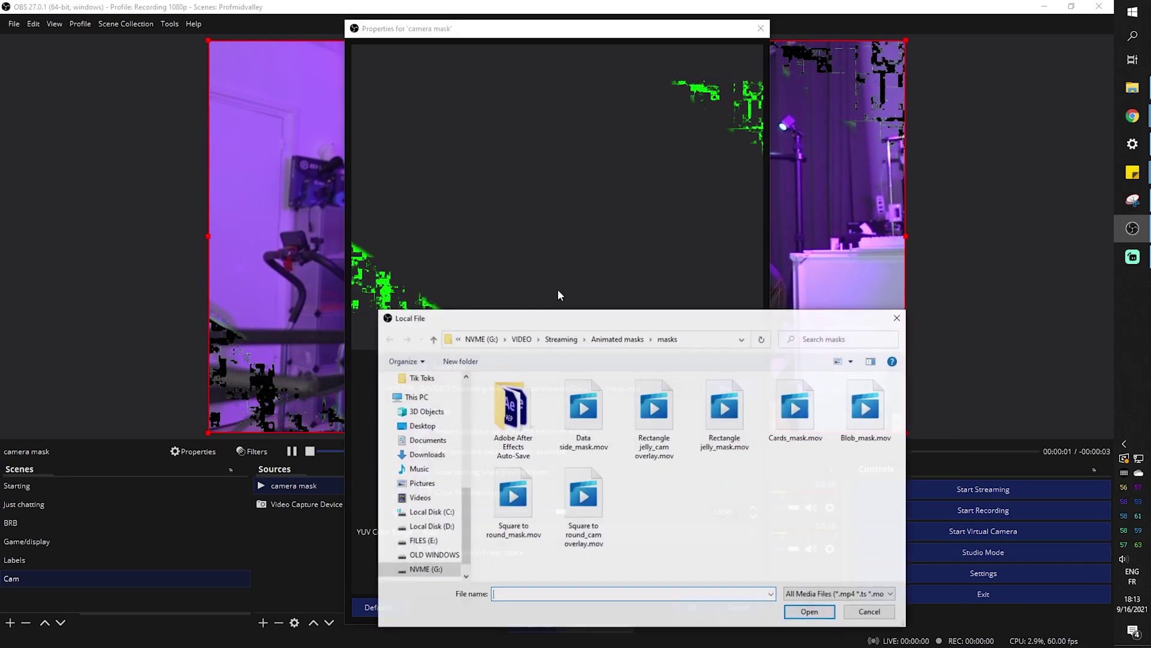
{"action": "double_click", "coordinate": [721, 410]}
{"action": "left_click", "coordinate": [697, 610]}
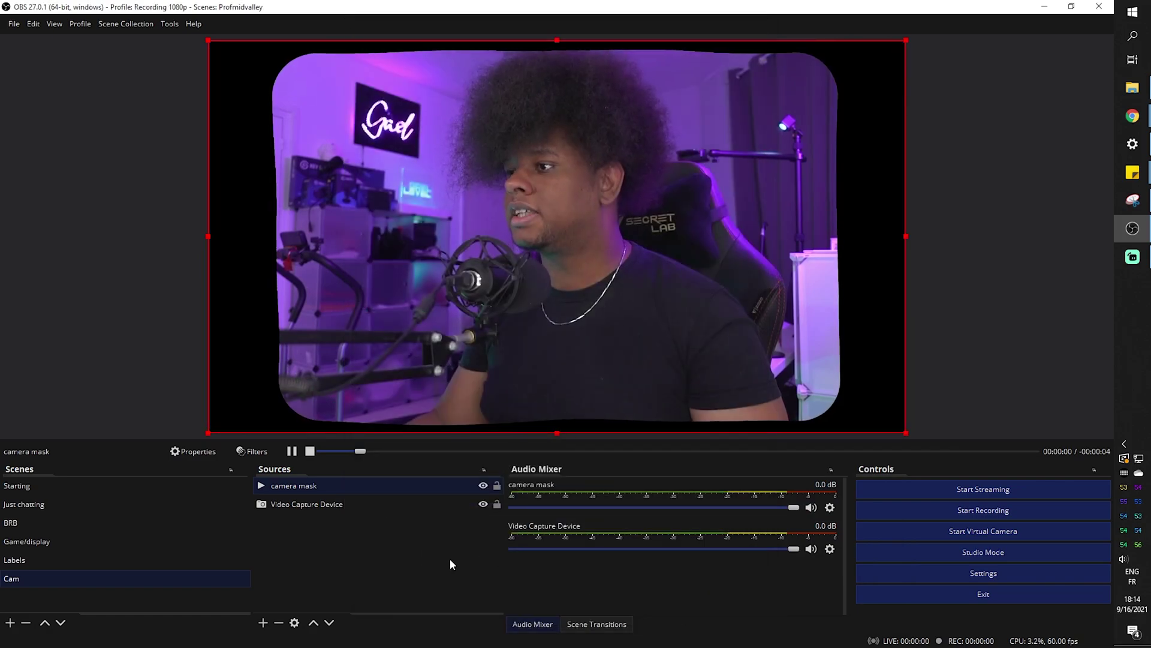
{"action": "left_click", "coordinate": [404, 566]}
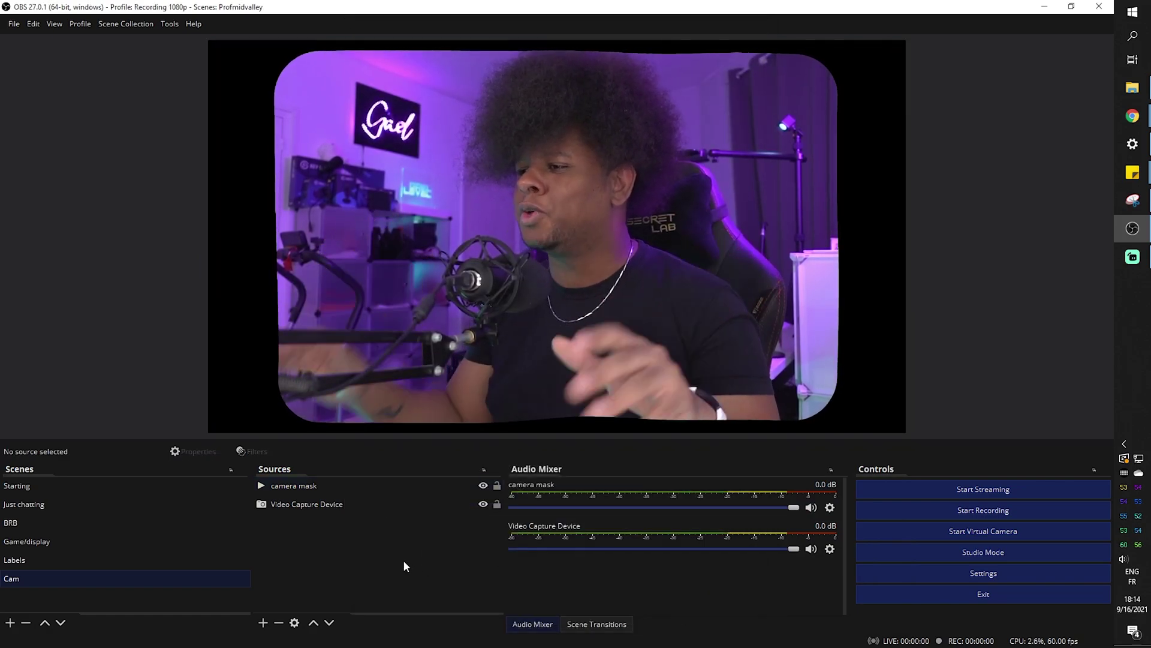
- Add a looping Media Source playing Rectangle jelly_cam overlay.mov to the Cam scene
{"action": "left_click", "coordinate": [262, 623]}
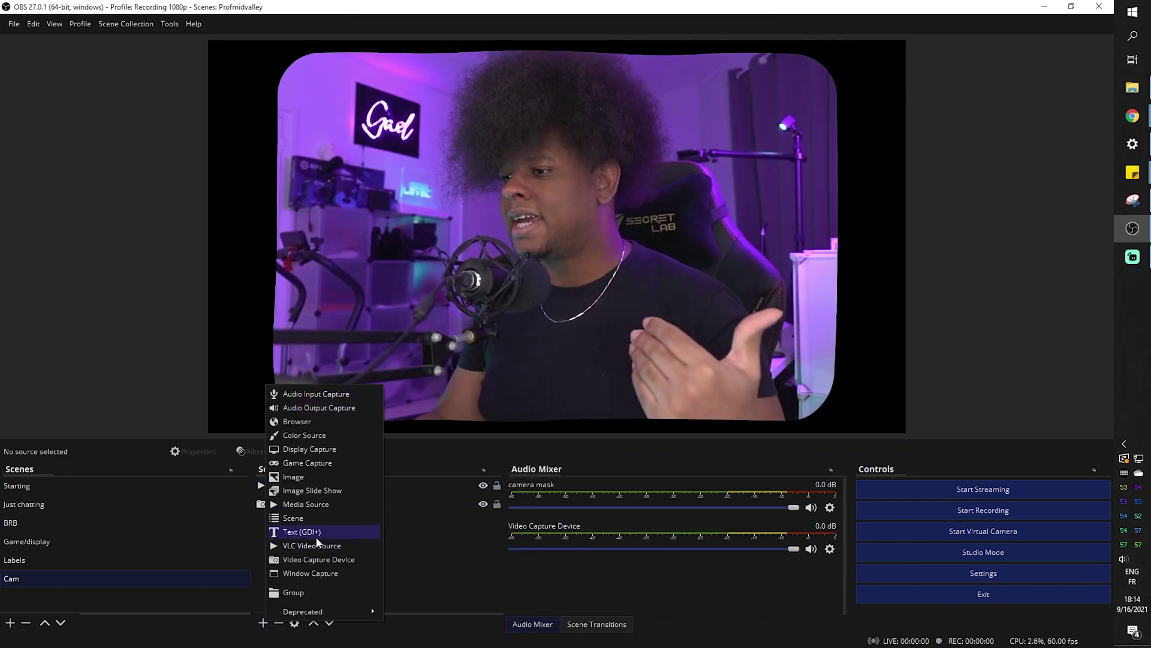
{"action": "left_click", "coordinate": [317, 504]}
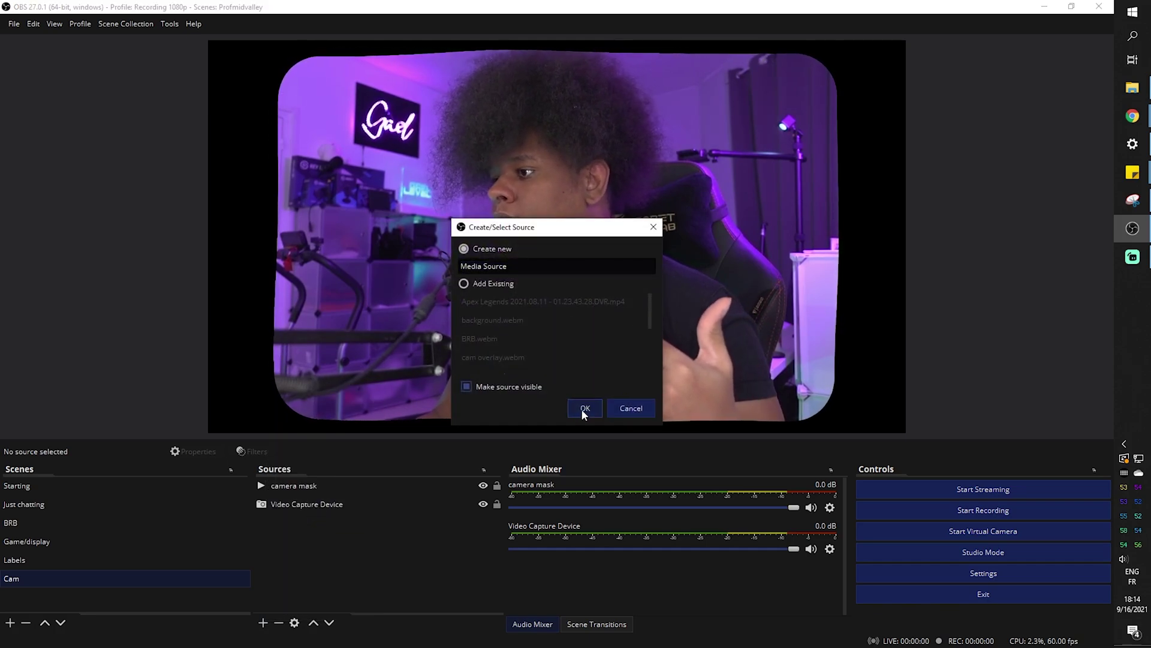
{"action": "left_click", "coordinate": [585, 408]}
{"action": "left_click", "coordinate": [727, 389]}
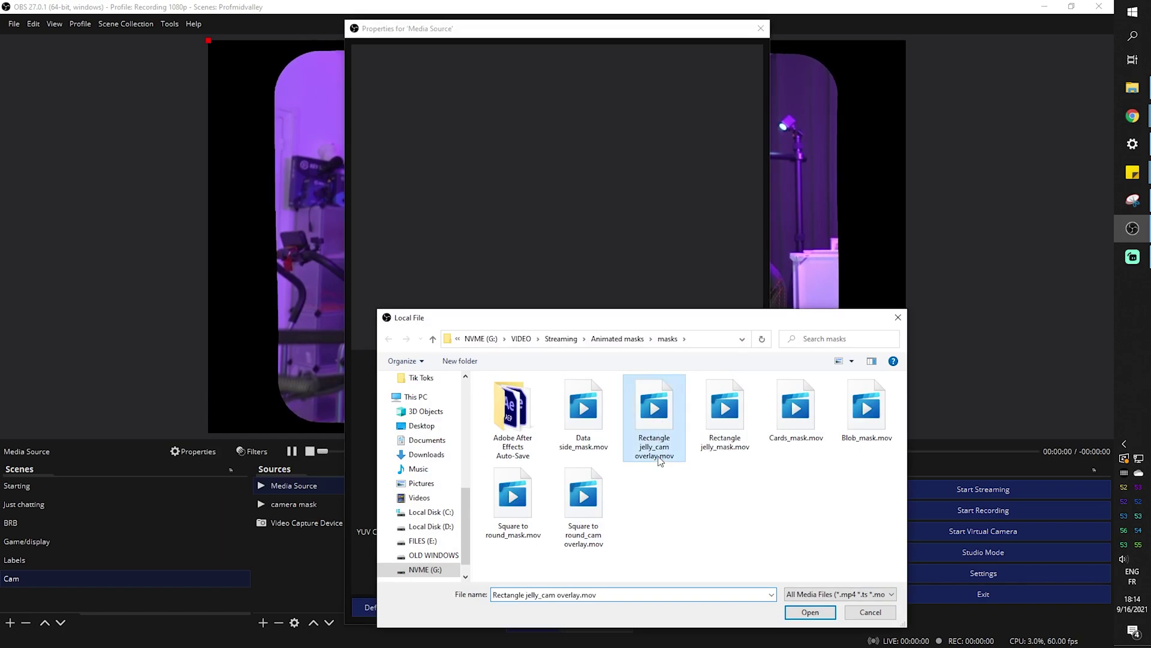
{"action": "left_click", "coordinate": [811, 612]}
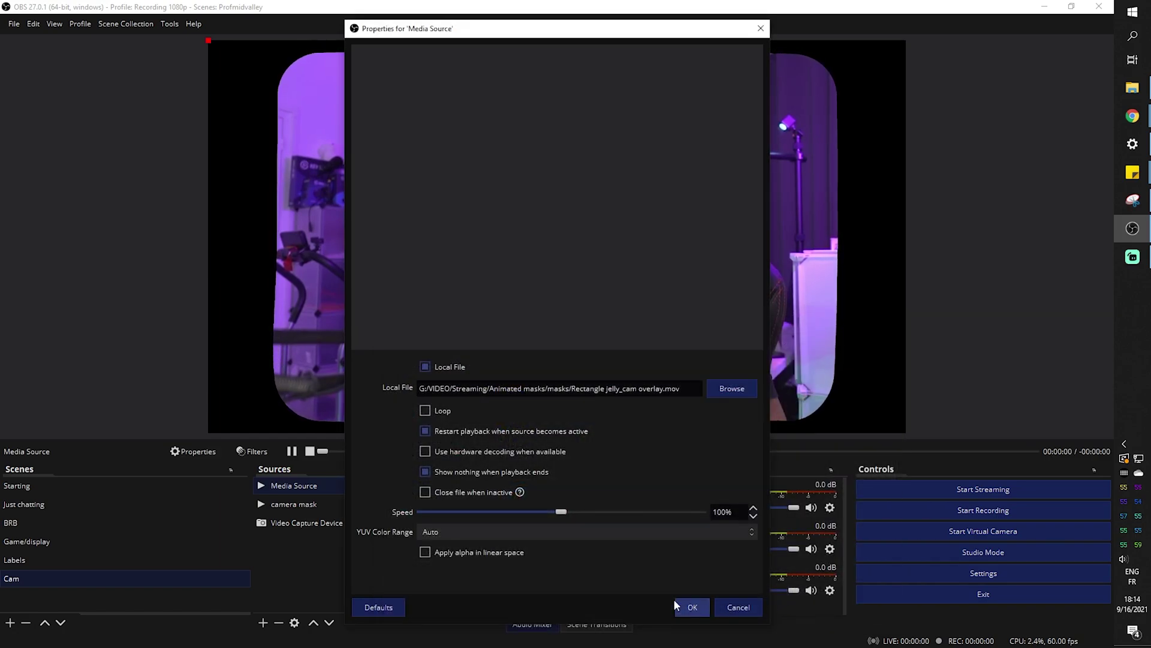
{"action": "left_click", "coordinate": [425, 410]}
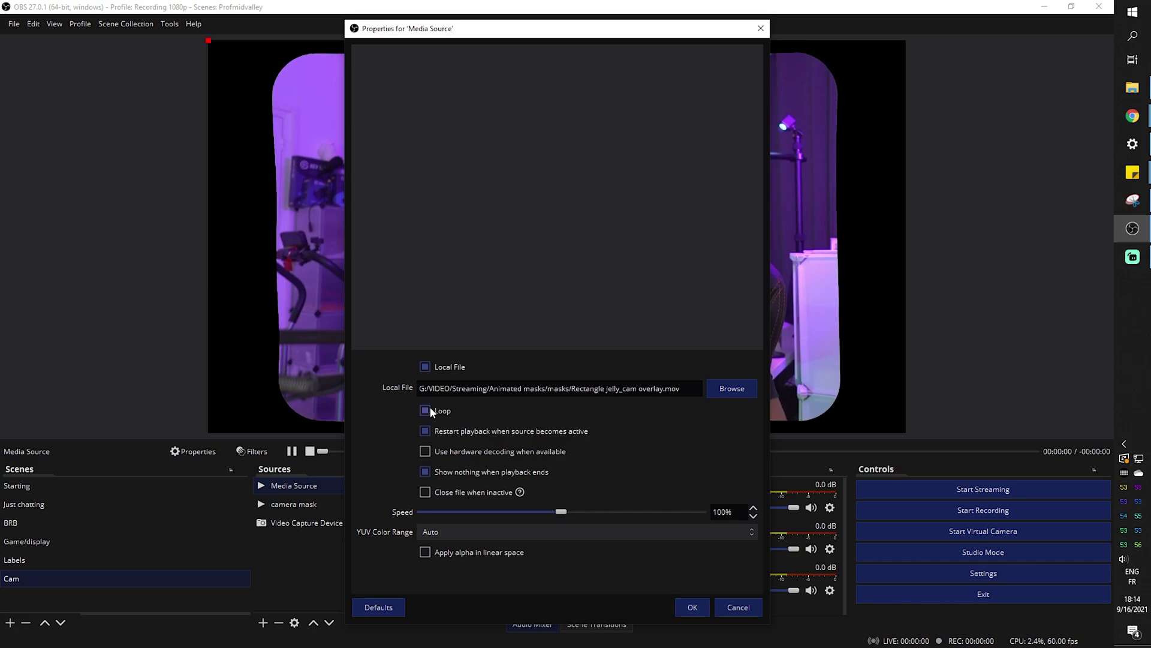
{"action": "left_click", "coordinate": [696, 607]}
{"action": "left_click", "coordinate": [30, 556]}
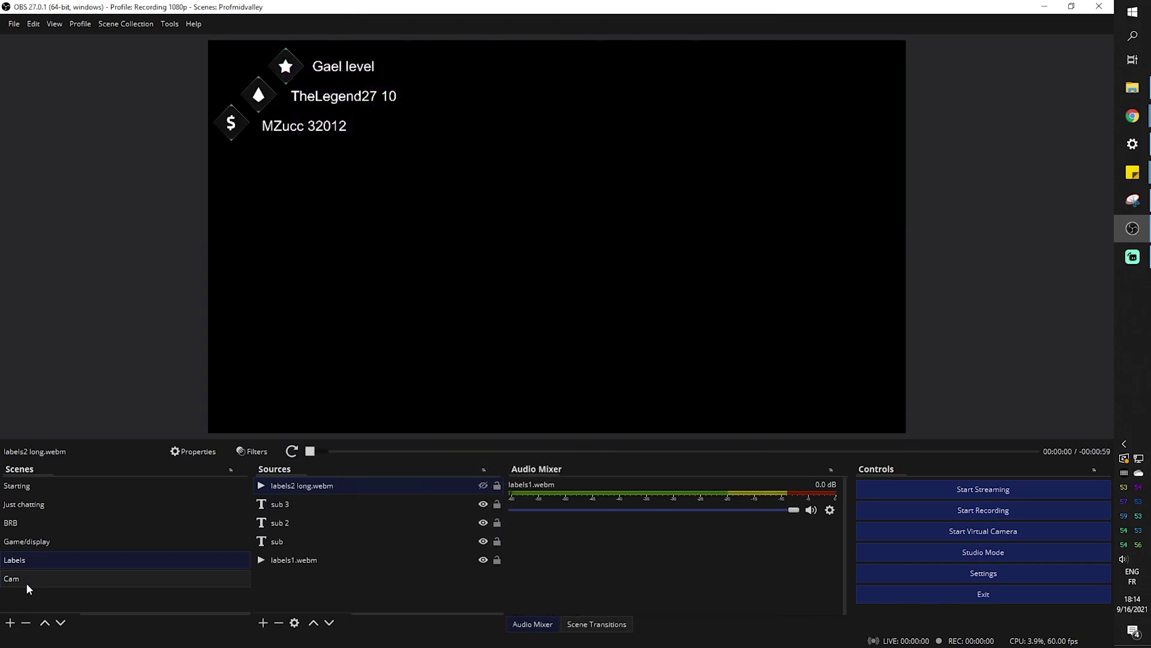
- Inspect the cam overlay.webm and nested Cam sources in the Game/display scene
{"action": "left_click", "coordinate": [27, 578]}
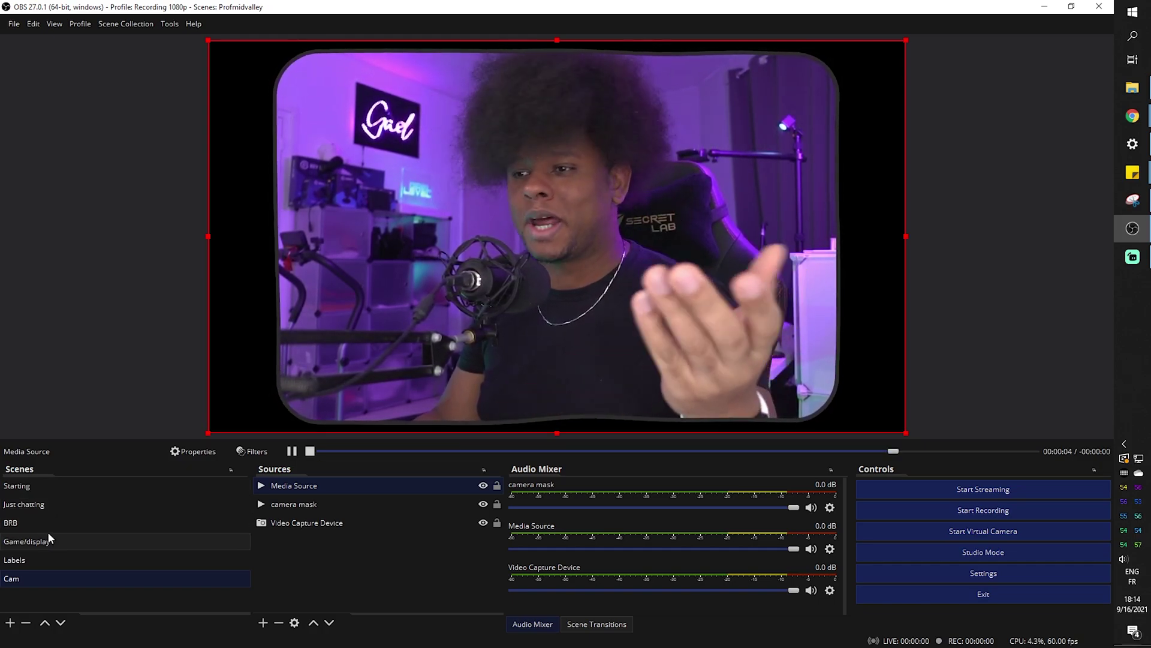
{"action": "left_click", "coordinate": [66, 540]}
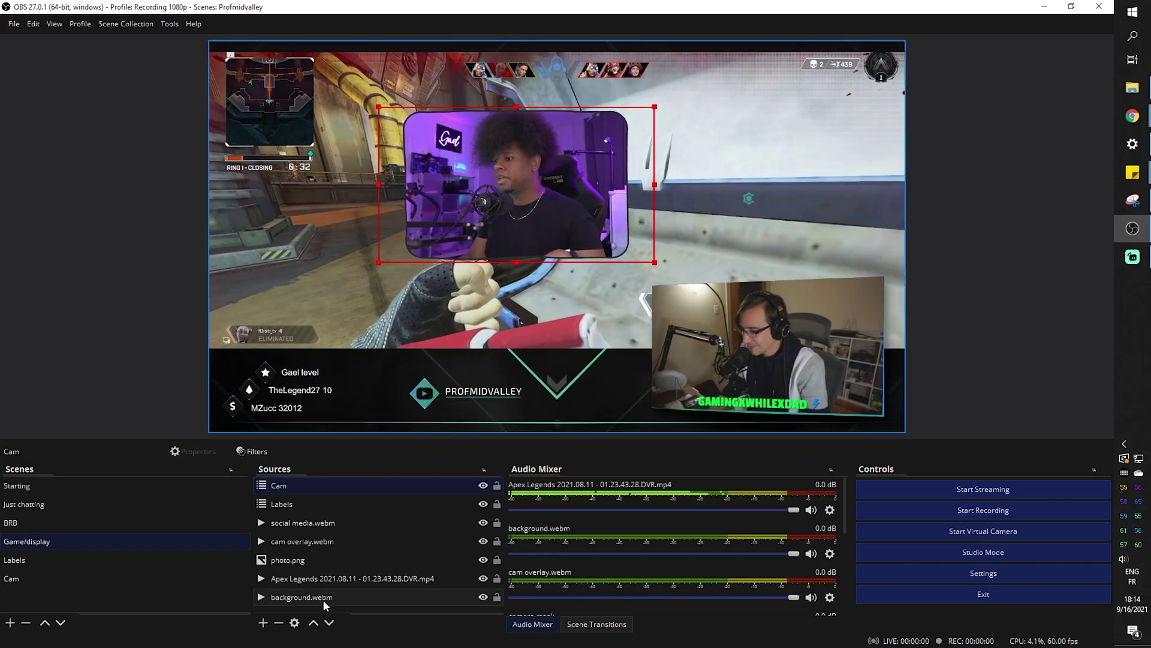
{"action": "left_click", "coordinate": [387, 542]}
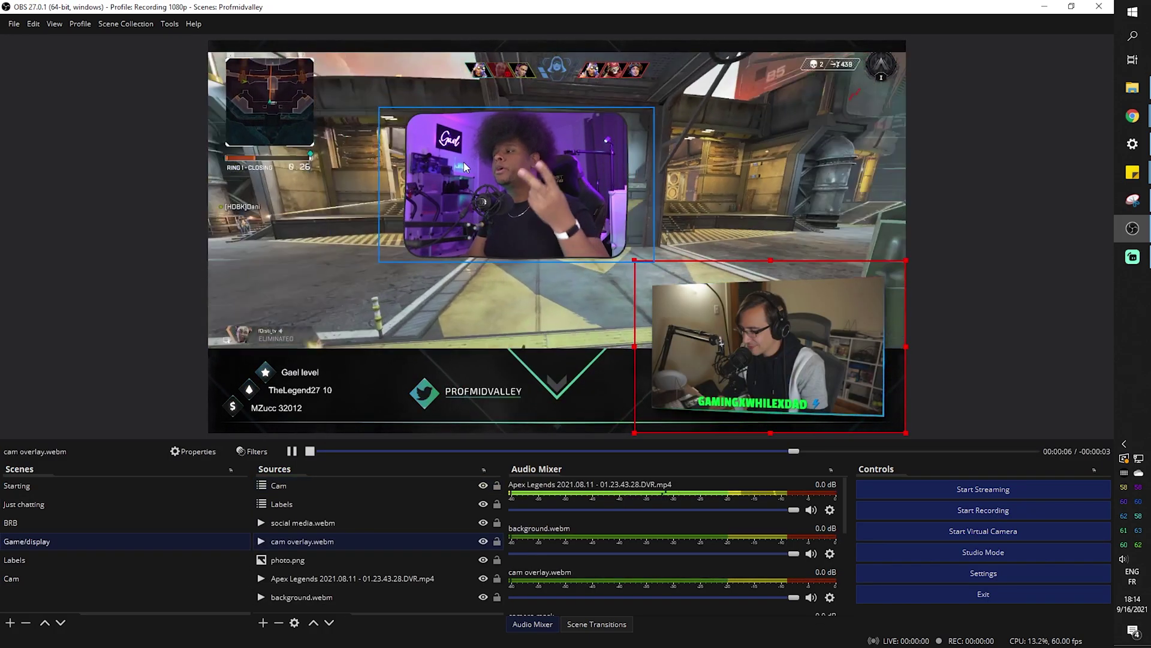
{"action": "left_click", "coordinate": [146, 277]}
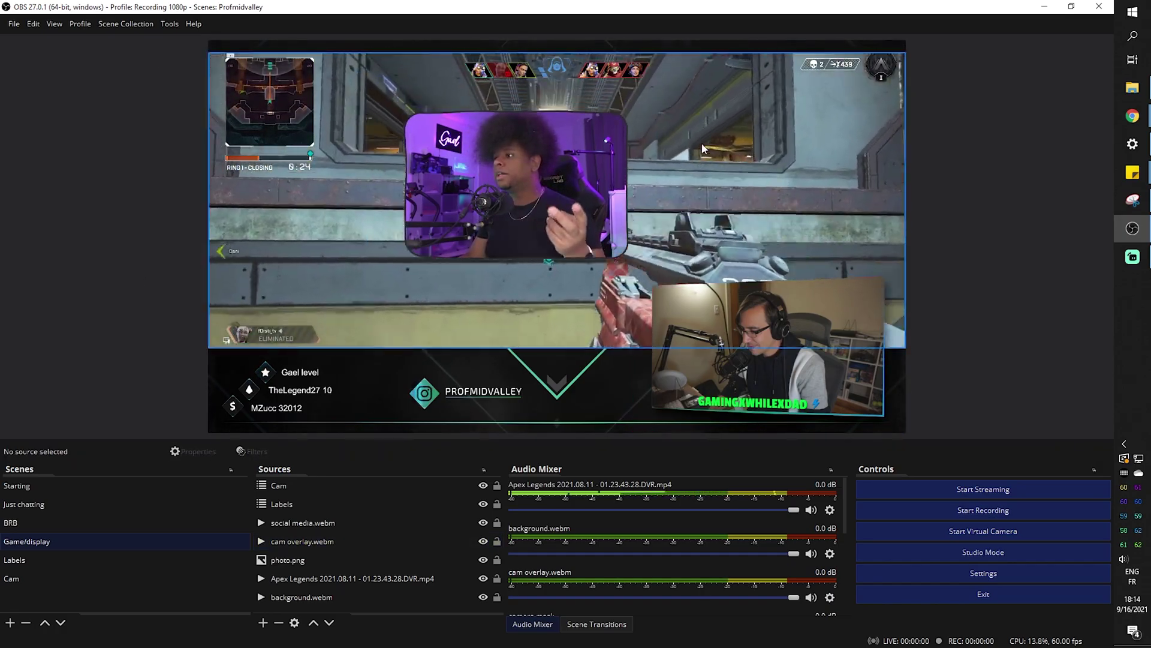
{"action": "left_click", "coordinate": [624, 191]}
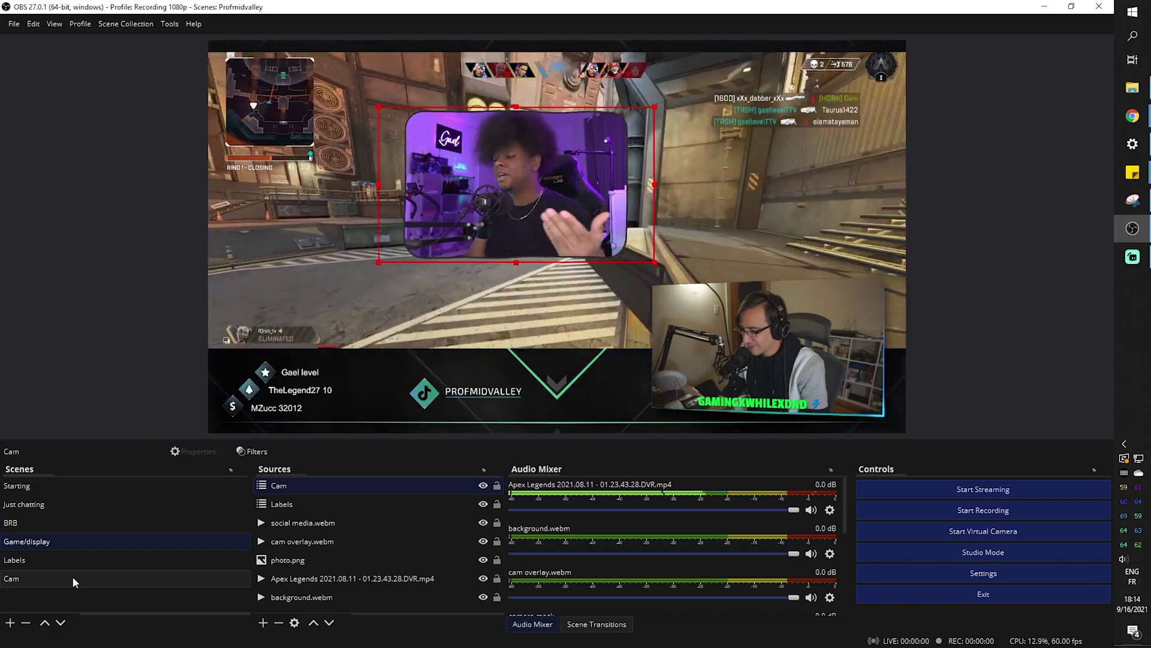
- In the Cam scene, add a Color Correction filter to the Media Source
{"action": "left_click", "coordinate": [72, 577]}
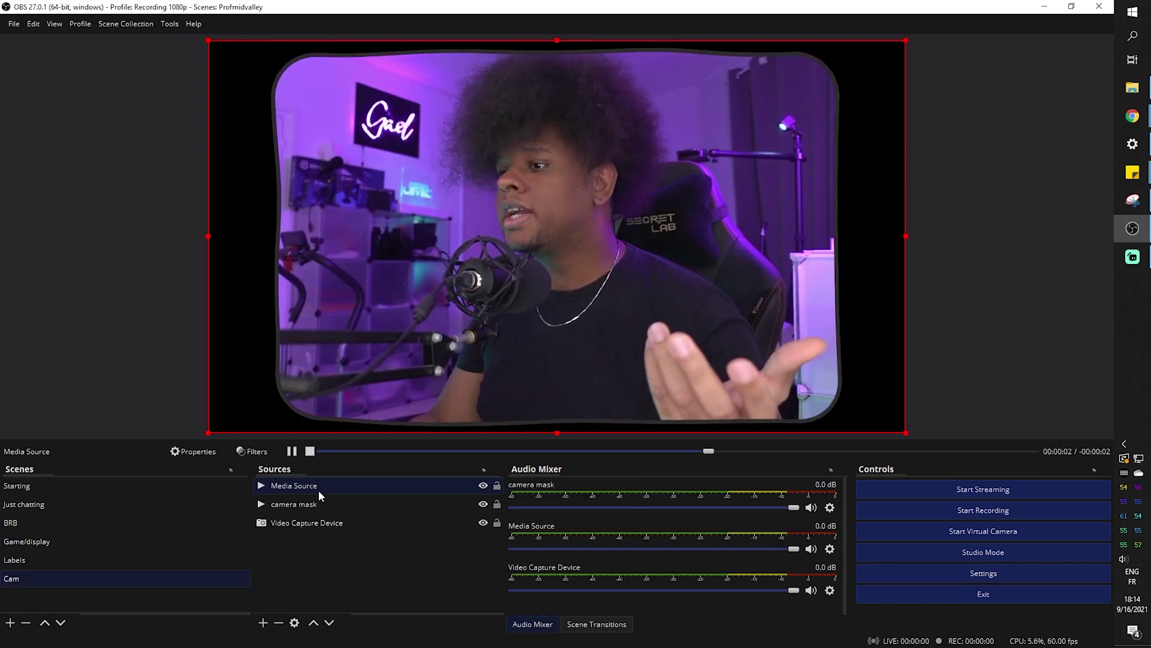
{"action": "right_click", "coordinate": [318, 490]}
{"action": "left_click", "coordinate": [347, 441]}
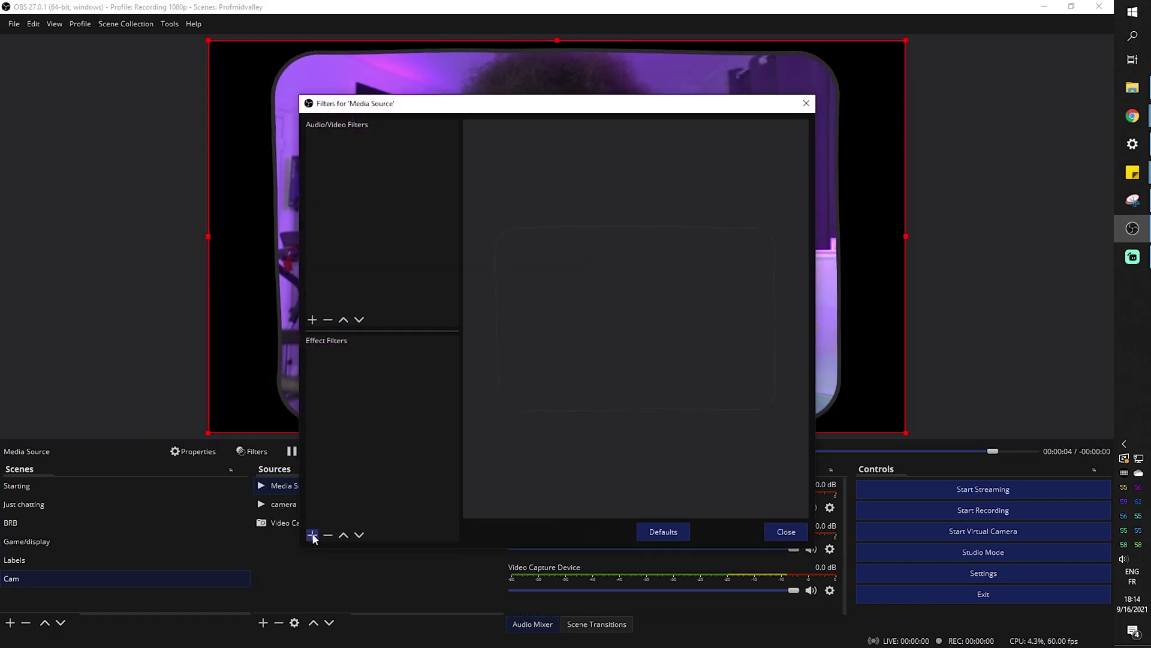
{"action": "left_click", "coordinate": [313, 535]}
{"action": "left_click", "coordinate": [339, 422]}
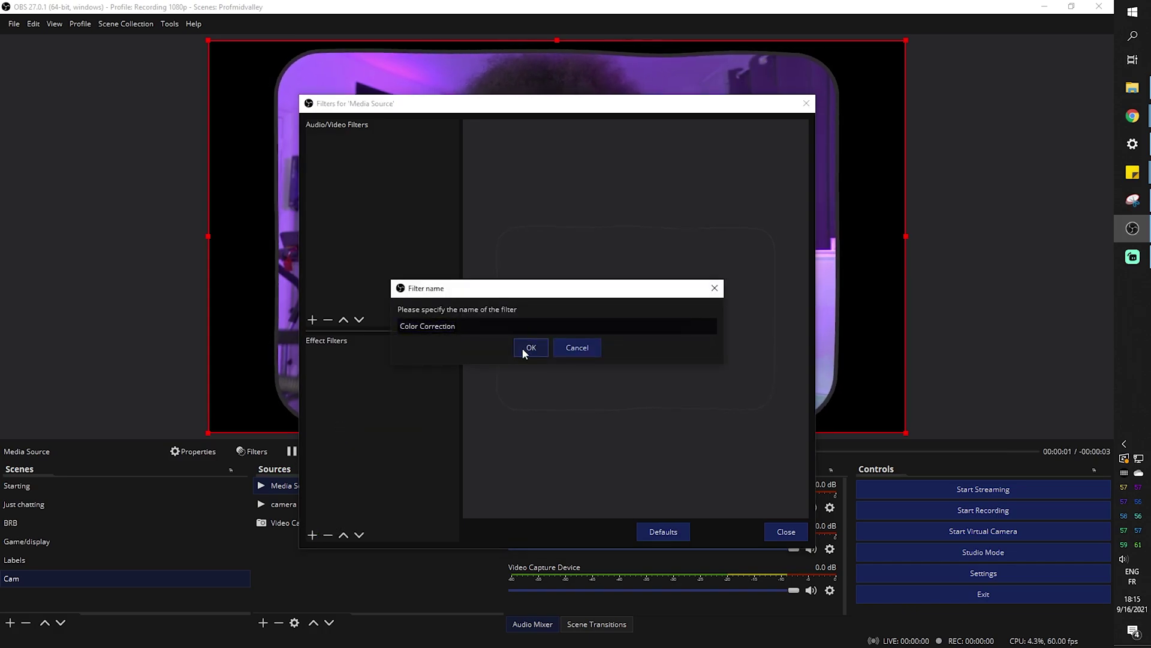
{"action": "left_click", "coordinate": [530, 347]}
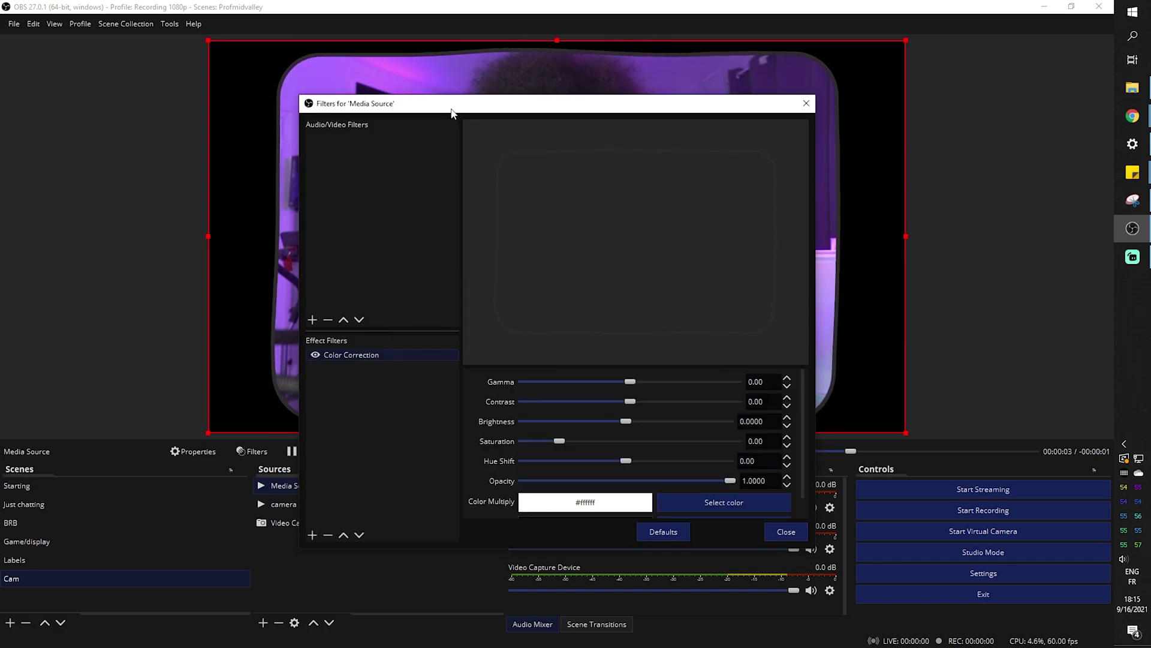
{"action": "left_click_drag", "start_coordinate": [452, 113], "coordinate": [754, 121]}
- Set Color Add to magenta #ff00ff, brightness -0.3647 and hue shift 15.88
{"action": "scroll", "coordinate": [767, 480], "scroll_direction": "down", "scroll_amount": 1}
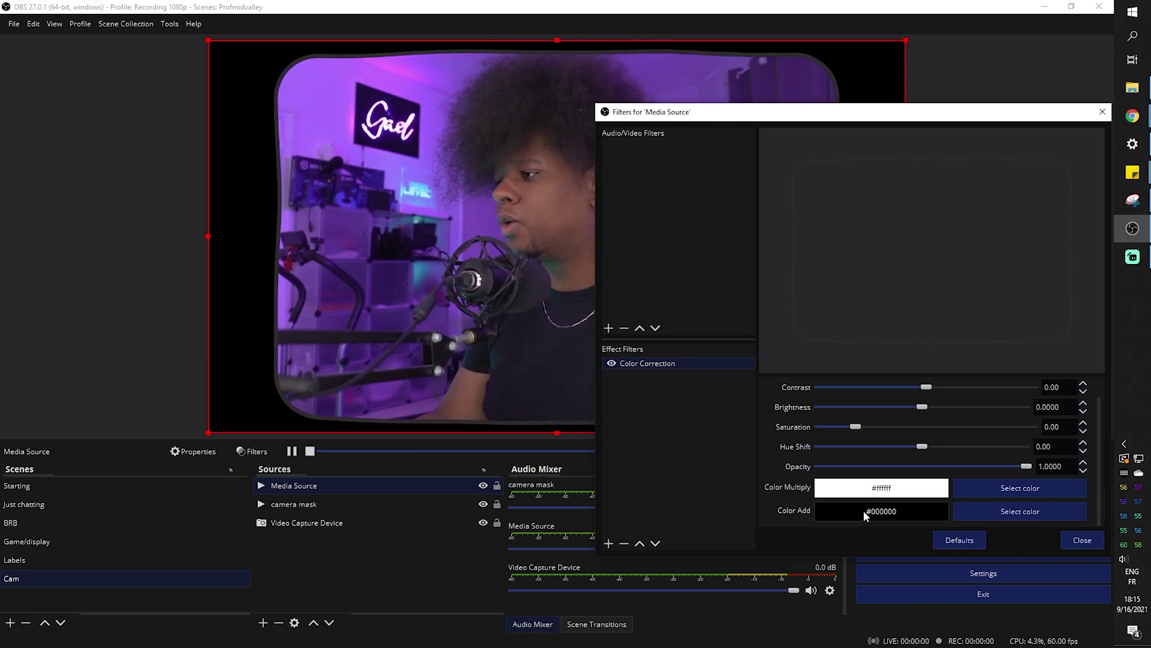
{"action": "left_click", "coordinate": [984, 510]}
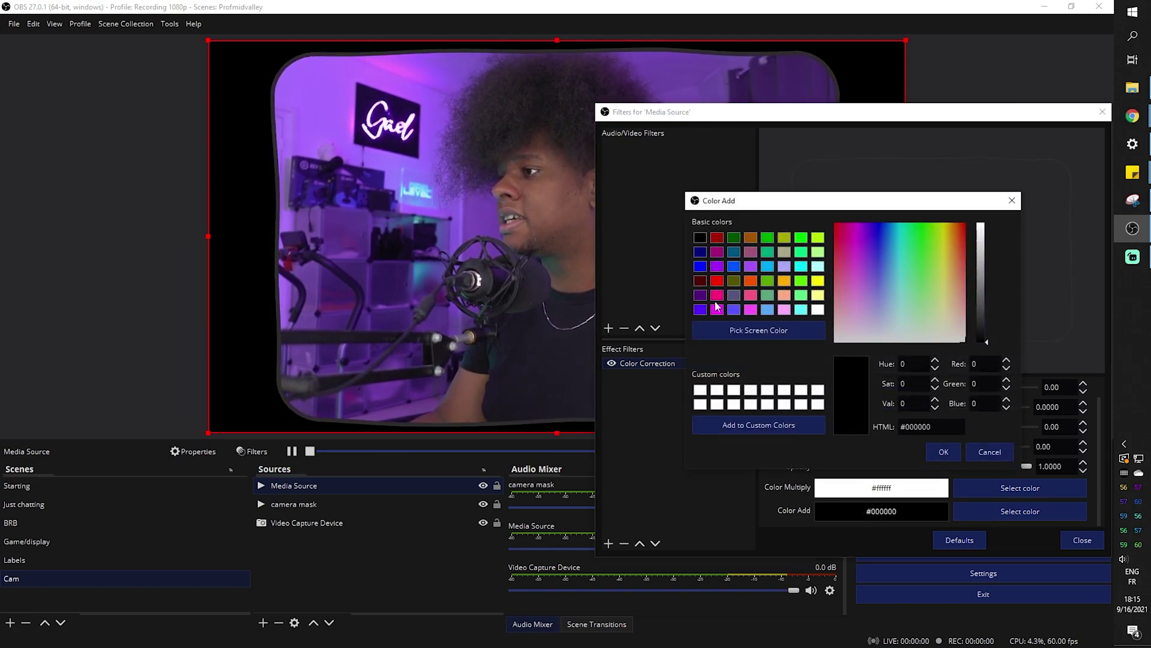
{"action": "left_click", "coordinate": [716, 309]}
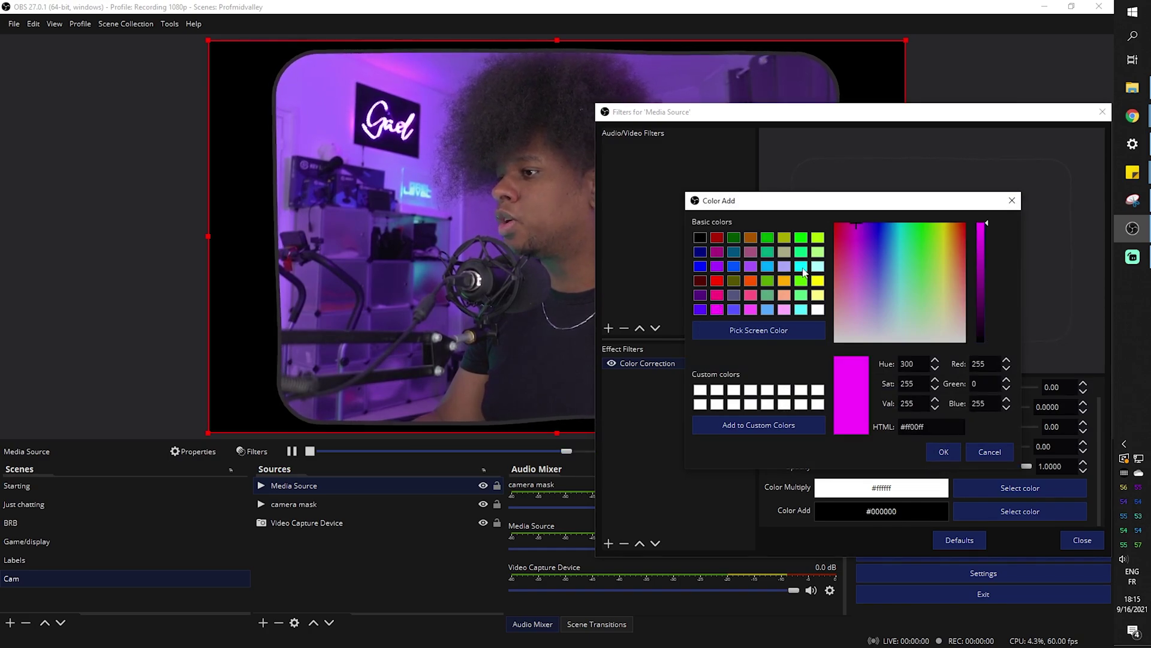
{"action": "left_click", "coordinate": [944, 455]}
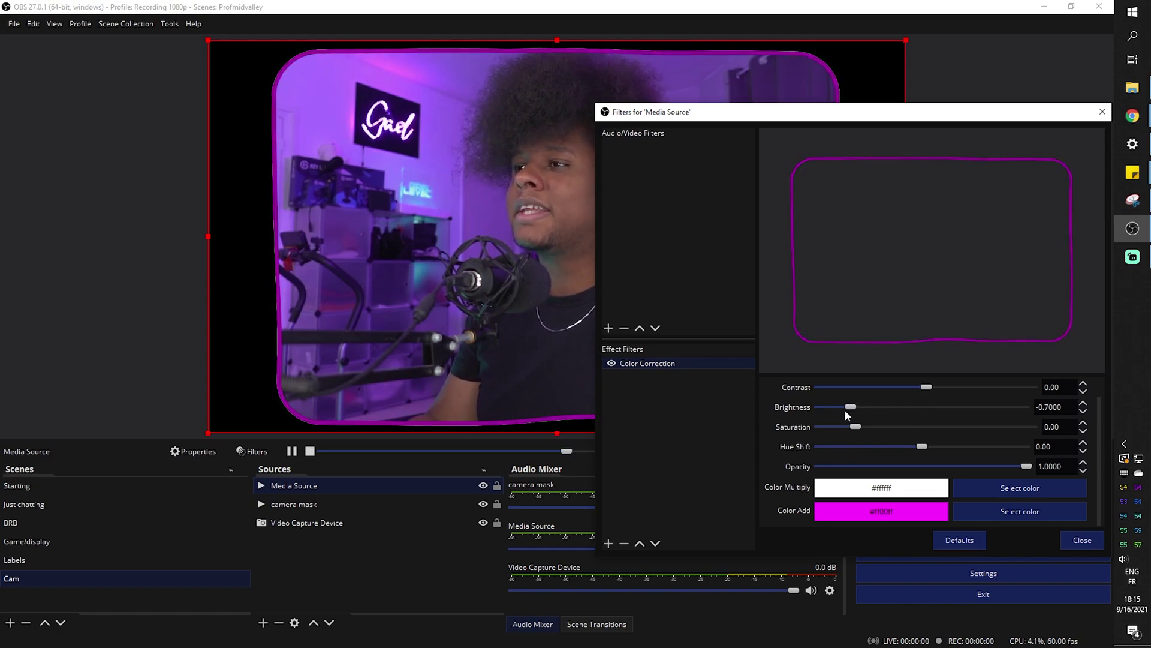
{"action": "left_click_drag", "start_coordinate": [843, 409], "coordinate": [886, 407]}
{"action": "left_click_drag", "start_coordinate": [923, 447], "coordinate": [901, 446]}
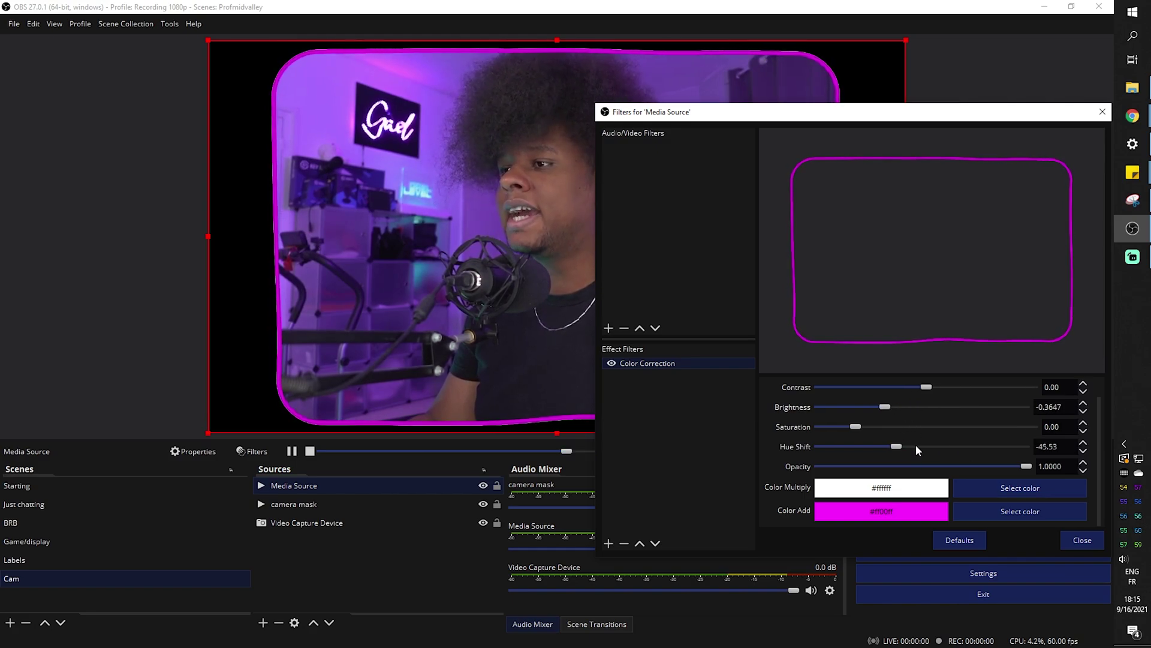
{"action": "left_click", "coordinate": [1082, 541]}
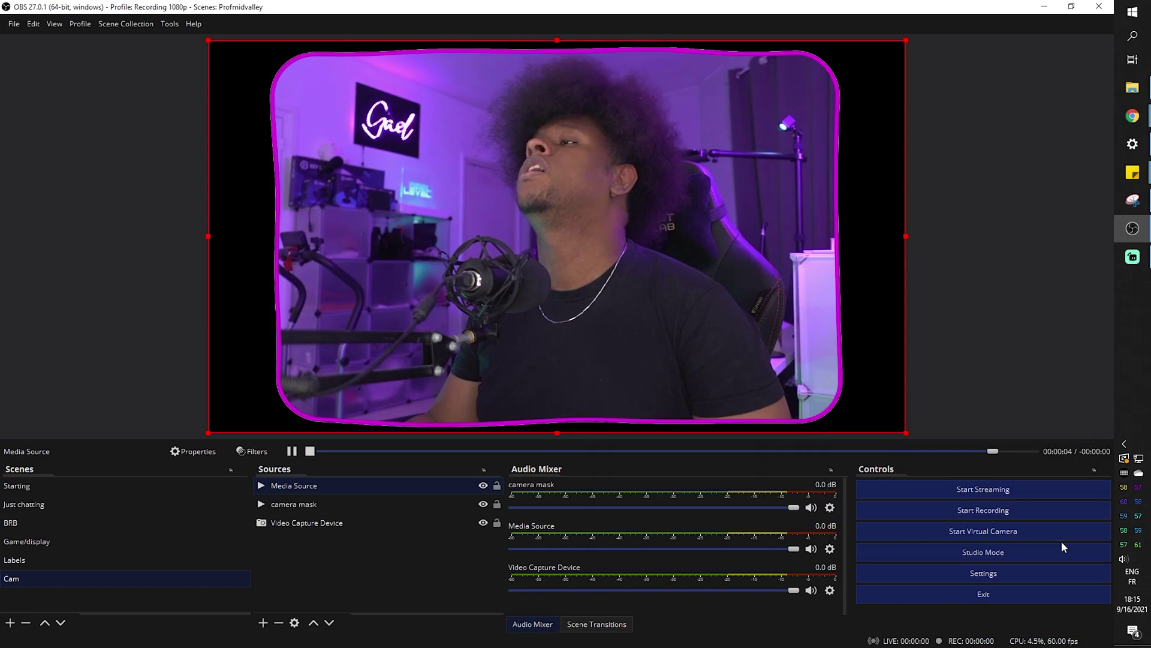
- In the Game/display scene, move the cam to the bottom-right and enlarge it toward the upper left
{"action": "left_click", "coordinate": [42, 506]}
{"action": "left_click", "coordinate": [40, 543]}
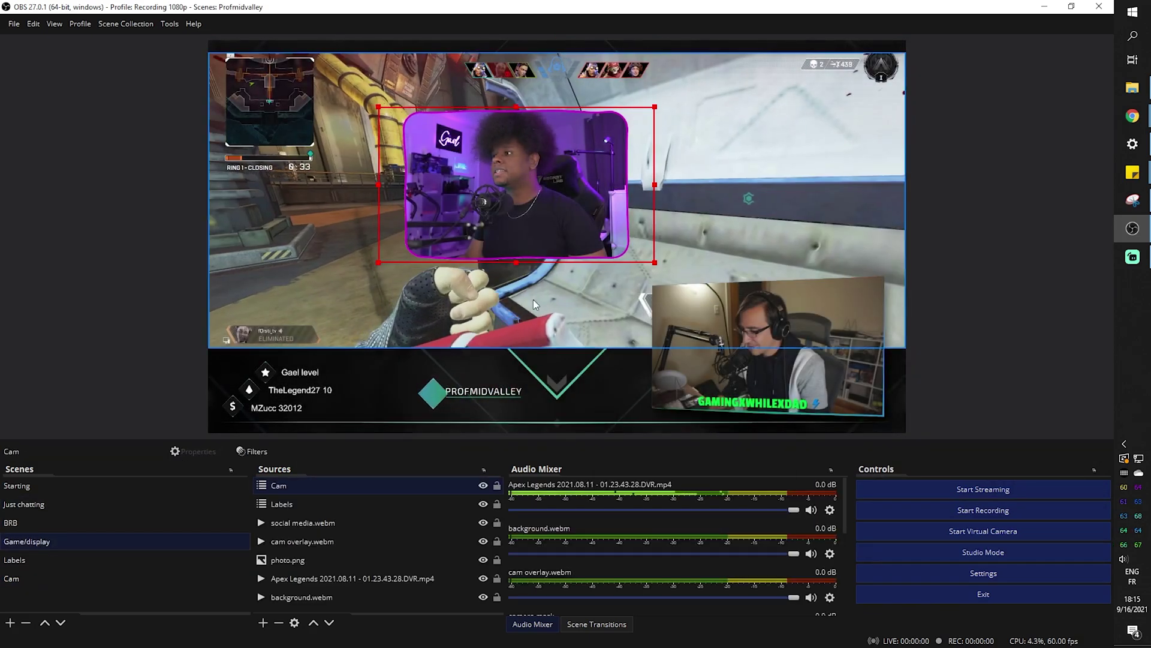
{"action": "left_click_drag", "start_coordinate": [436, 157], "coordinate": [700, 314]}
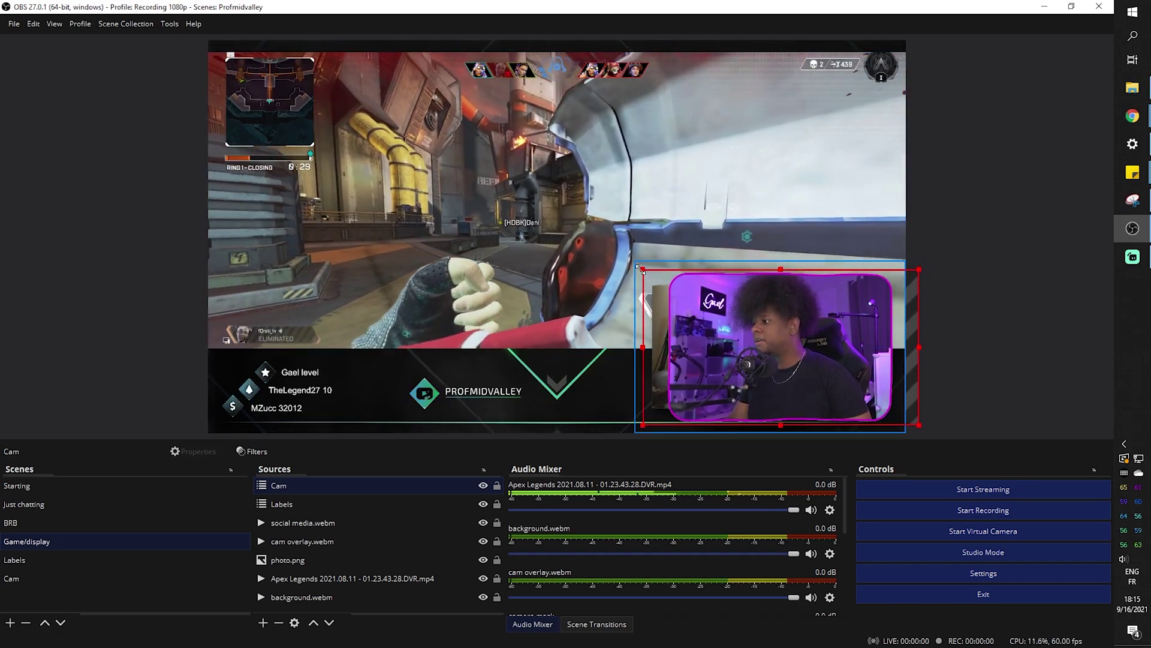
{"action": "left_click_drag", "start_coordinate": [643, 269], "coordinate": [392, 127]}
{"action": "left_click_drag", "start_coordinate": [534, 242], "coordinate": [557, 251]}
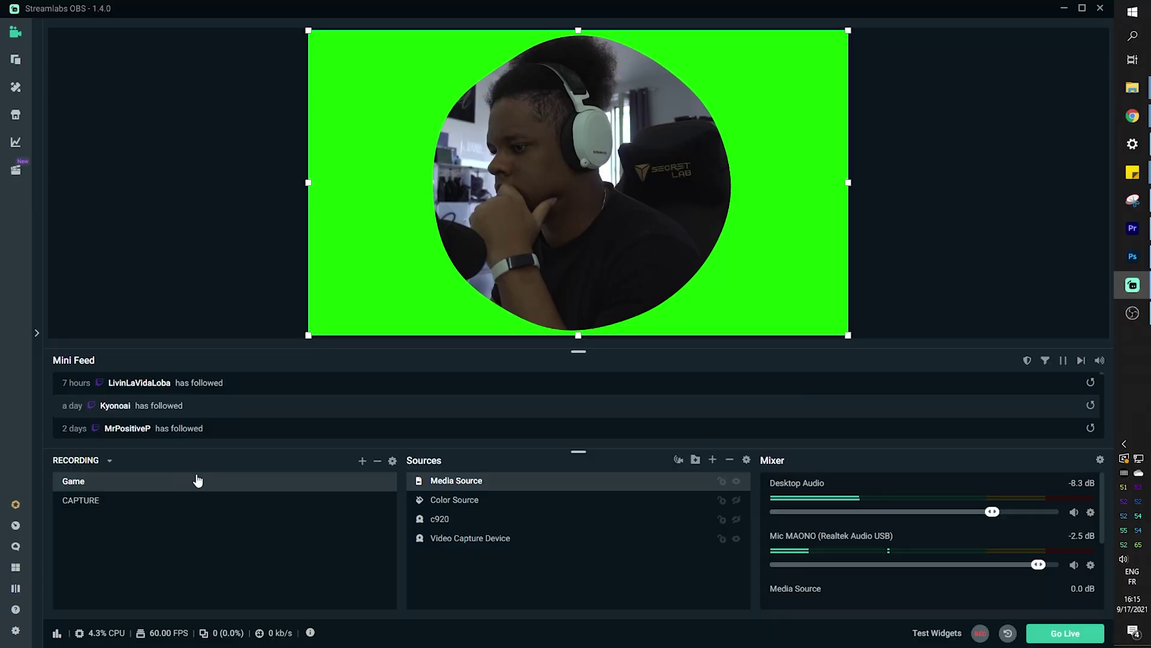
- Give the Game scene a Chroma Key filter in Streamlabs OBS
{"action": "right_click", "coordinate": [196, 478]}
{"action": "left_click", "coordinate": [261, 525]}
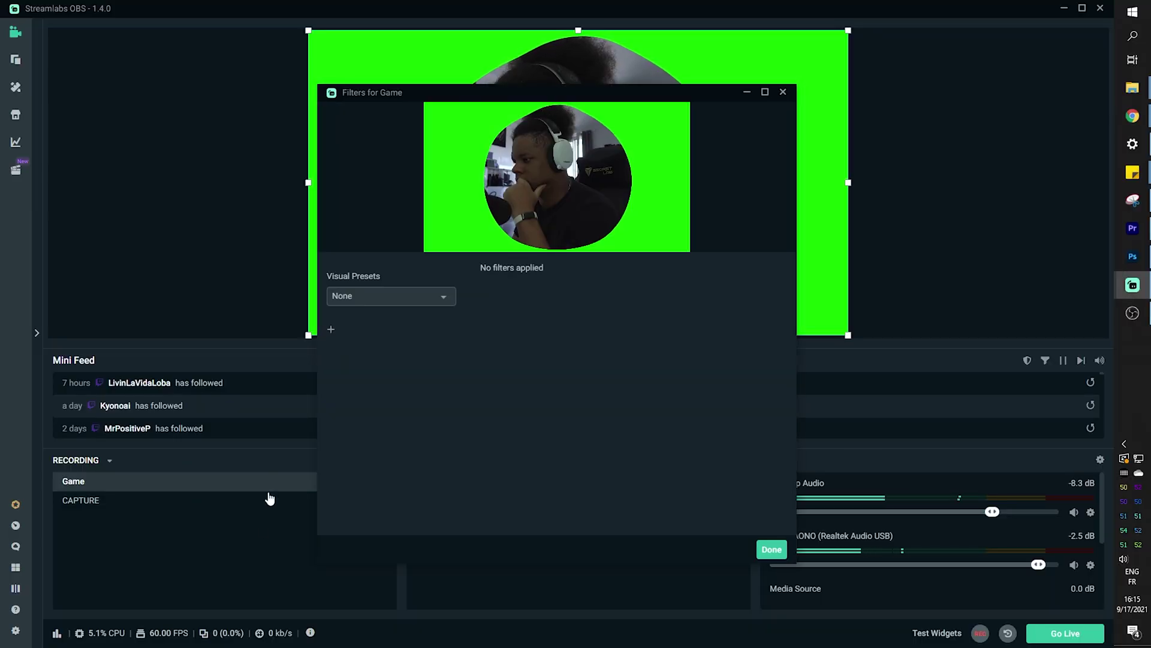
{"action": "left_click", "coordinate": [332, 331]}
{"action": "left_click", "coordinate": [609, 231]}
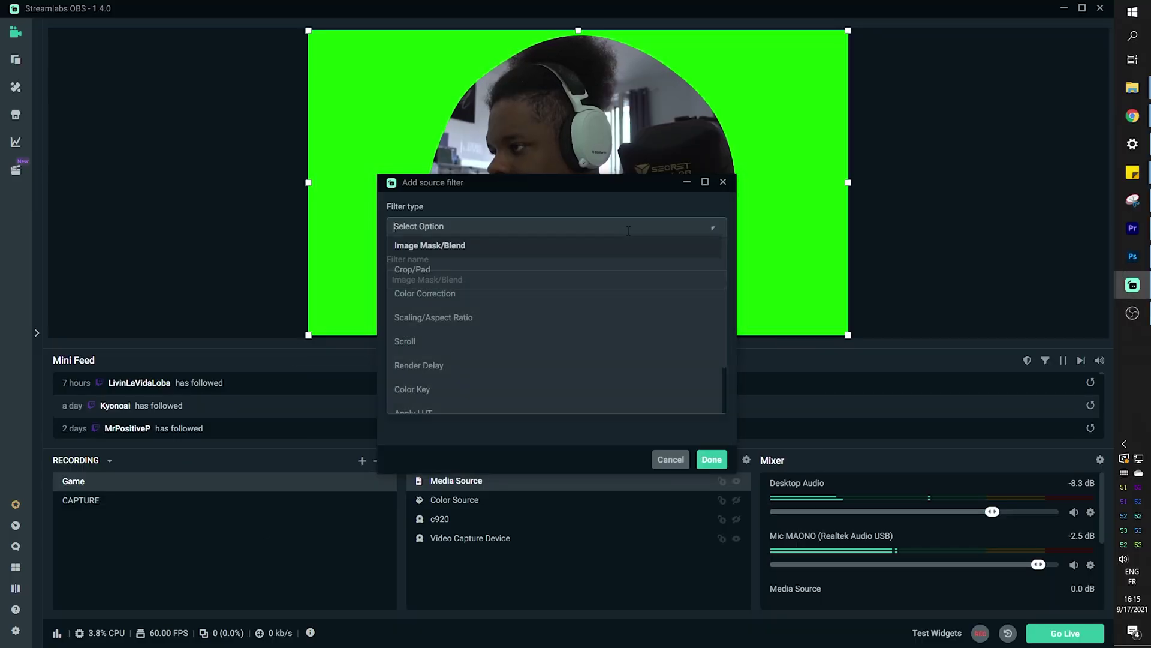
{"action": "scroll", "coordinate": [594, 312], "scroll_direction": "down", "scroll_amount": 2}
{"action": "left_click", "coordinate": [485, 402]}
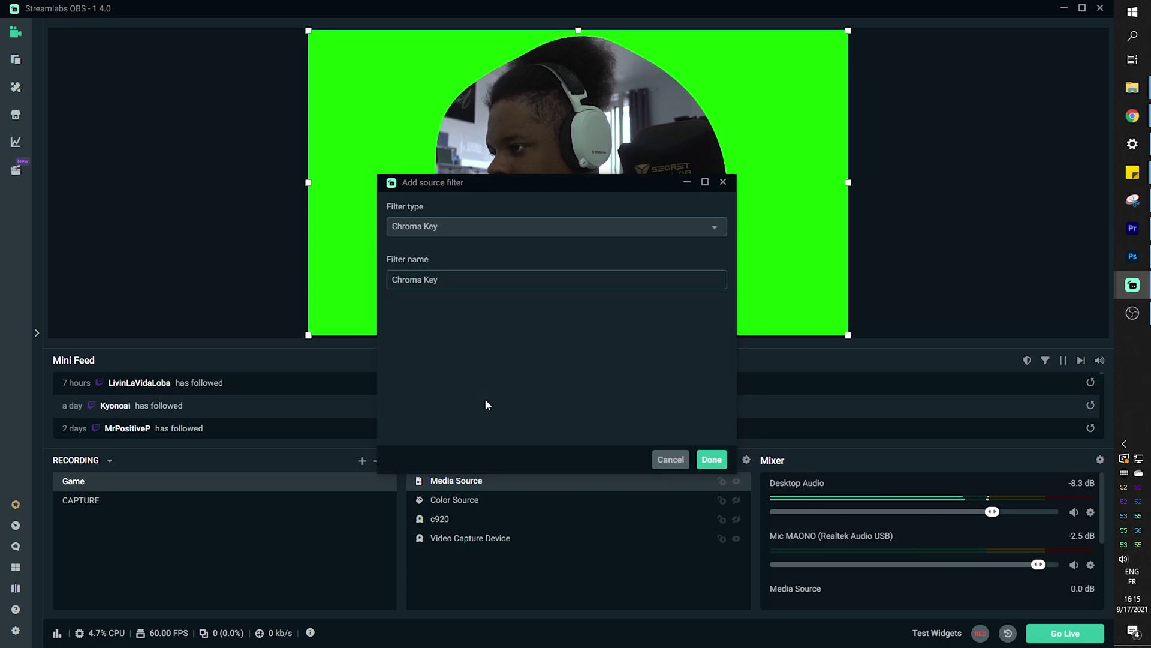
{"action": "left_click", "coordinate": [711, 459]}
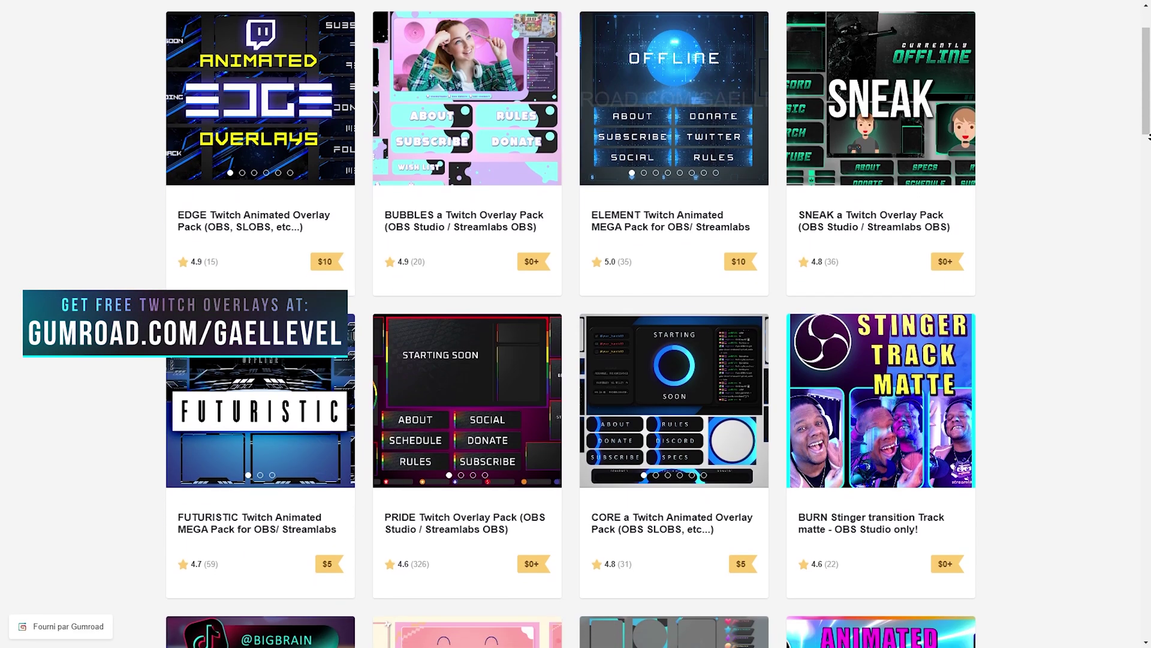
{"action": "scroll", "coordinate": [1148, 136], "scroll_direction": "down", "scroll_amount": 3}
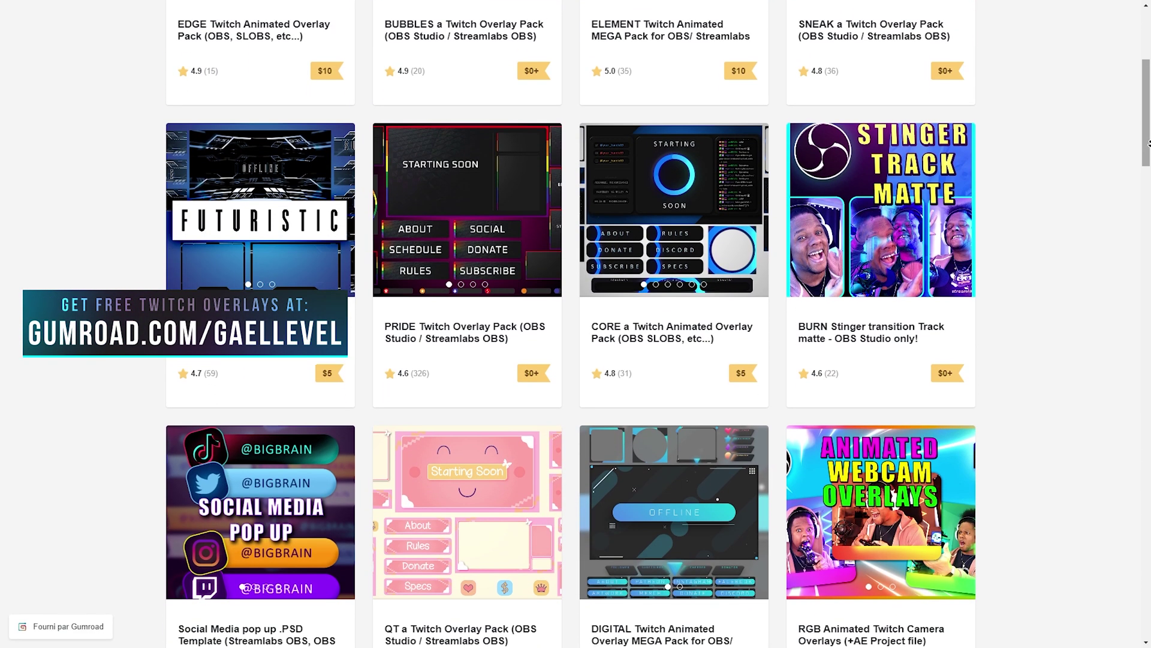